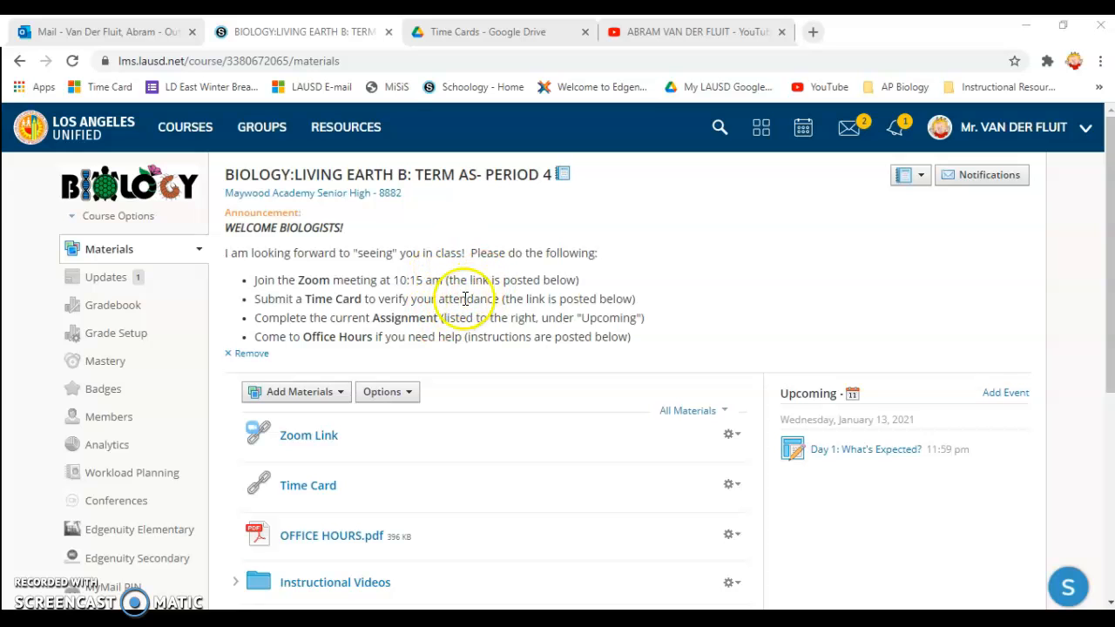
Switch to the teacher's YouTube channel and look through the uploaded EXPLAINED! instructional videos
{"action": "mouse_move", "coordinate": [81, 191]}
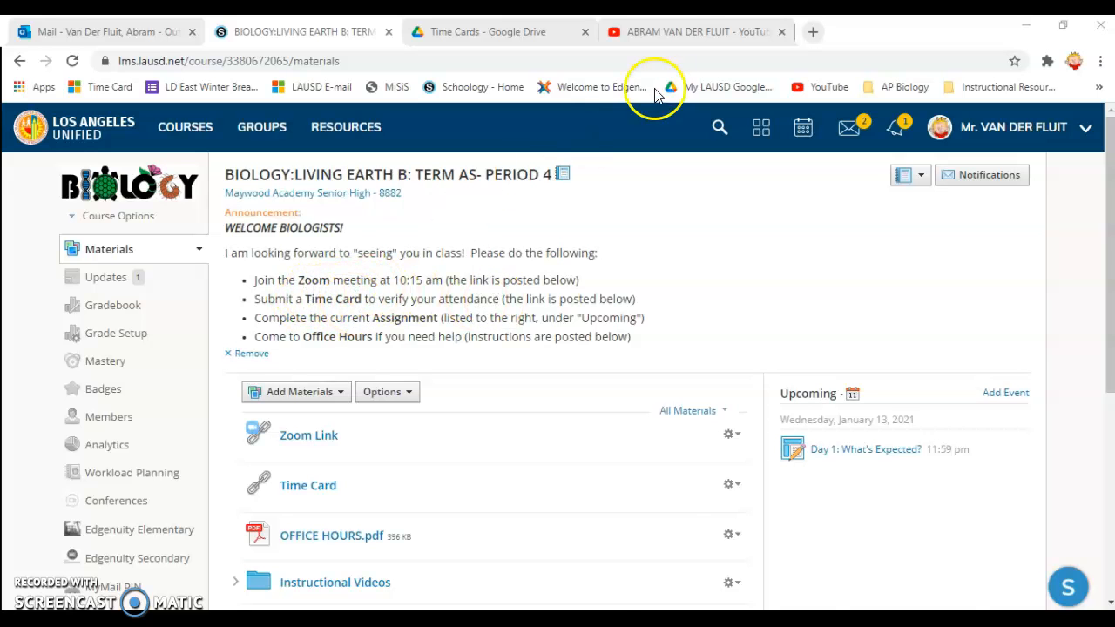
{"action": "left_click", "coordinate": [679, 35]}
{"action": "scroll", "coordinate": [727, 510], "scroll_direction": "down", "scroll_amount": 6}
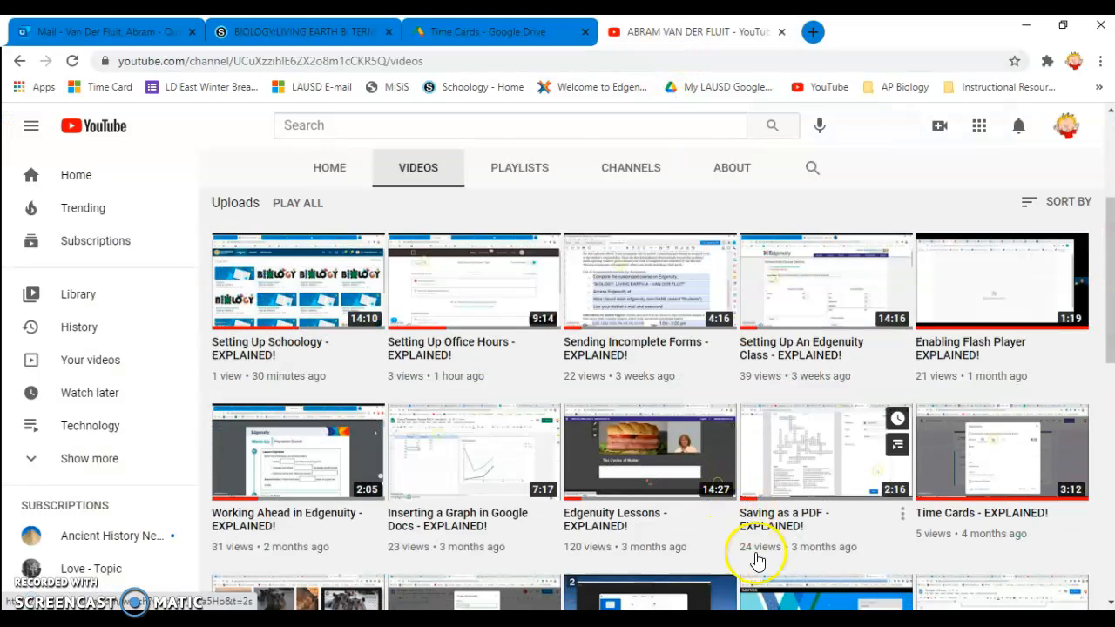
{"action": "scroll", "coordinate": [761, 470], "scroll_direction": "down", "scroll_amount": 3}
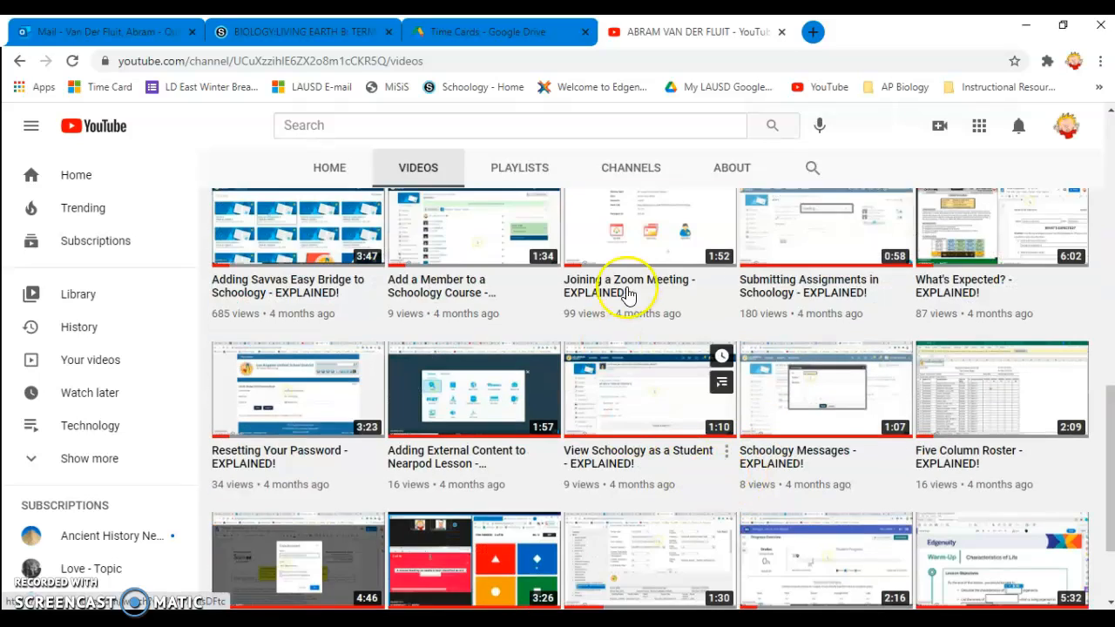
{"action": "scroll", "coordinate": [783, 398], "scroll_direction": "up", "scroll_amount": 4}
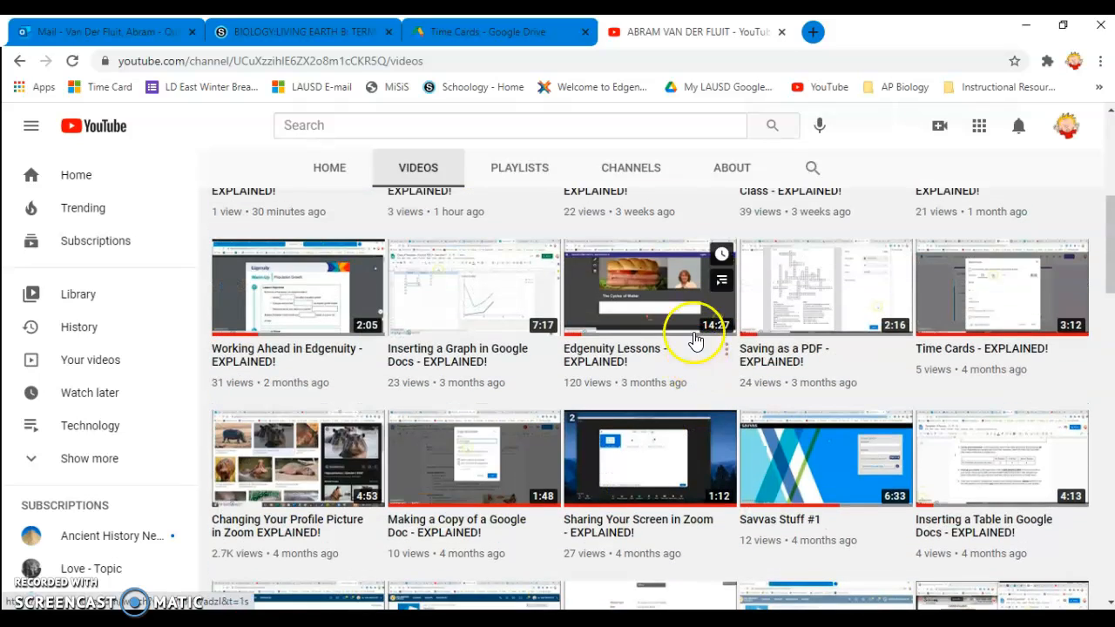
Return to the Schoology Period 4 biology course and review its welcome announcement and materials list
{"action": "left_click", "coordinate": [333, 33]}
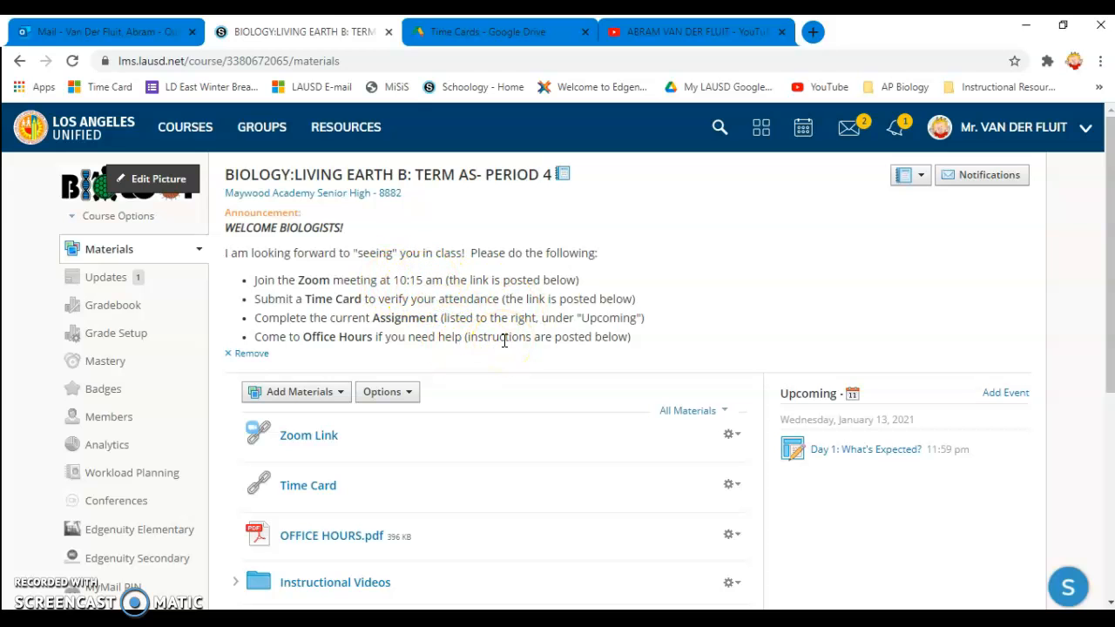
{"action": "scroll", "coordinate": [504, 341], "scroll_direction": "down", "scroll_amount": 1}
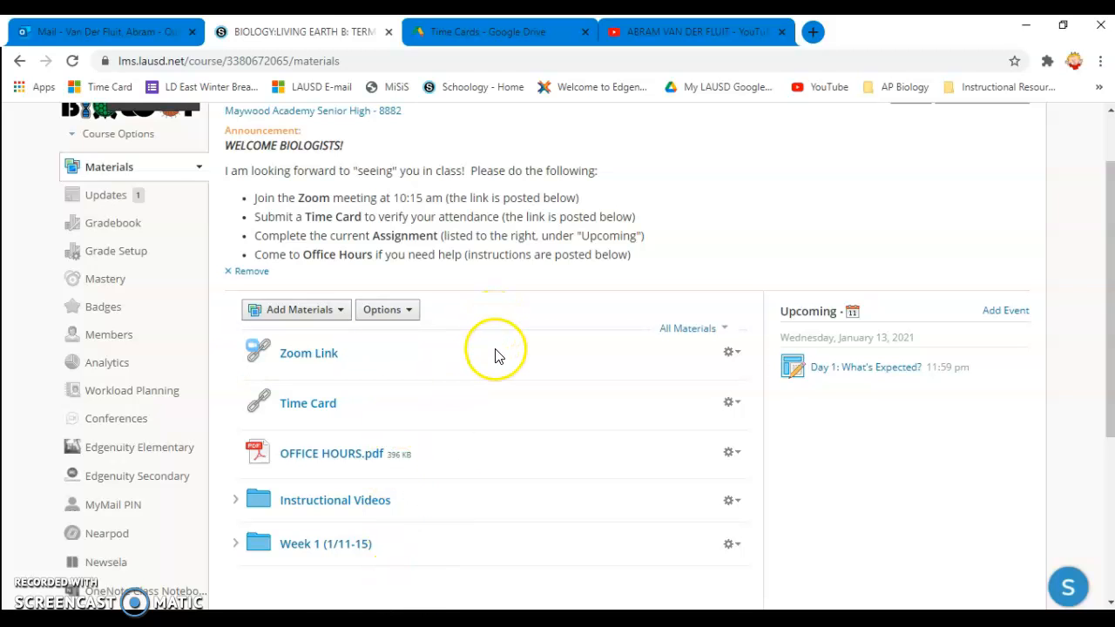
{"action": "scroll", "coordinate": [497, 348], "scroll_direction": "up", "scroll_amount": 1}
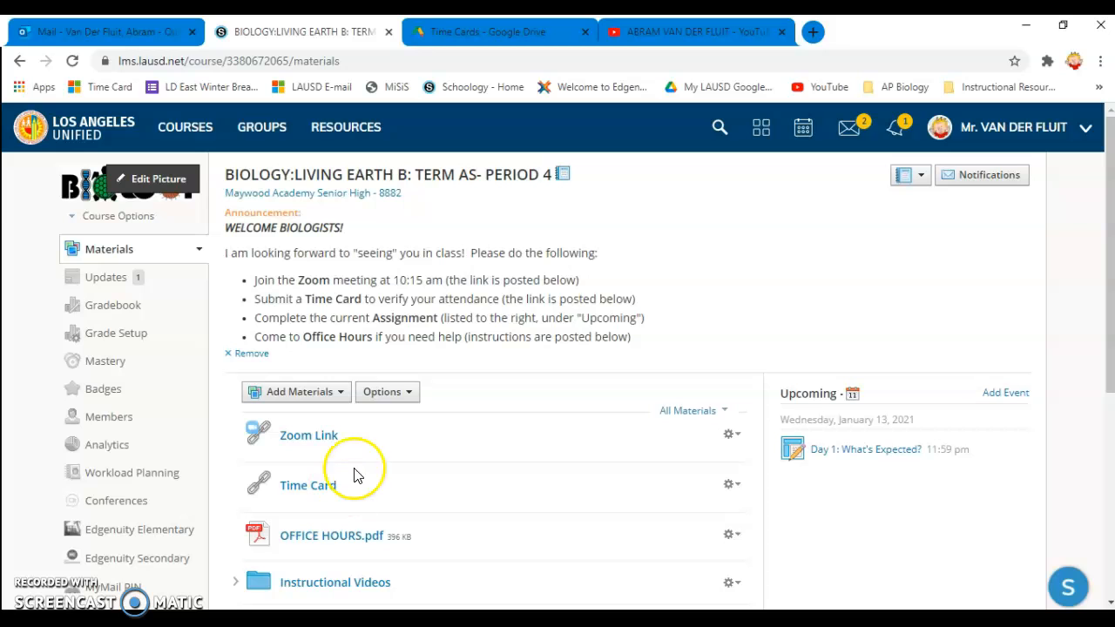
View the OFFICE HOURS.pdf material and read its what, when and where details
{"action": "left_click", "coordinate": [330, 540]}
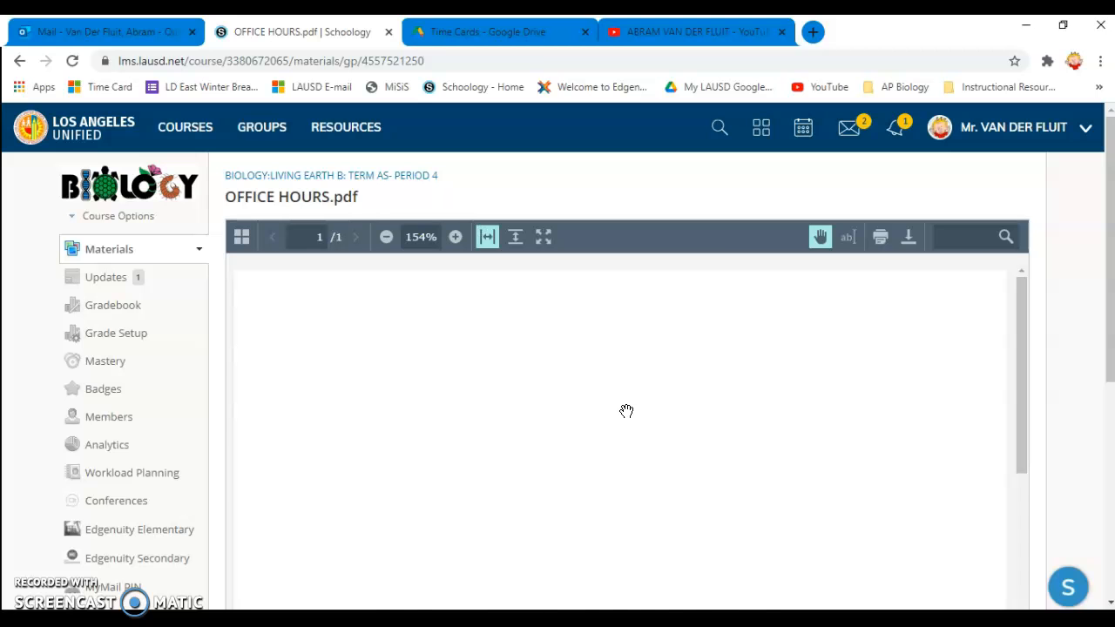
{"action": "left_click", "coordinate": [577, 398]}
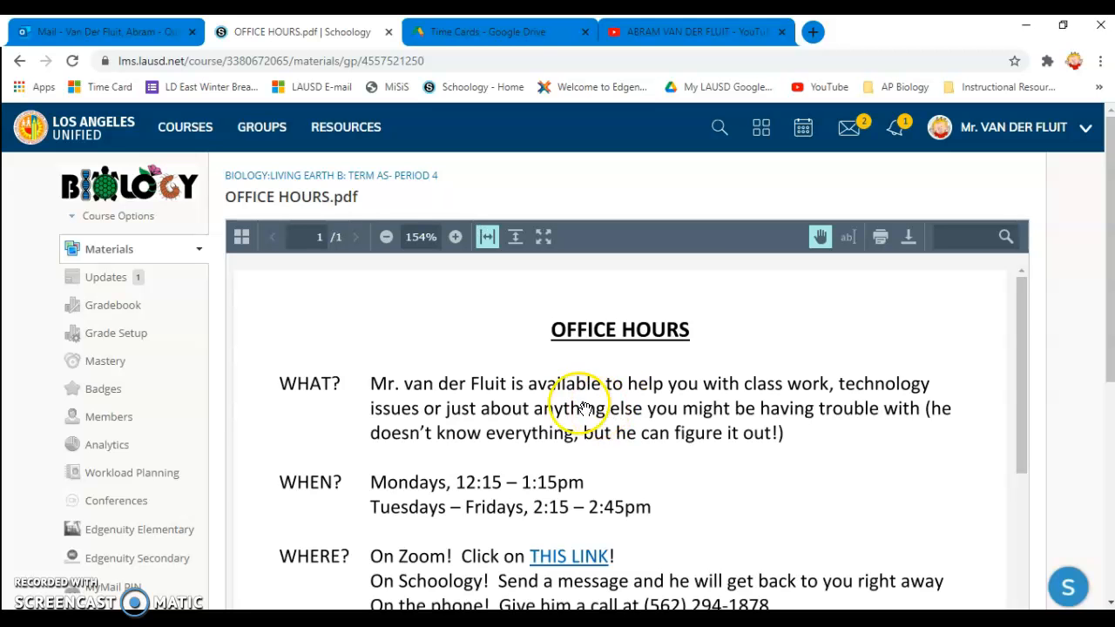
{"action": "scroll", "coordinate": [578, 392], "scroll_direction": "down", "scroll_amount": 2}
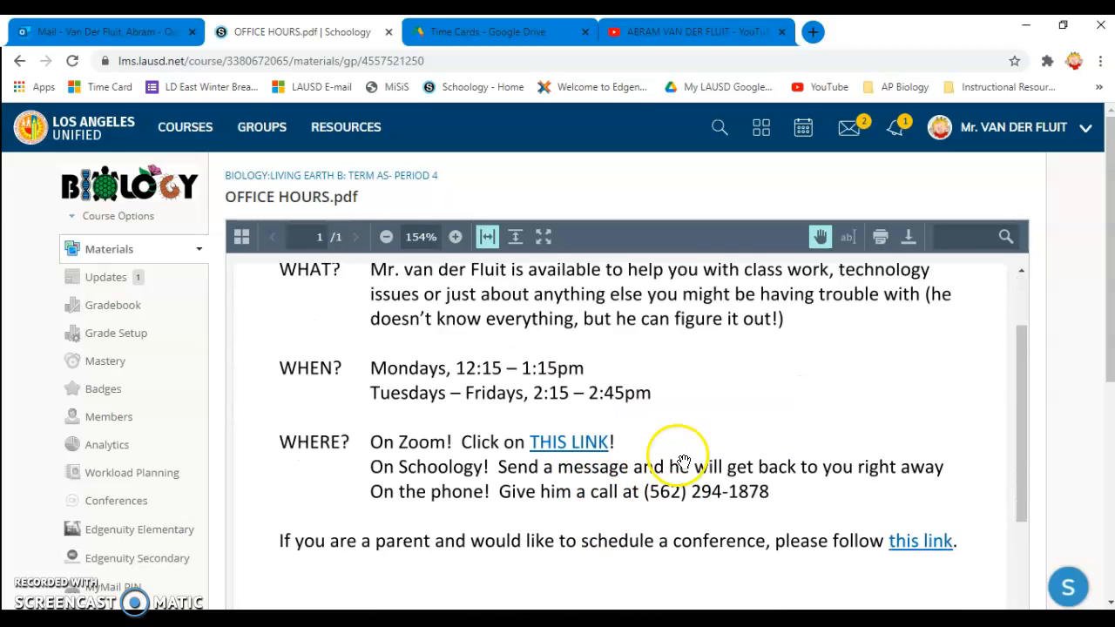
{"action": "scroll", "coordinate": [684, 462], "scroll_direction": "up", "scroll_amount": 2}
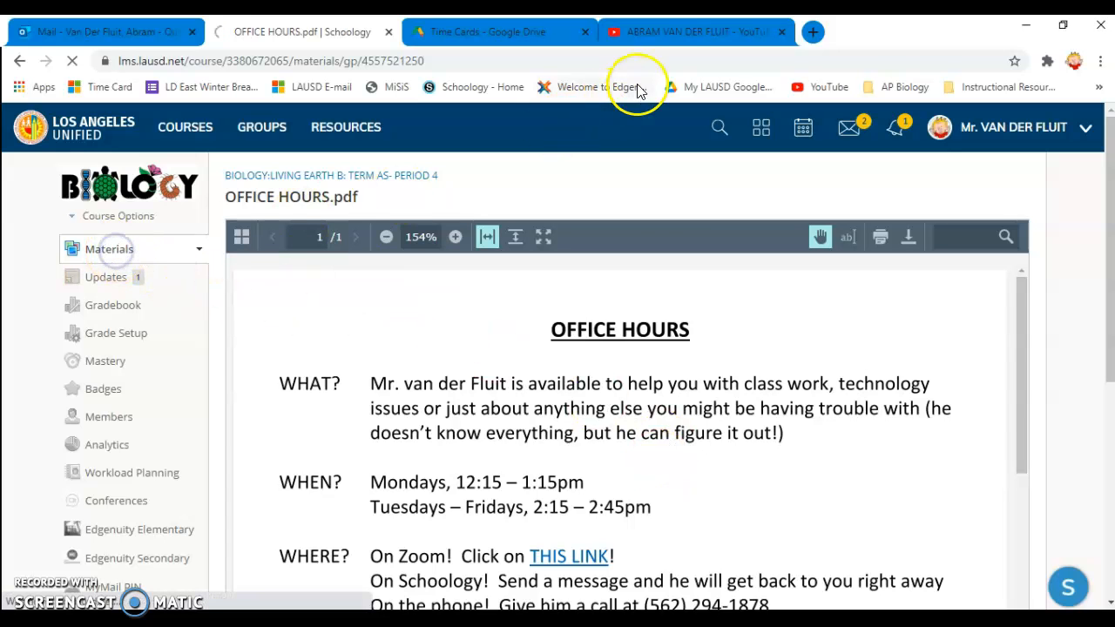
Check the uploads on the YouTube channel and view the Instructional Videos folder in the Period 4 course
{"action": "left_click", "coordinate": [672, 33]}
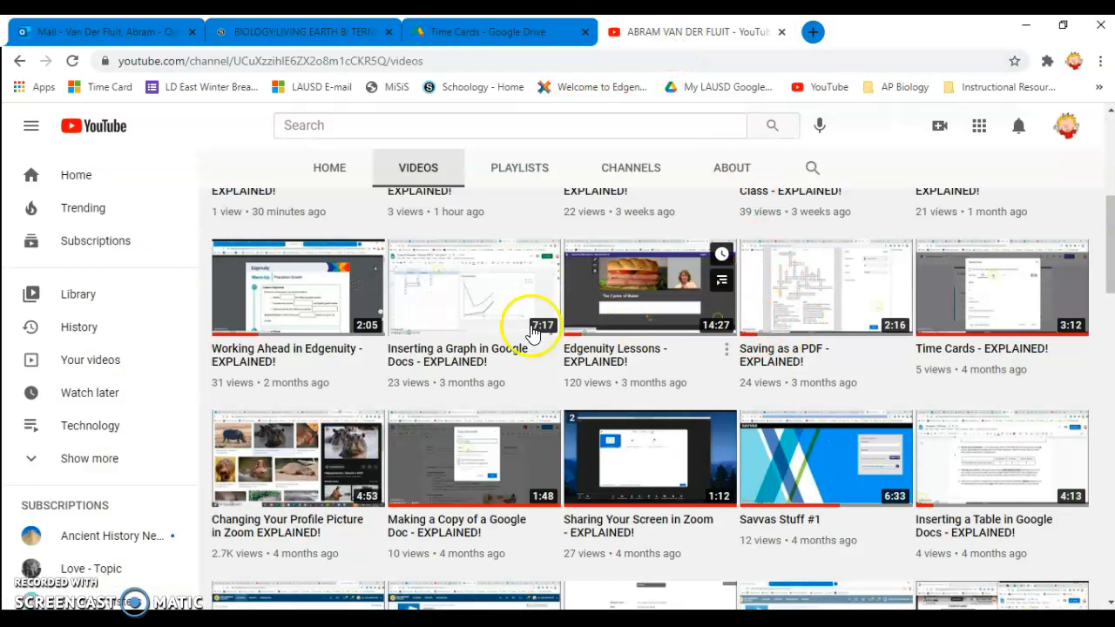
{"action": "scroll", "coordinate": [462, 523], "scroll_direction": "down", "scroll_amount": 2}
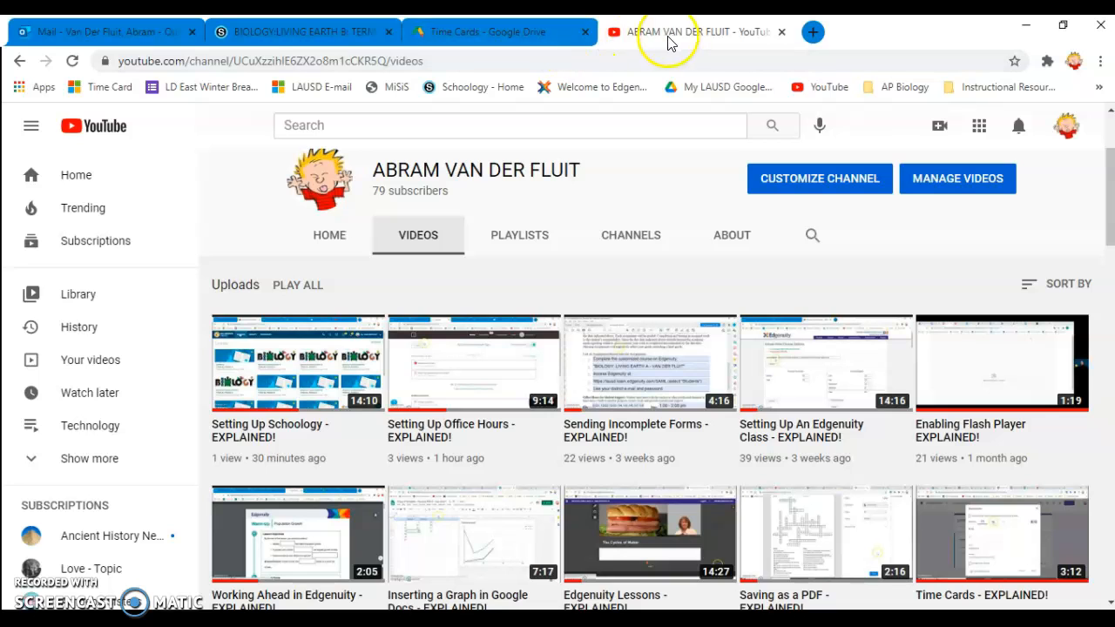
{"action": "left_click", "coordinate": [320, 32]}
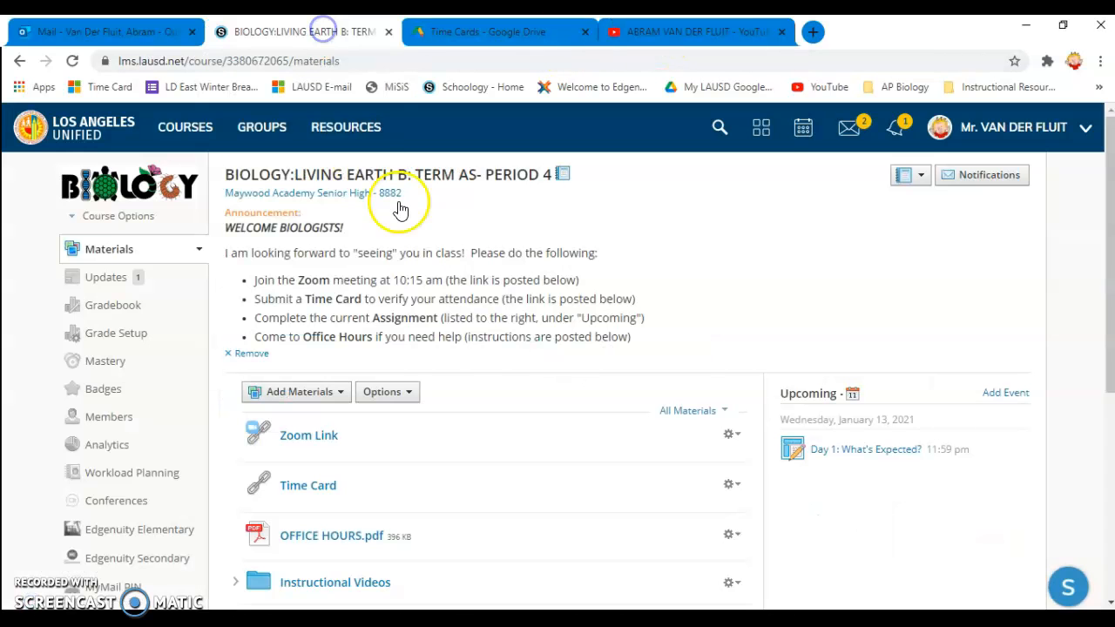
{"action": "scroll", "coordinate": [494, 488], "scroll_direction": "down", "scroll_amount": 1}
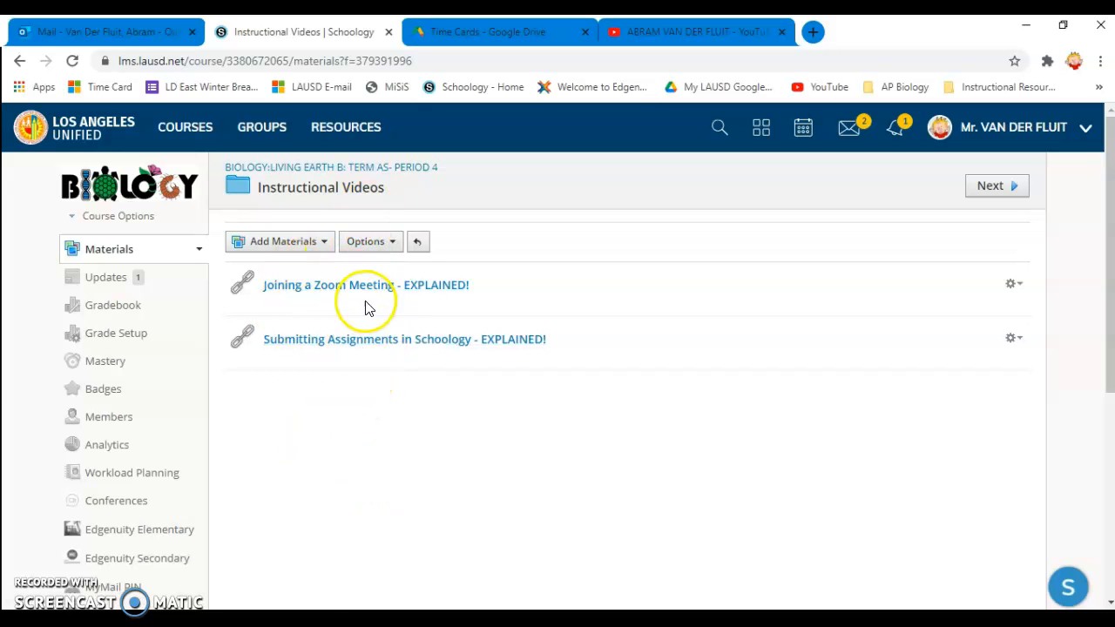
{"action": "left_click", "coordinate": [131, 250]}
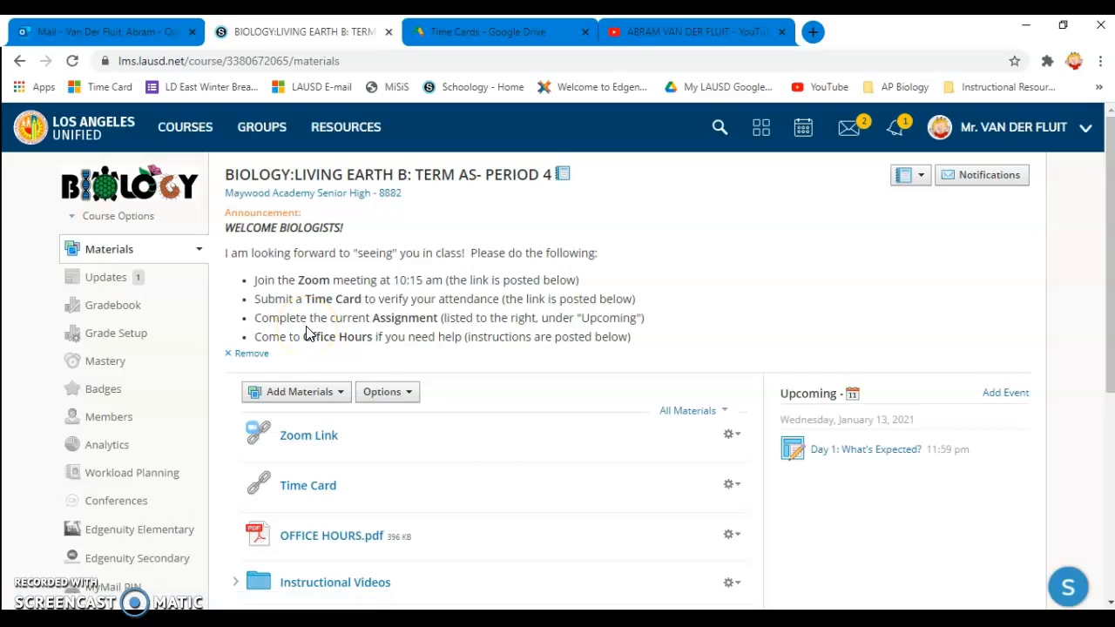
{"action": "scroll", "coordinate": [470, 471], "scroll_direction": "down", "scroll_amount": 1}
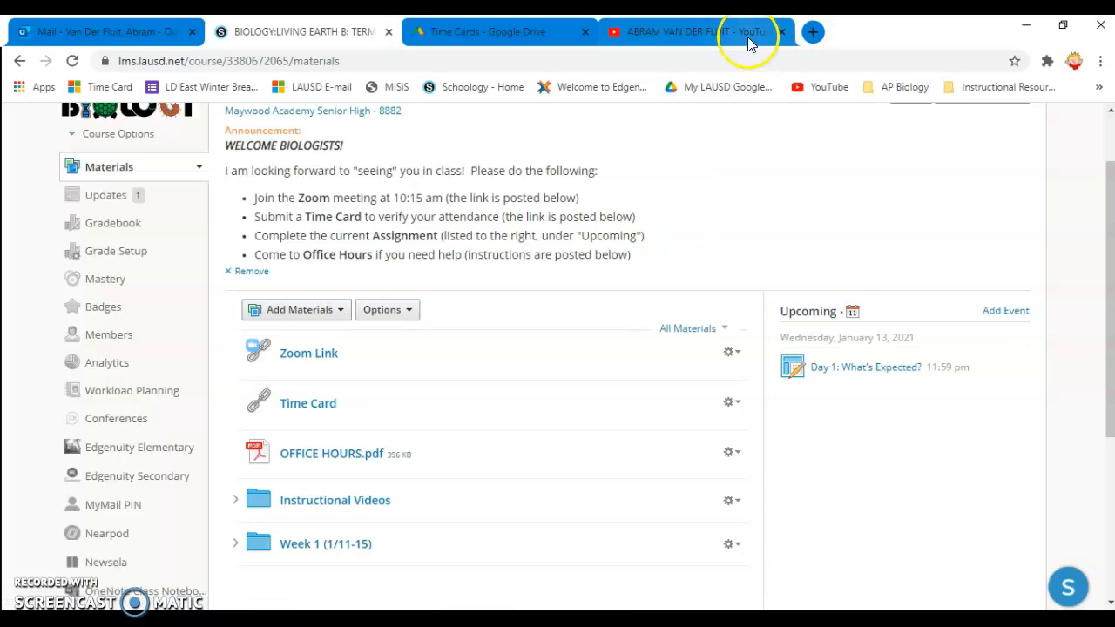
Switch to the YouTube channel again and browse its list of uploaded videos
{"action": "left_click", "coordinate": [697, 32]}
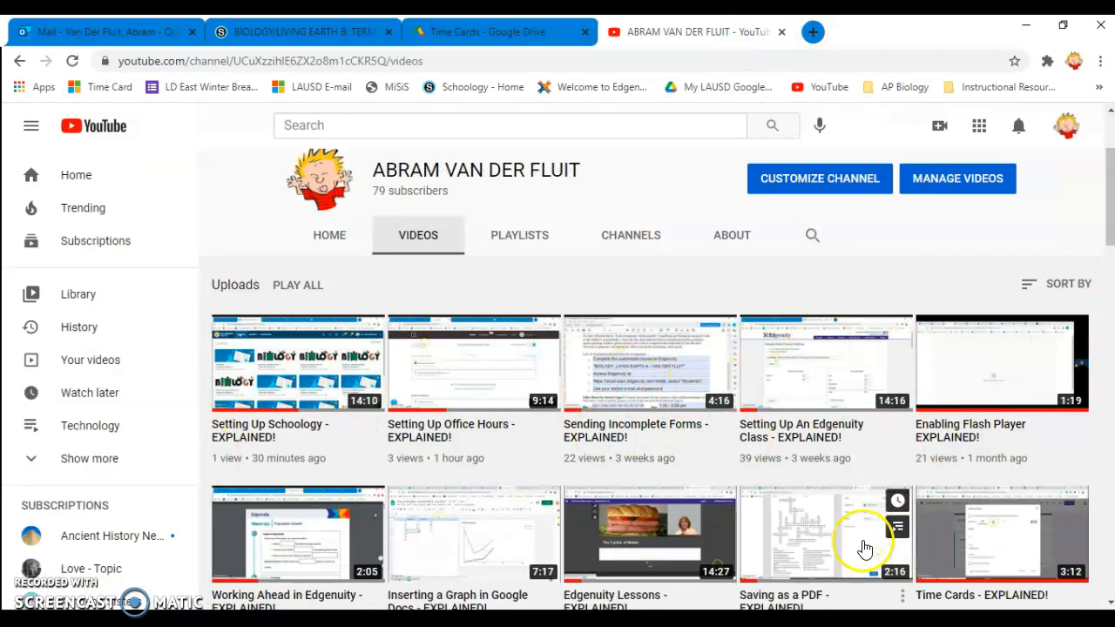
{"action": "scroll", "coordinate": [438, 461], "scroll_direction": "down", "scroll_amount": 2}
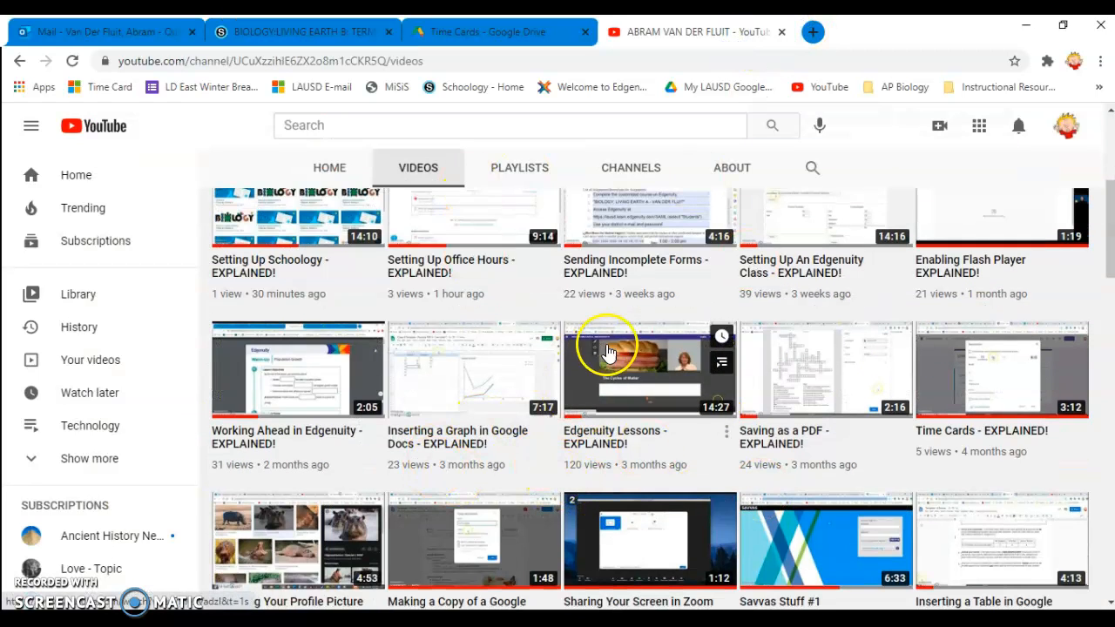
{"action": "scroll", "coordinate": [608, 351], "scroll_direction": "up", "scroll_amount": 4}
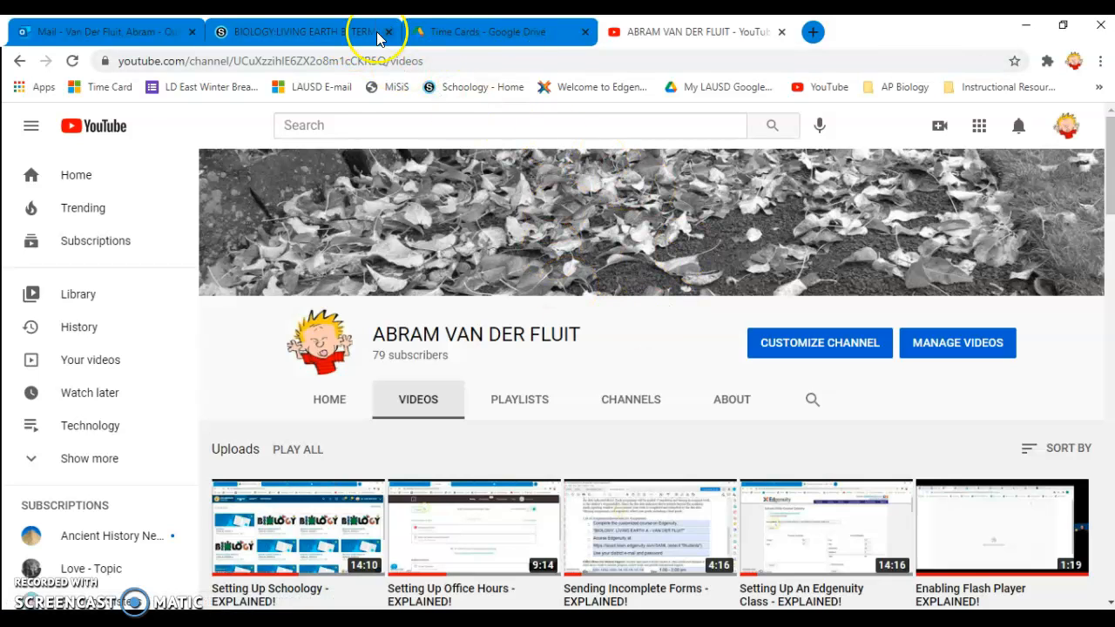
Go back to the Period 4 course and view its Week 1 (1/11-15) folder among the materials
{"action": "left_click", "coordinate": [340, 30]}
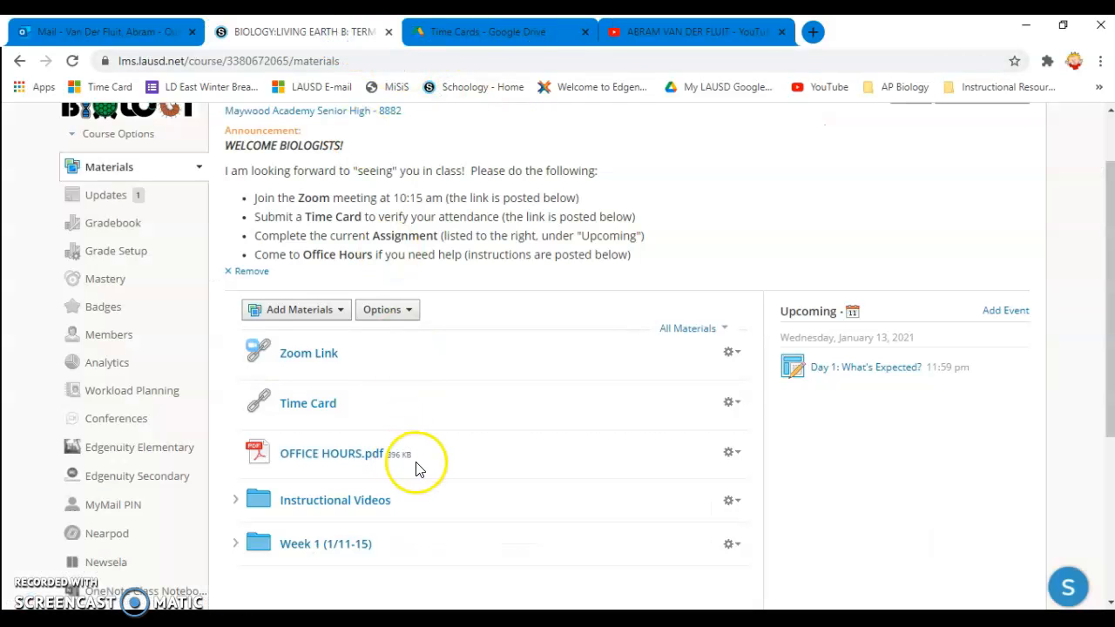
{"action": "scroll", "coordinate": [416, 469], "scroll_direction": "down", "scroll_amount": 1}
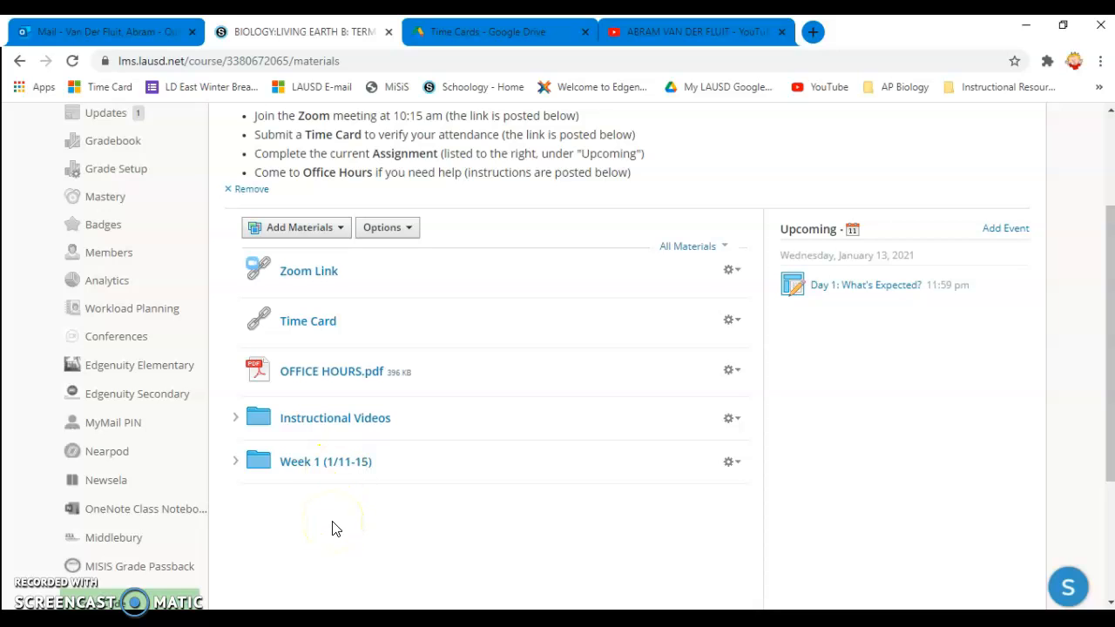
{"action": "left_click", "coordinate": [321, 463]}
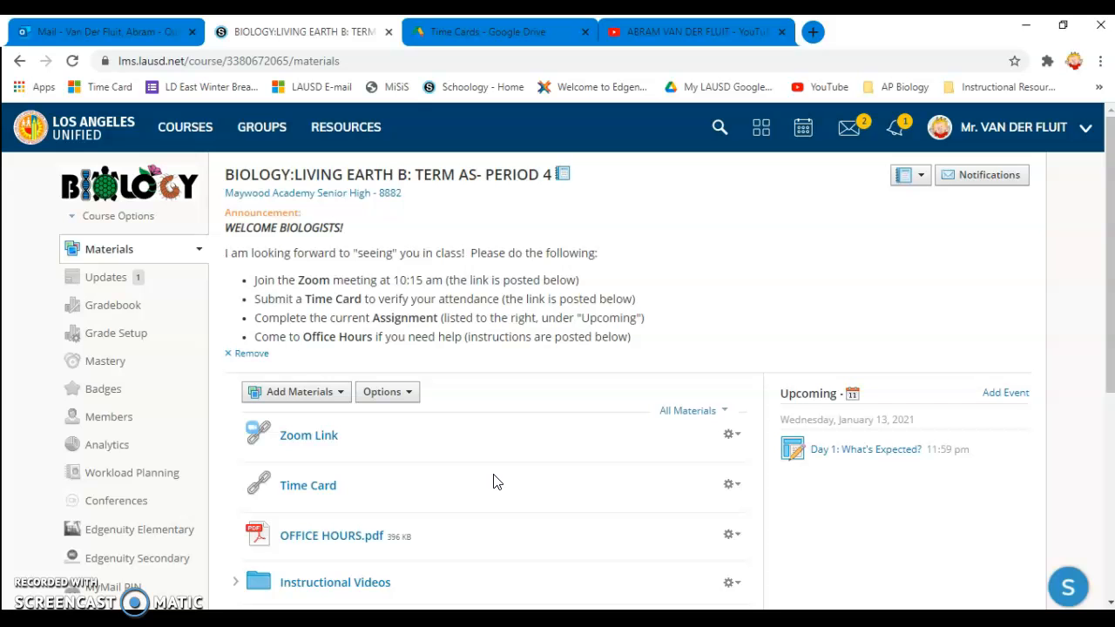
{"action": "scroll", "coordinate": [493, 481], "scroll_direction": "down", "scroll_amount": 1}
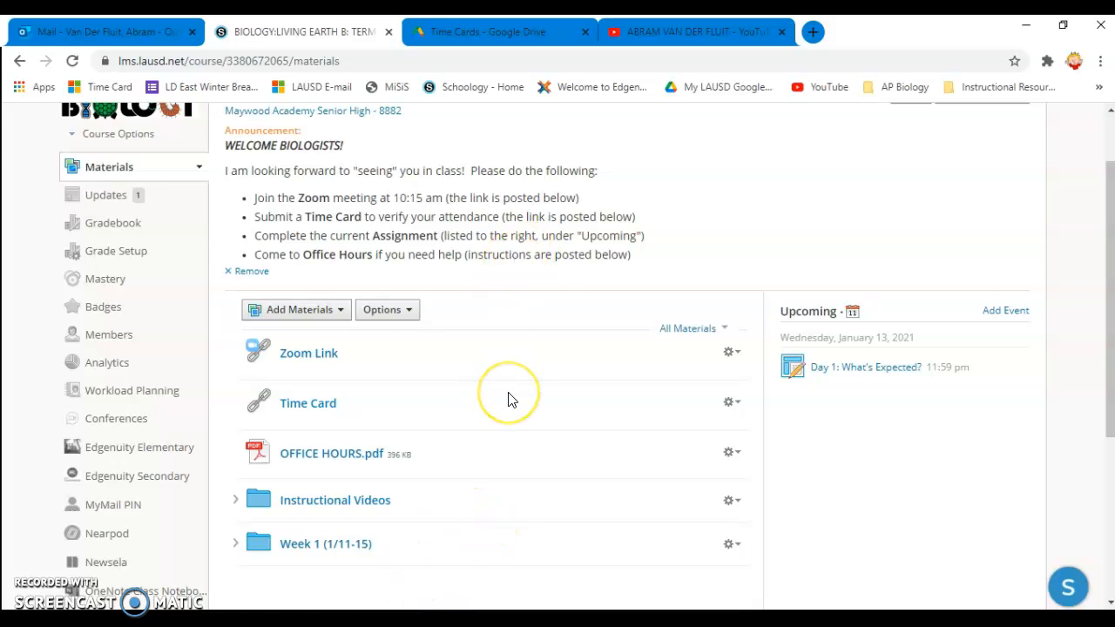
{"action": "scroll", "coordinate": [511, 399], "scroll_direction": "up", "scroll_amount": 1}
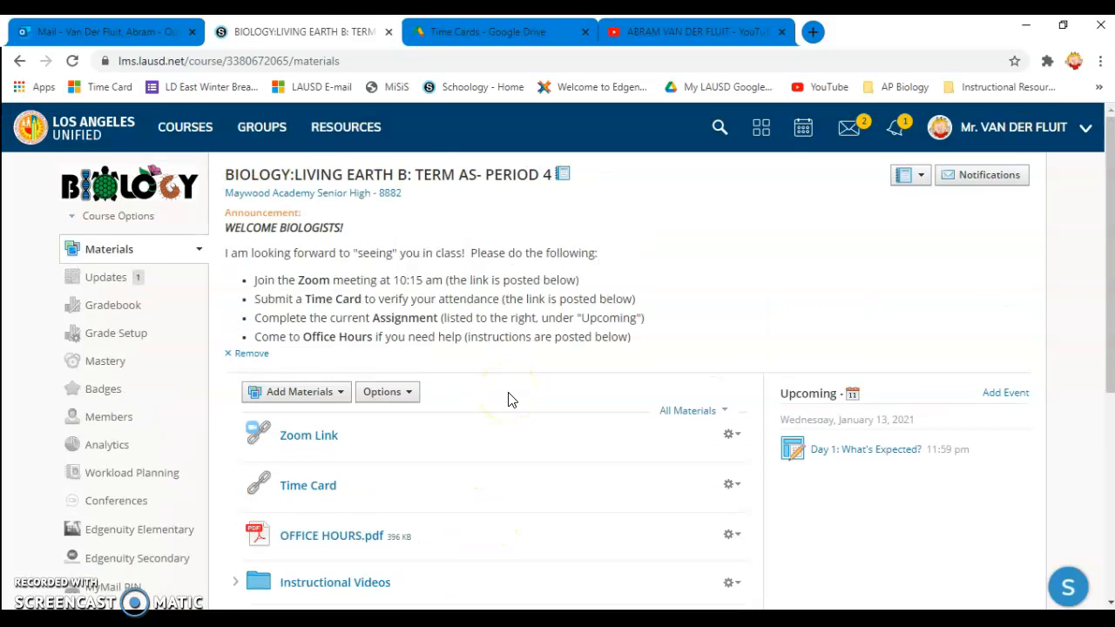
Open the TERM AS- PERIOD 5 section of BIOLOGY:LIVING EARTH B and upload the Biology logo image from the Desktop as its course picture
{"action": "left_click", "coordinate": [909, 176]}
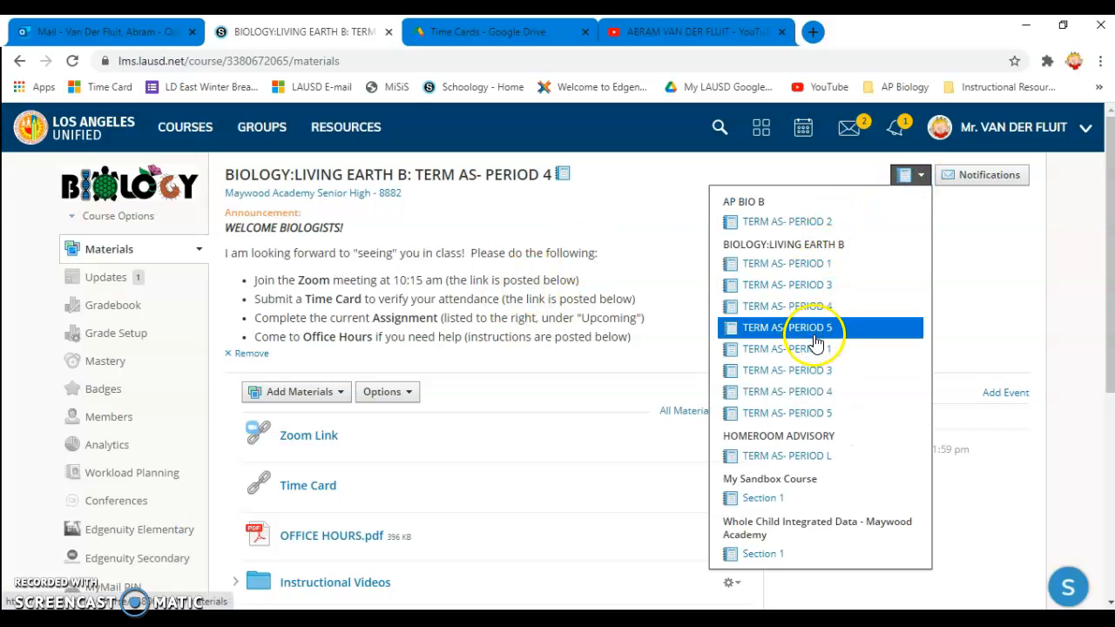
{"action": "left_click", "coordinate": [810, 331]}
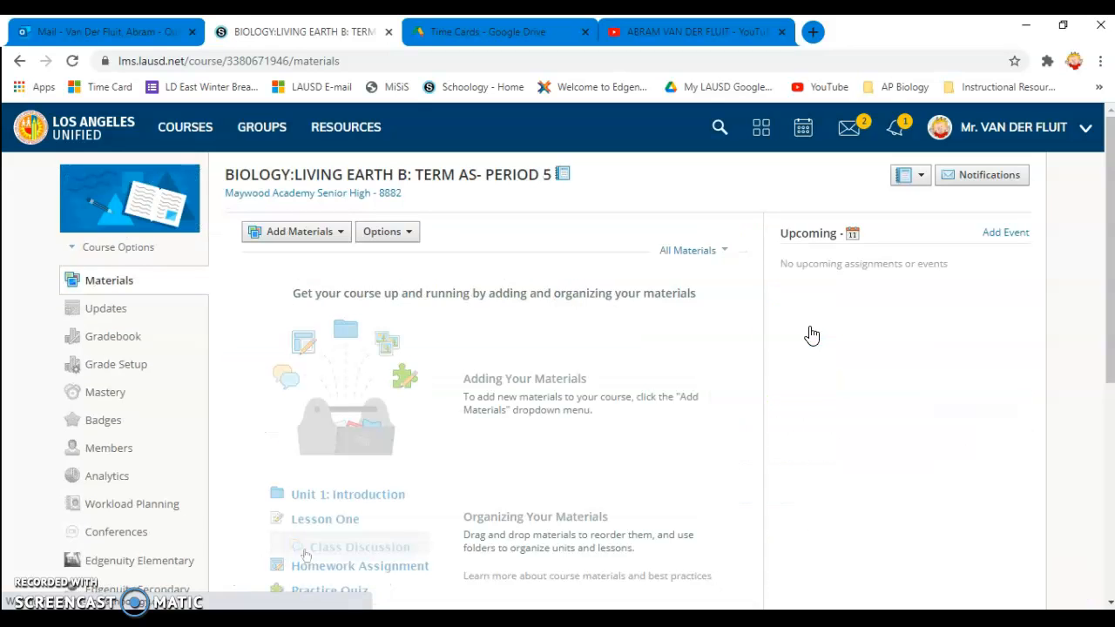
{"action": "mouse_move", "coordinate": [88, 190]}
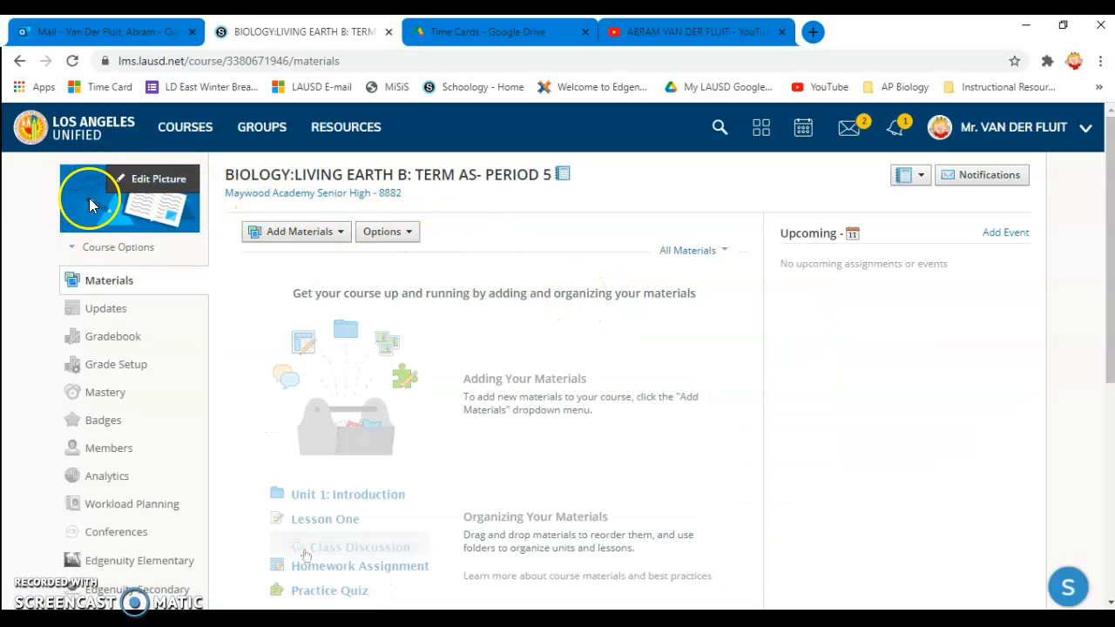
{"action": "left_click", "coordinate": [152, 185]}
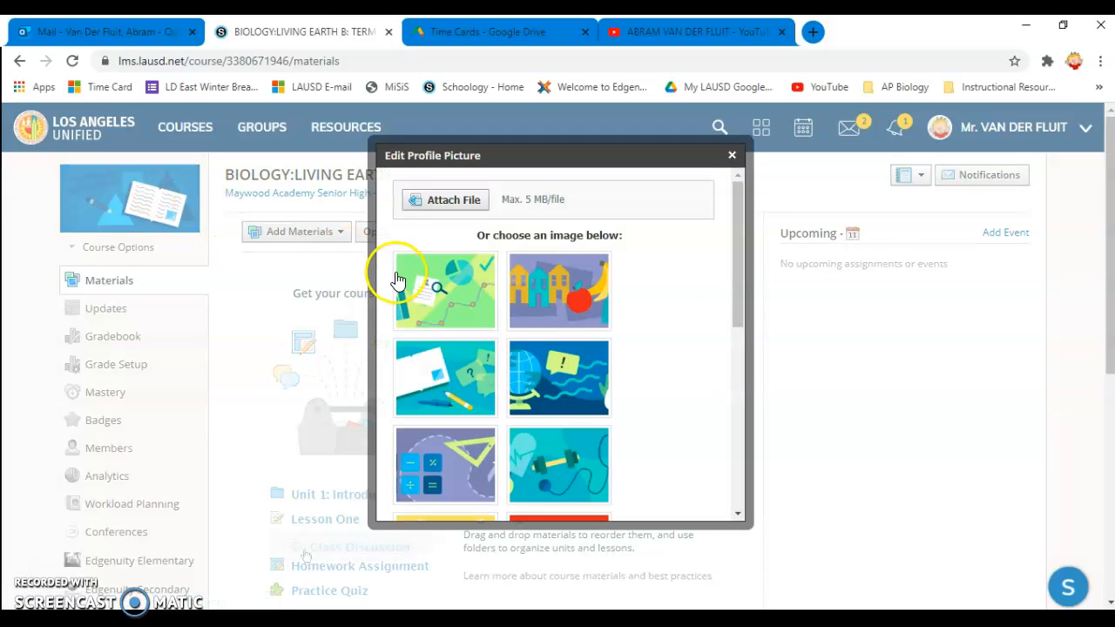
{"action": "scroll", "coordinate": [551, 463], "scroll_direction": "down", "scroll_amount": 2}
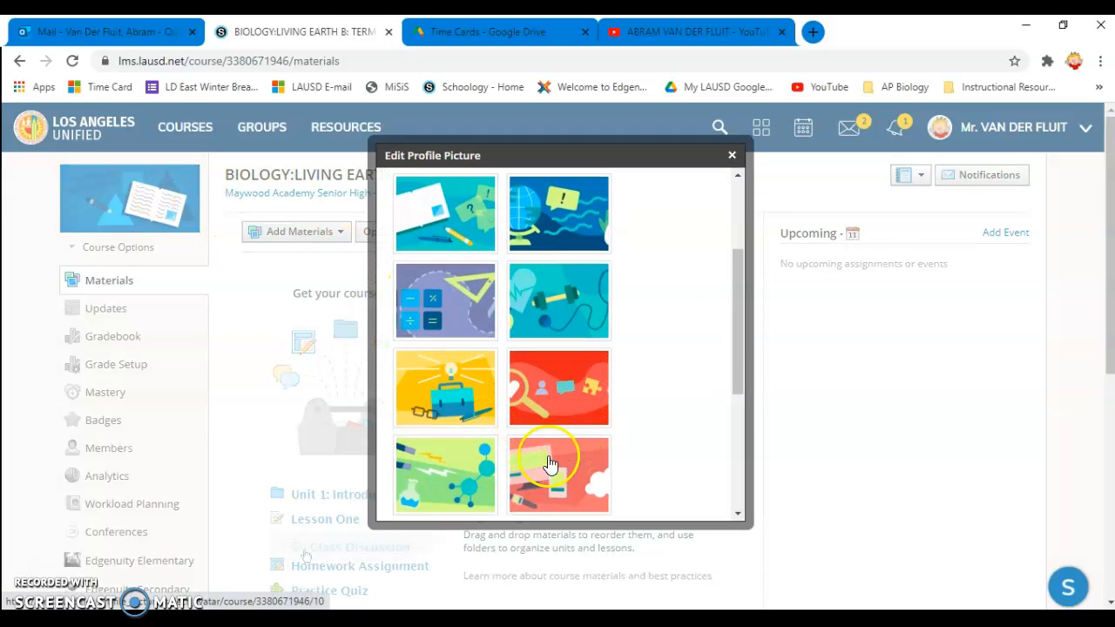
{"action": "scroll", "coordinate": [551, 463], "scroll_direction": "down", "scroll_amount": 1}
{"action": "scroll", "coordinate": [542, 292], "scroll_direction": "up", "scroll_amount": 3}
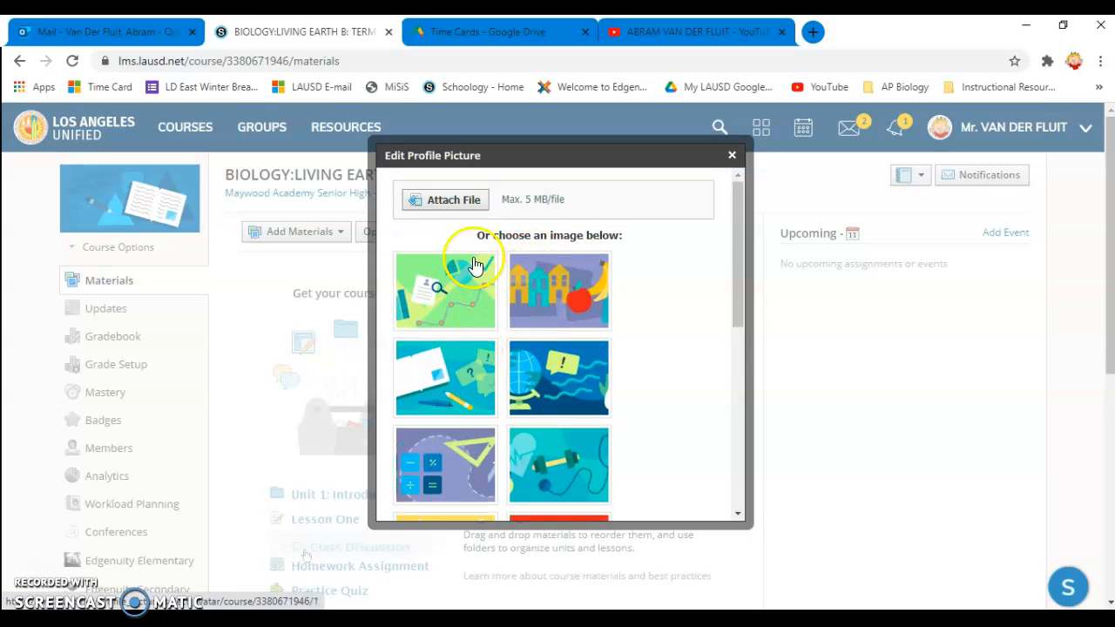
{"action": "left_click", "coordinate": [458, 199]}
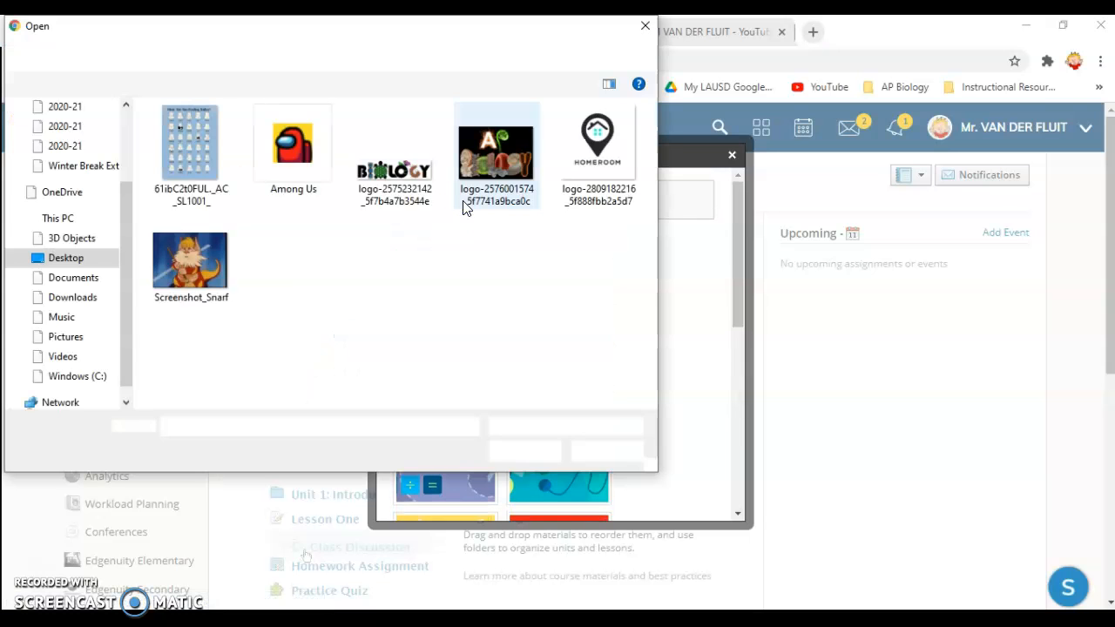
{"action": "left_click", "coordinate": [411, 207]}
{"action": "double_click", "coordinate": [410, 206]}
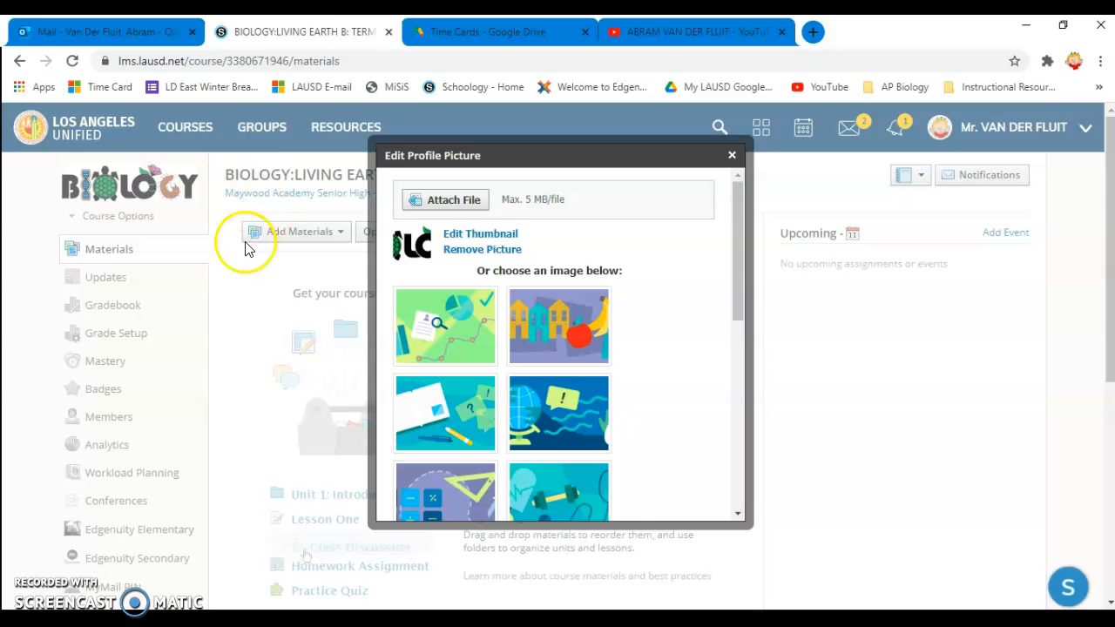
{"action": "left_click", "coordinate": [731, 155]}
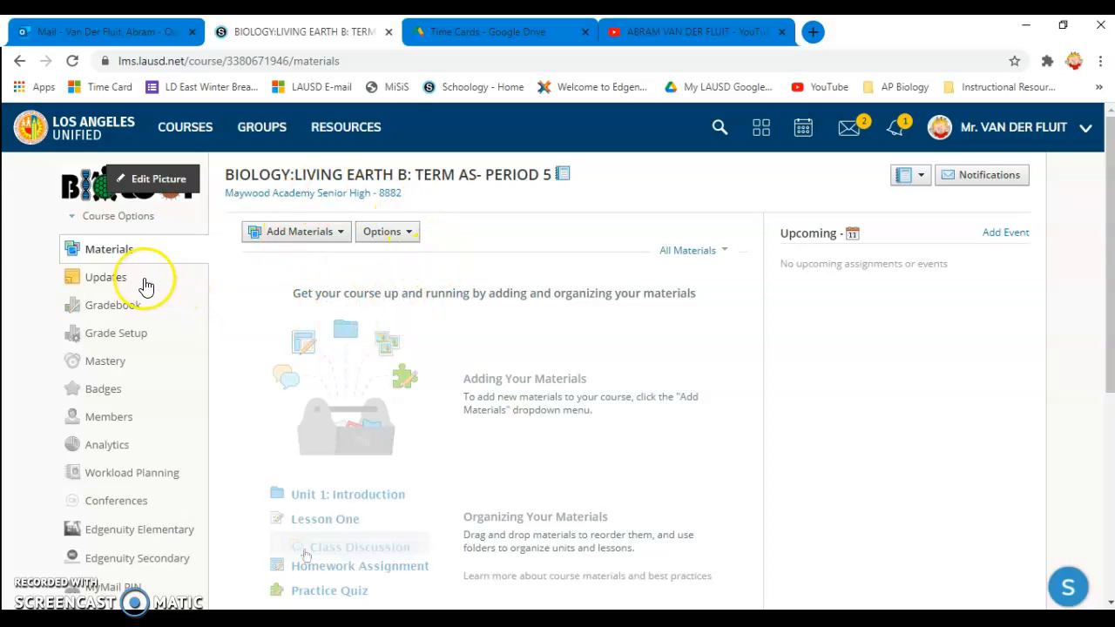
Start a new update in the Period 5 course and open the Period 1 biology course in a separate tab
{"action": "left_click", "coordinate": [97, 287]}
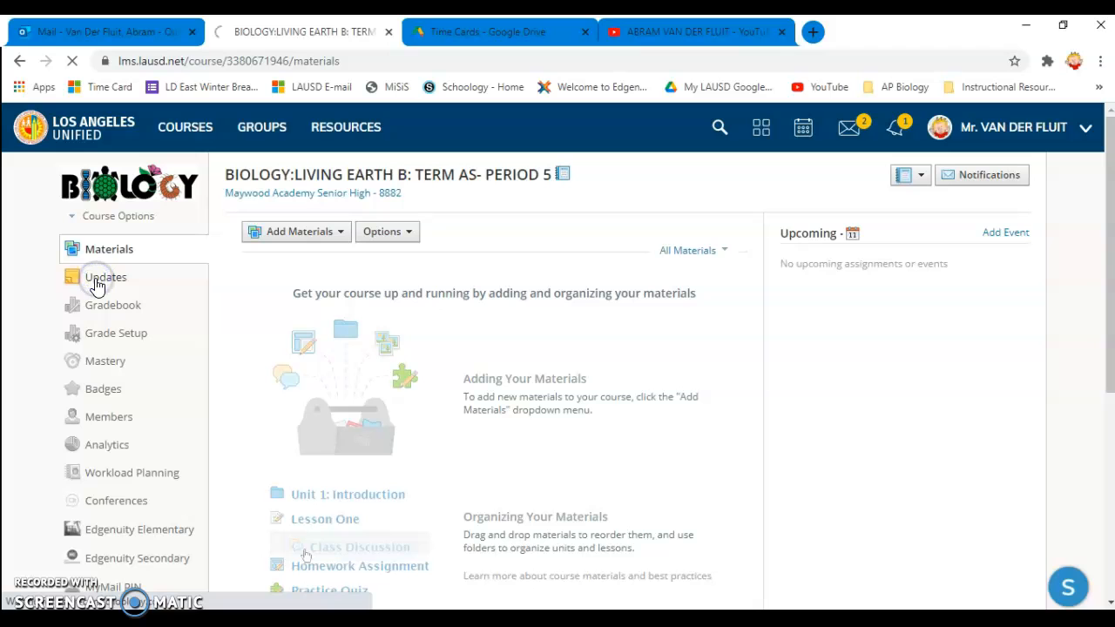
{"action": "left_click", "coordinate": [287, 264]}
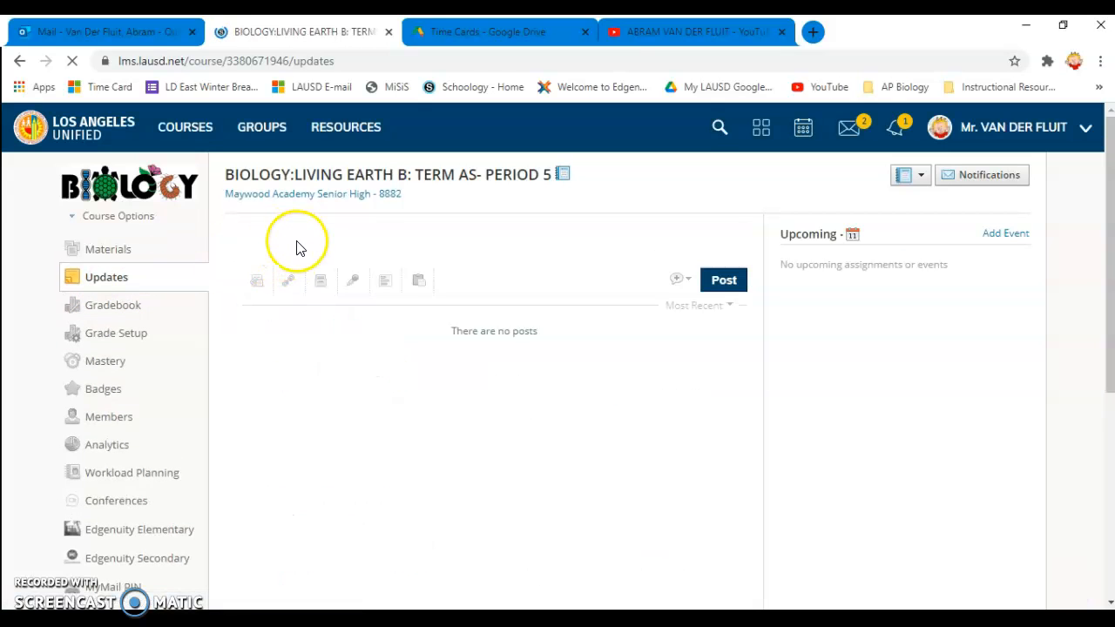
{"action": "right_click", "coordinate": [102, 129]}
{"action": "left_click", "coordinate": [117, 139]}
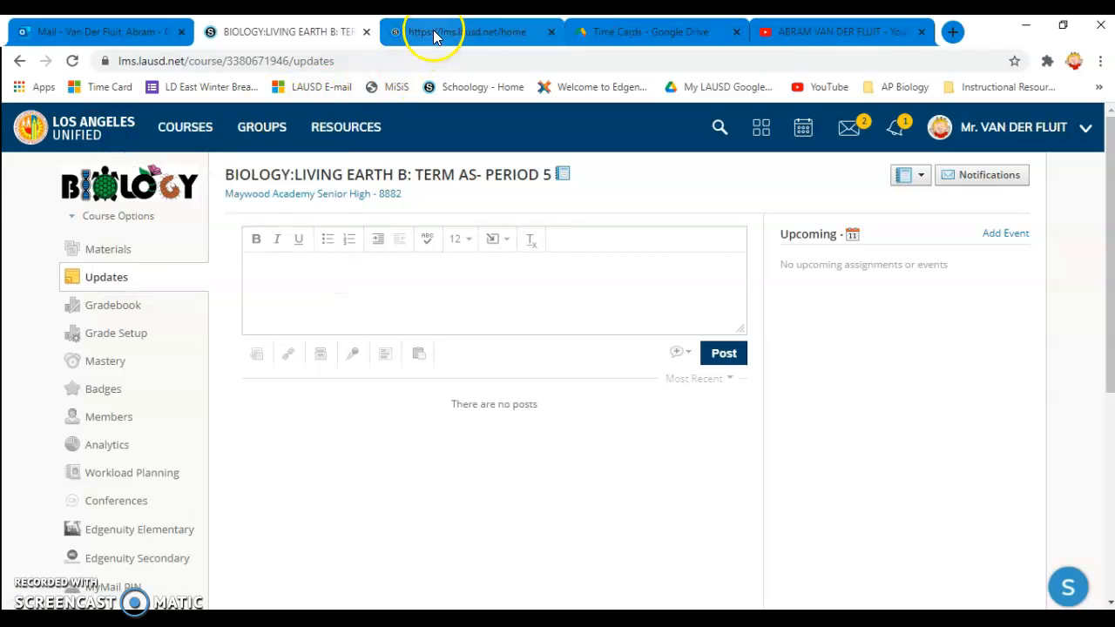
{"action": "left_click", "coordinate": [434, 31]}
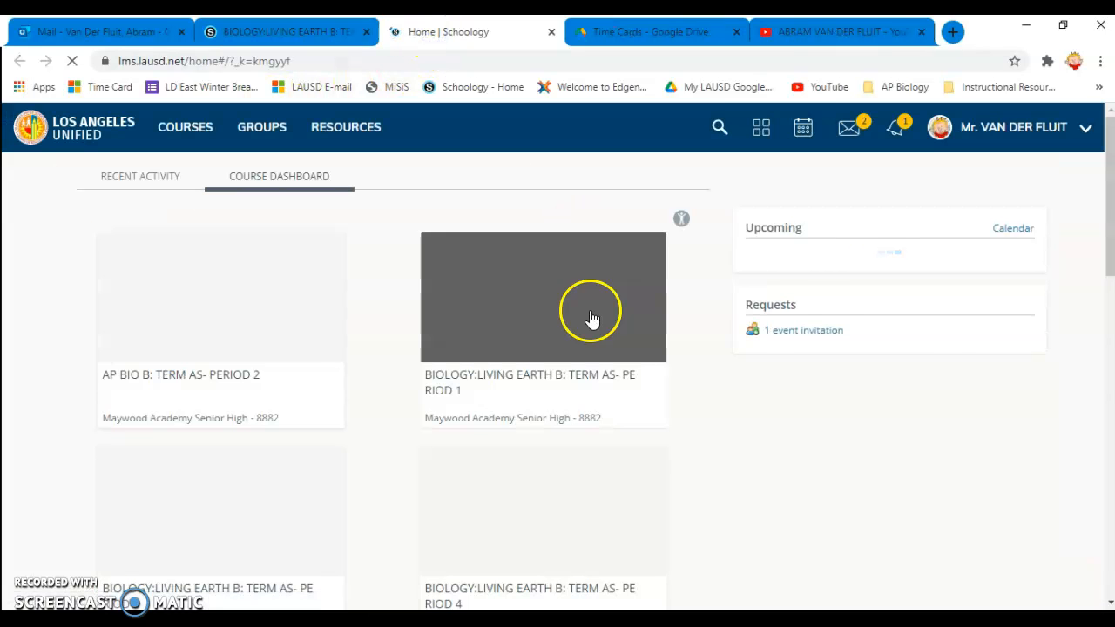
{"action": "left_click", "coordinate": [523, 311]}
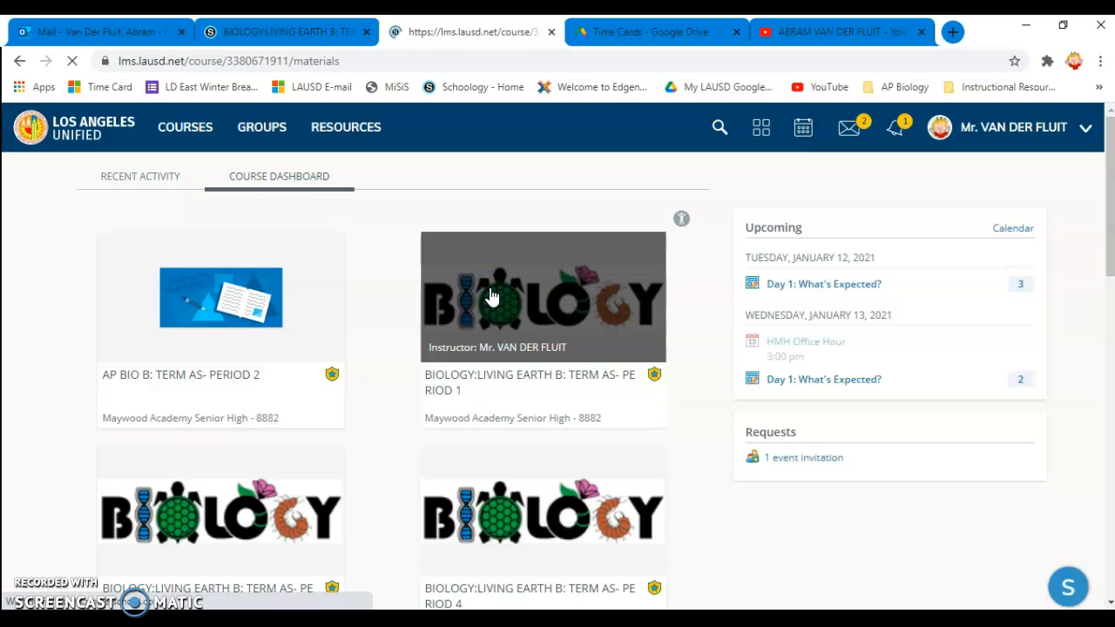
Copy the WELCOME BIOLOGISTS! announcement text from the Period 1 course into the new Period 5 update
{"action": "left_click_drag", "start_coordinate": [633, 340], "coordinate": [221, 228]}
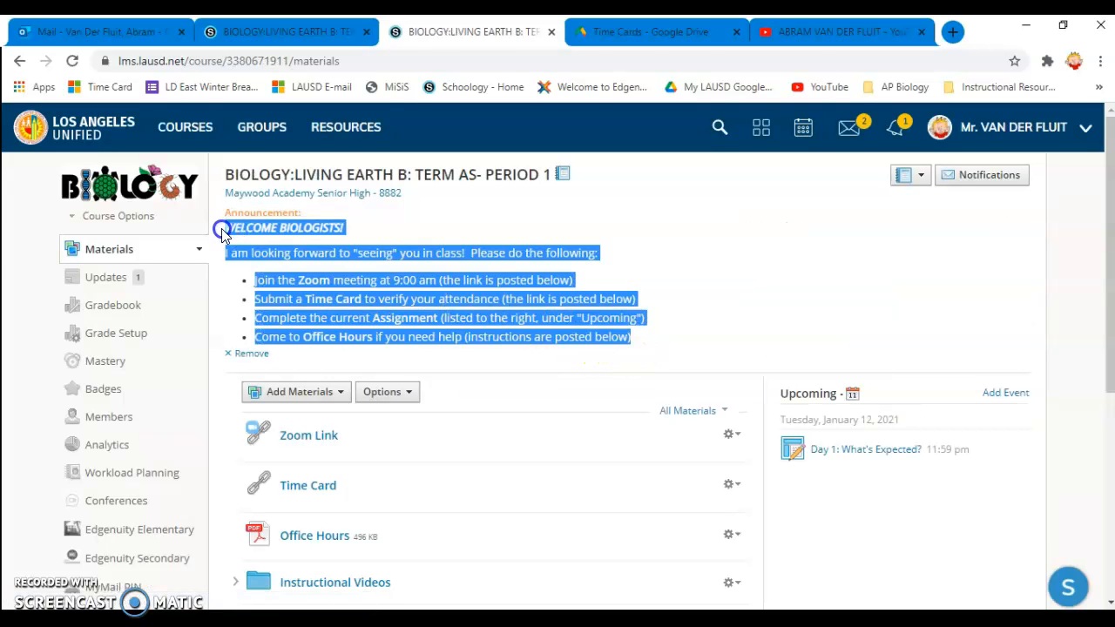
{"action": "right_click", "coordinate": [334, 304]}
{"action": "left_click", "coordinate": [365, 316]}
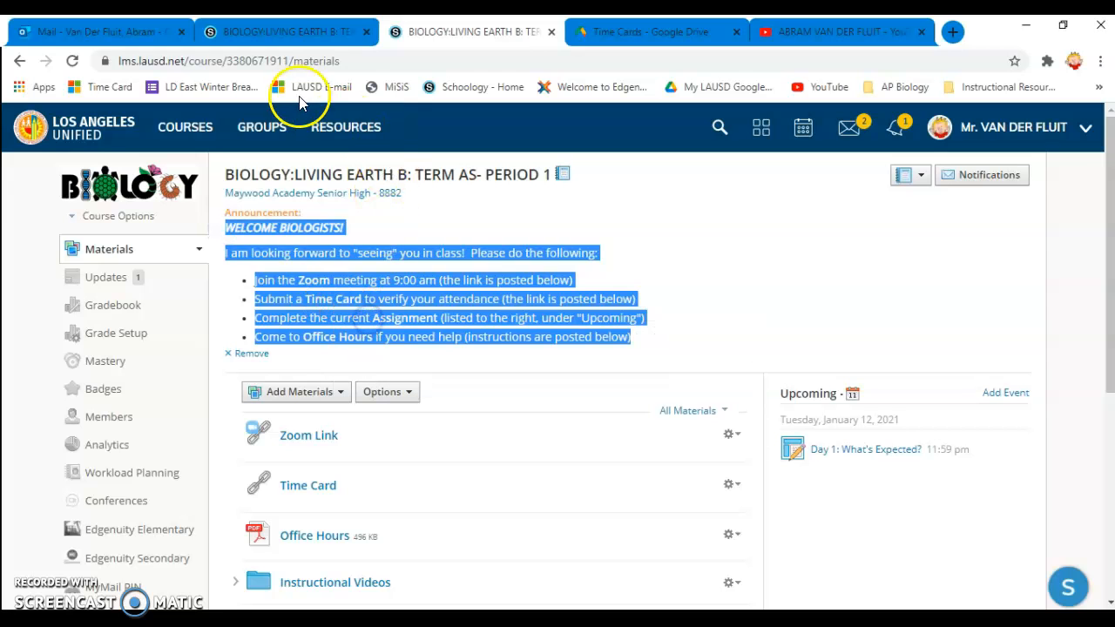
{"action": "left_click", "coordinate": [285, 35]}
{"action": "right_click", "coordinate": [273, 259]}
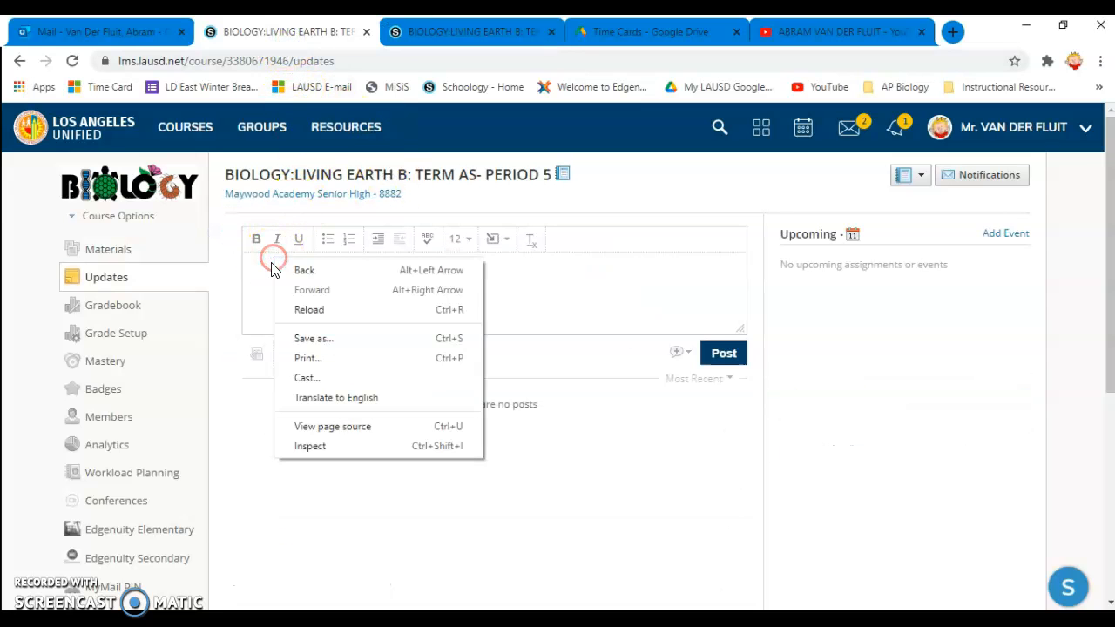
{"action": "right_click", "coordinate": [246, 291]}
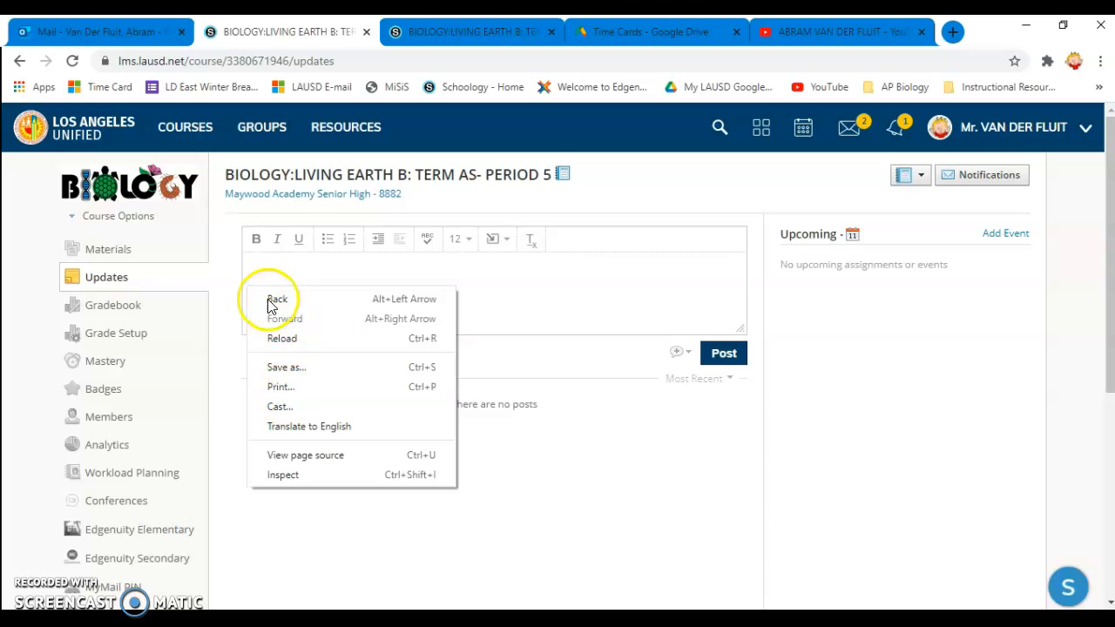
{"action": "left_click", "coordinate": [254, 263]}
{"action": "key", "text": "ctrl+v"}
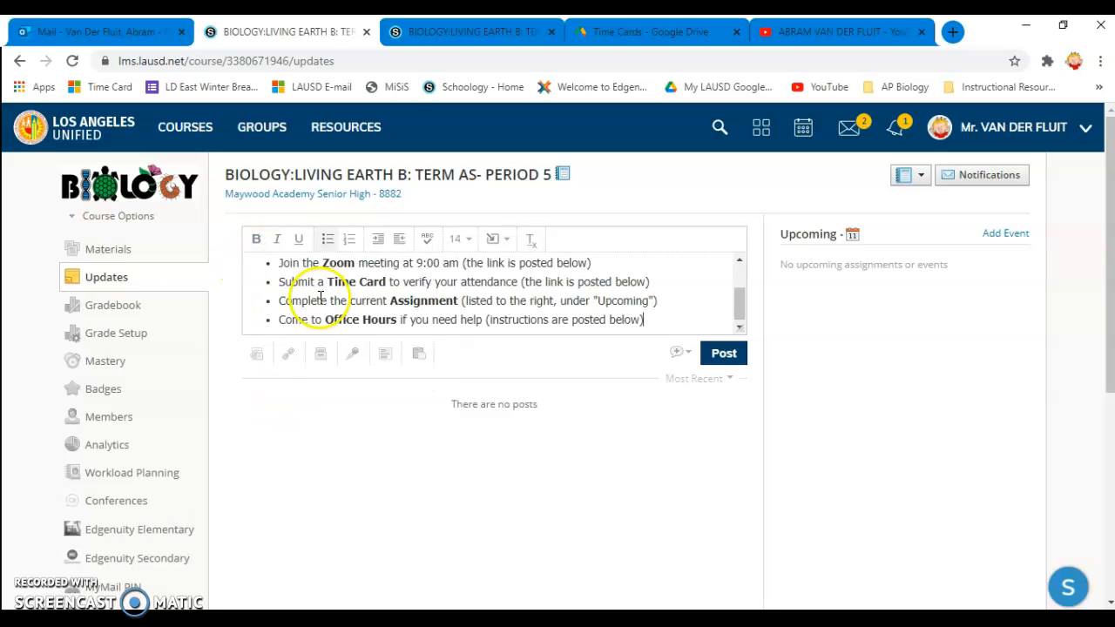
Change the Zoom meeting time in the update to 1:05 pm and post it as an announcement
{"action": "scroll", "coordinate": [479, 323], "scroll_direction": "up", "scroll_amount": 3}
{"action": "scroll", "coordinate": [488, 313], "scroll_direction": "down", "scroll_amount": 2}
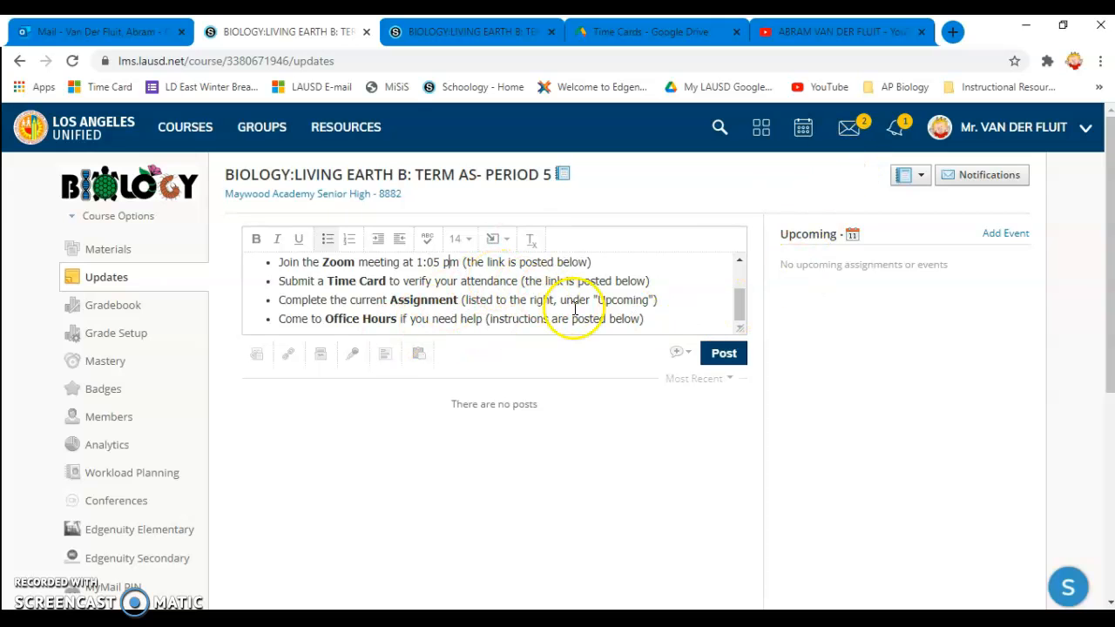
{"action": "left_click", "coordinate": [685, 355]}
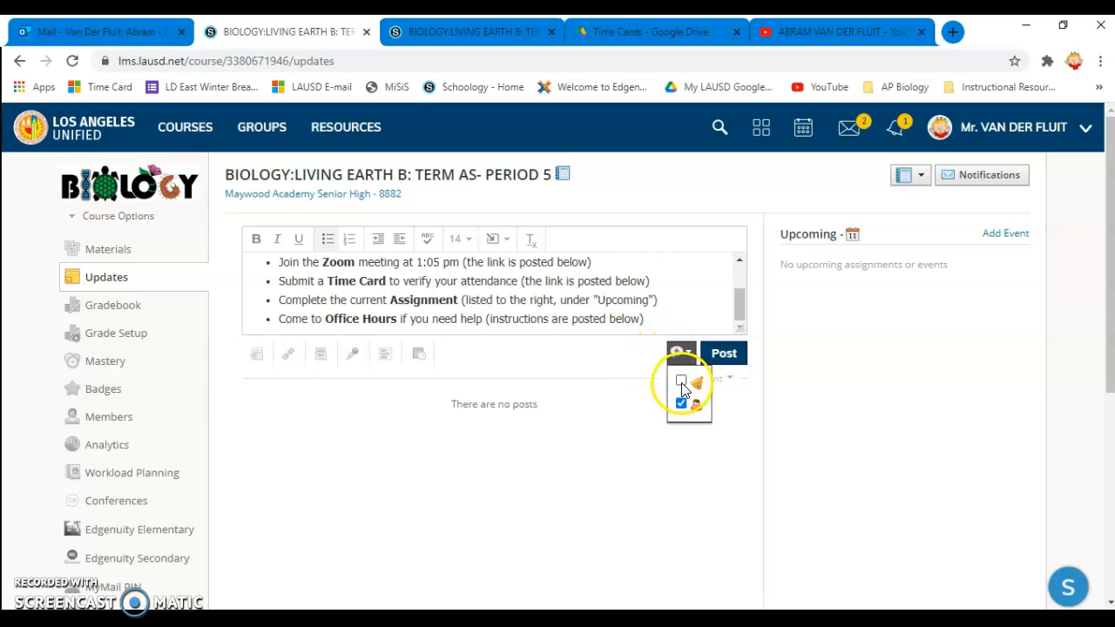
{"action": "left_click", "coordinate": [720, 355]}
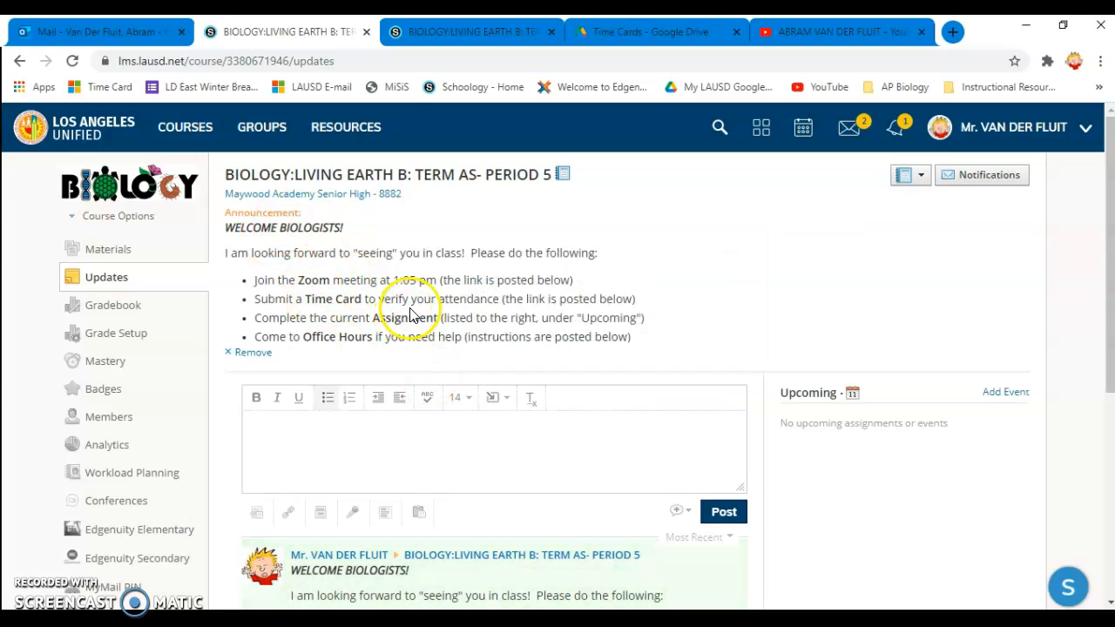
Go to the Period 5 course materials and start adding a new link
{"action": "left_click", "coordinate": [122, 249]}
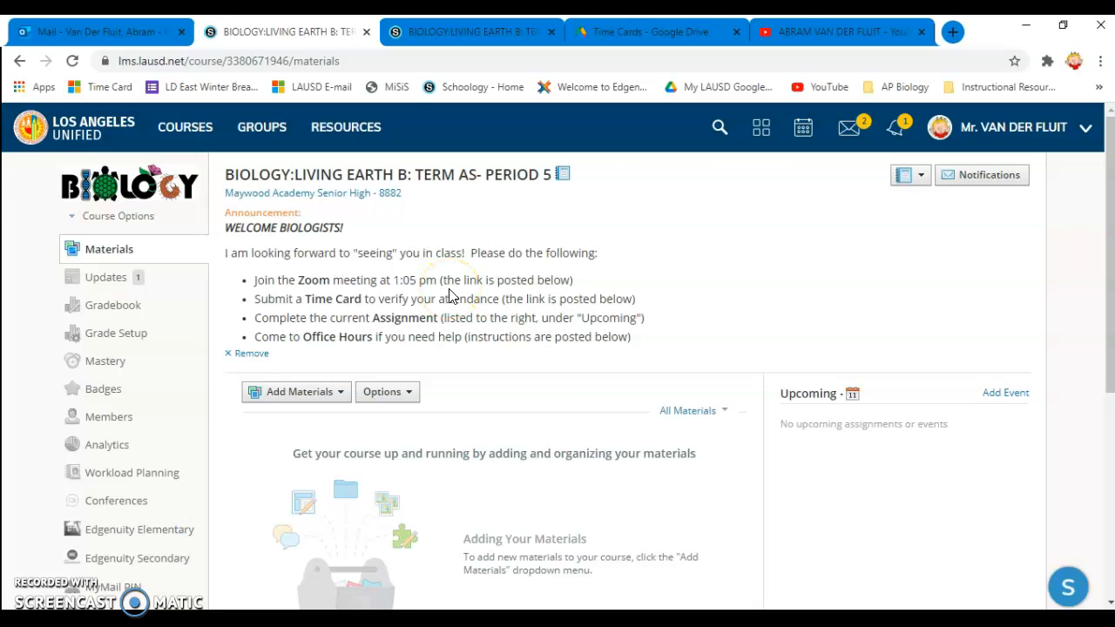
{"action": "scroll", "coordinate": [449, 297], "scroll_direction": "down", "scroll_amount": 1}
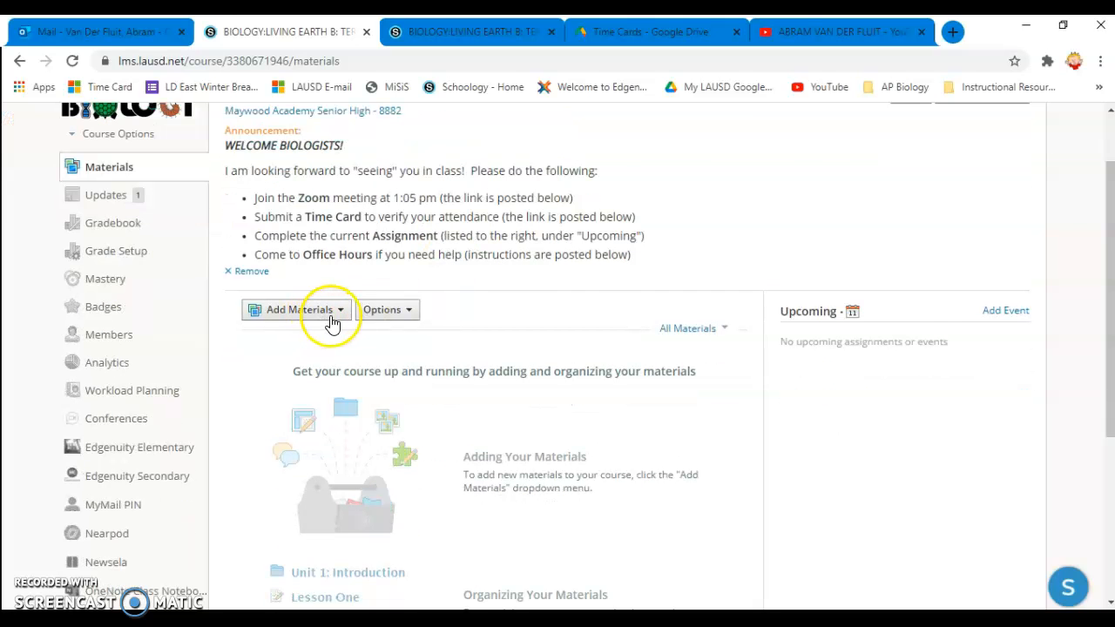
{"action": "left_click", "coordinate": [339, 315]}
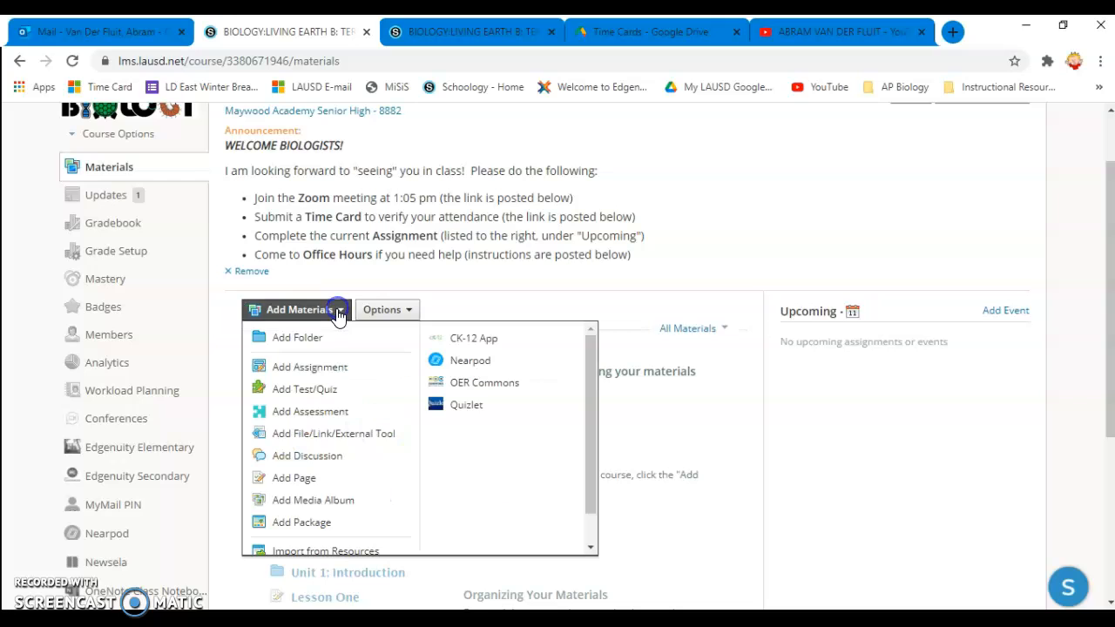
{"action": "left_click", "coordinate": [285, 444]}
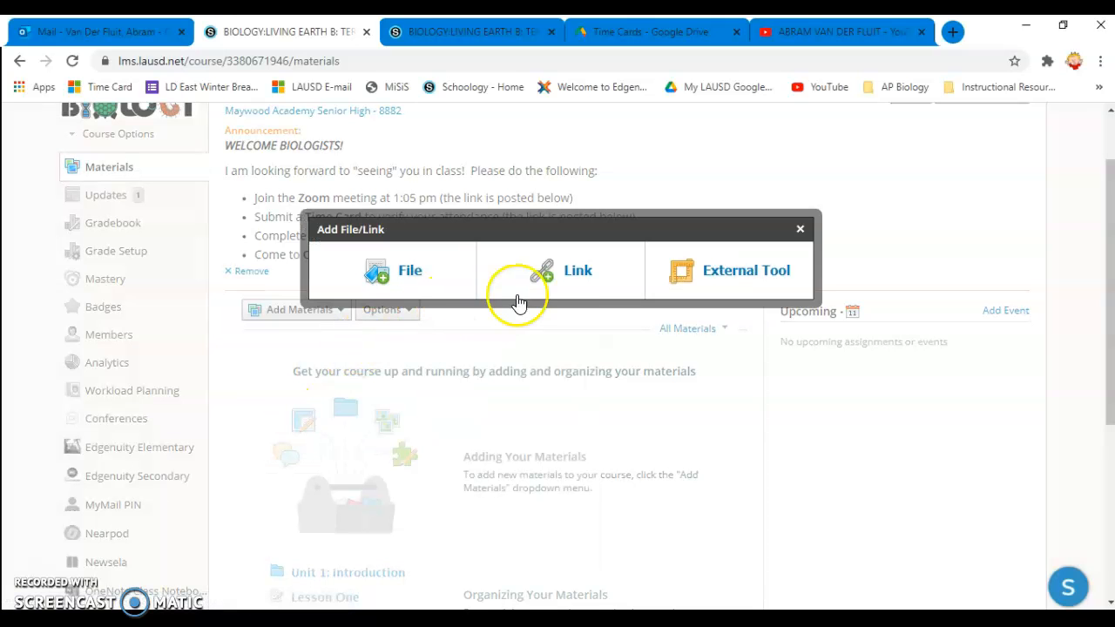
{"action": "left_click", "coordinate": [578, 270]}
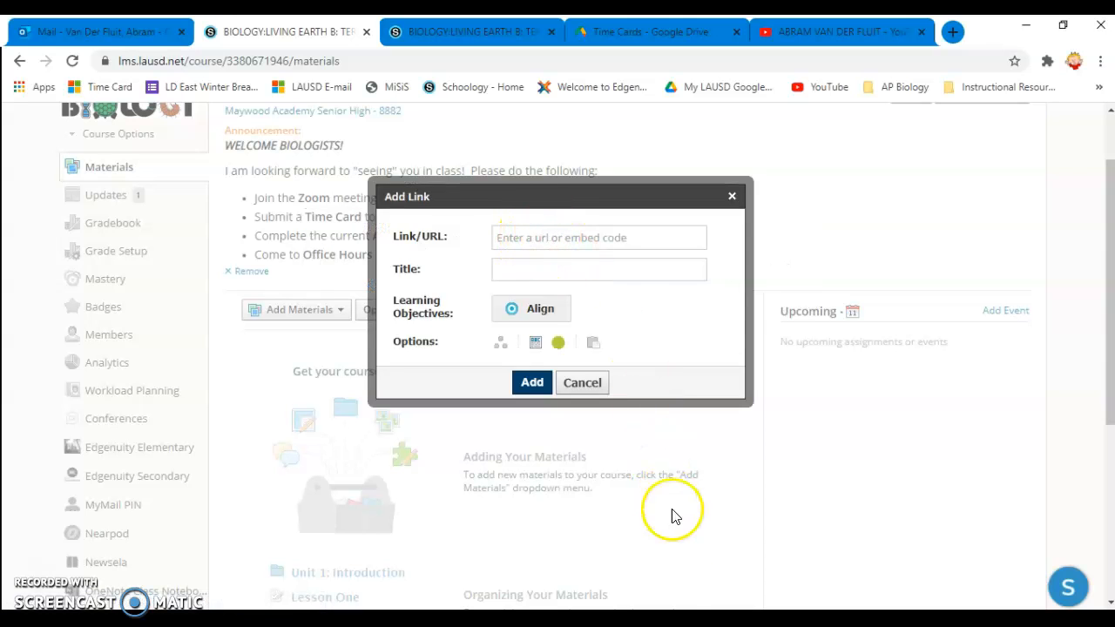
Switch to Zoom, copy the join link of the P5 Biology Meeting and return to the Period 5 course
{"action": "left_click", "coordinate": [693, 620]}
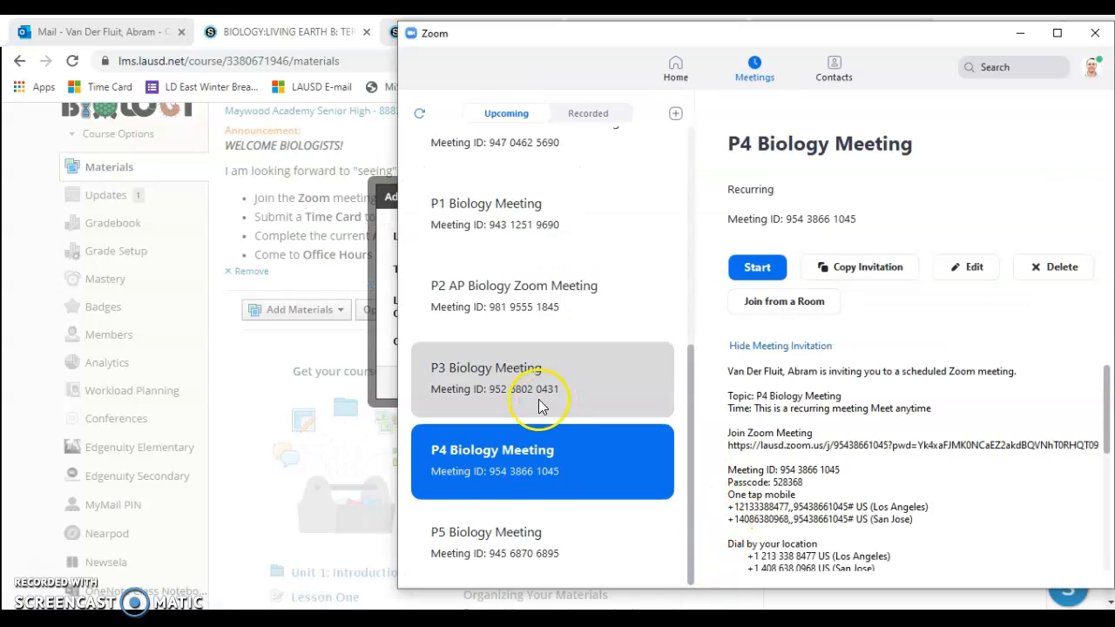
{"action": "left_click", "coordinate": [488, 552]}
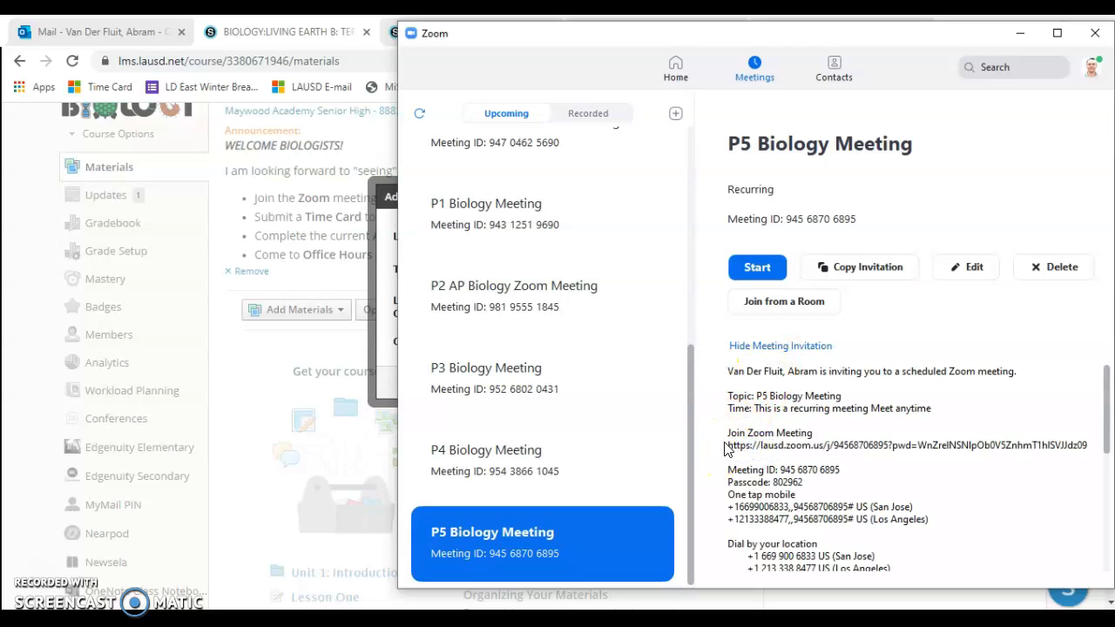
{"action": "left_click_drag", "start_coordinate": [728, 442], "coordinate": [1067, 461]}
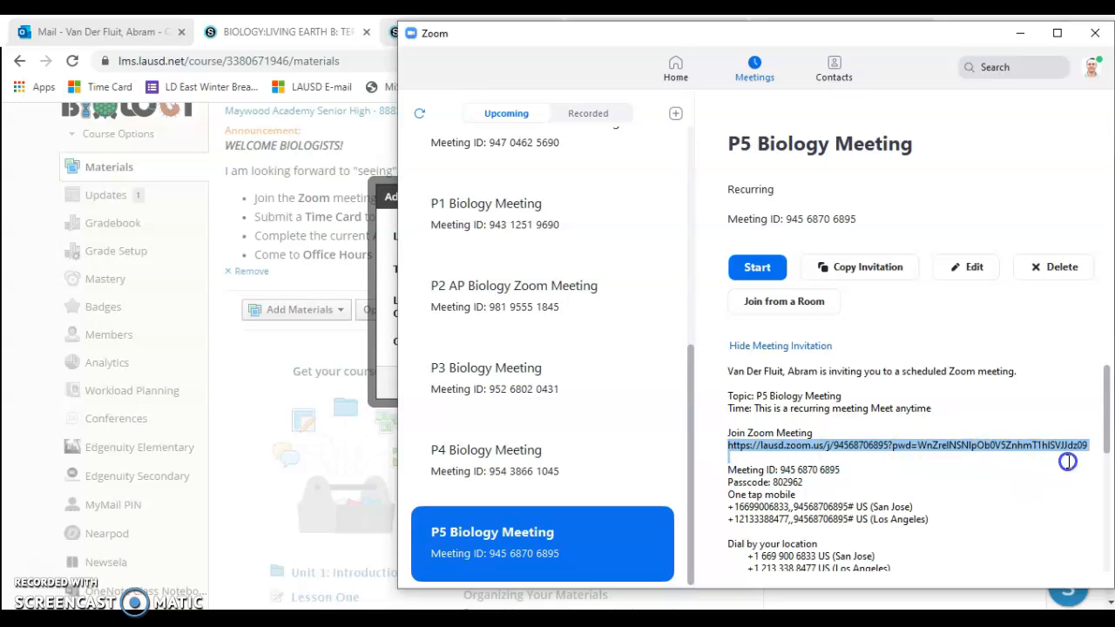
{"action": "right_click", "coordinate": [986, 446]}
{"action": "left_click", "coordinate": [274, 33]}
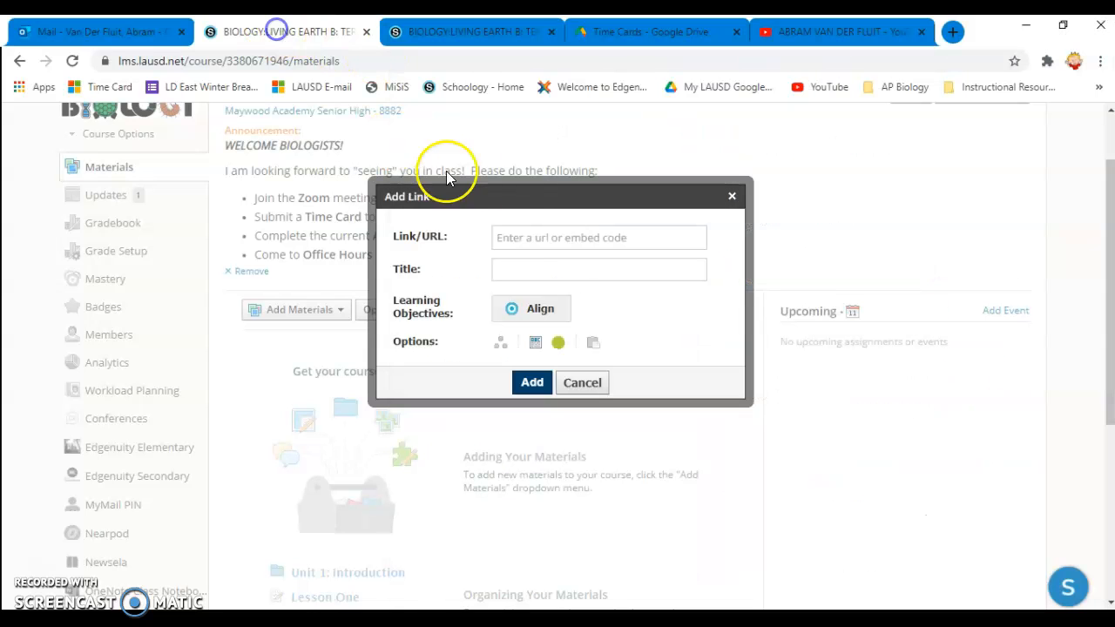
Paste the meeting's join link as the URL, title it Zoom Link and add it to the materials
{"action": "left_click", "coordinate": [525, 239]}
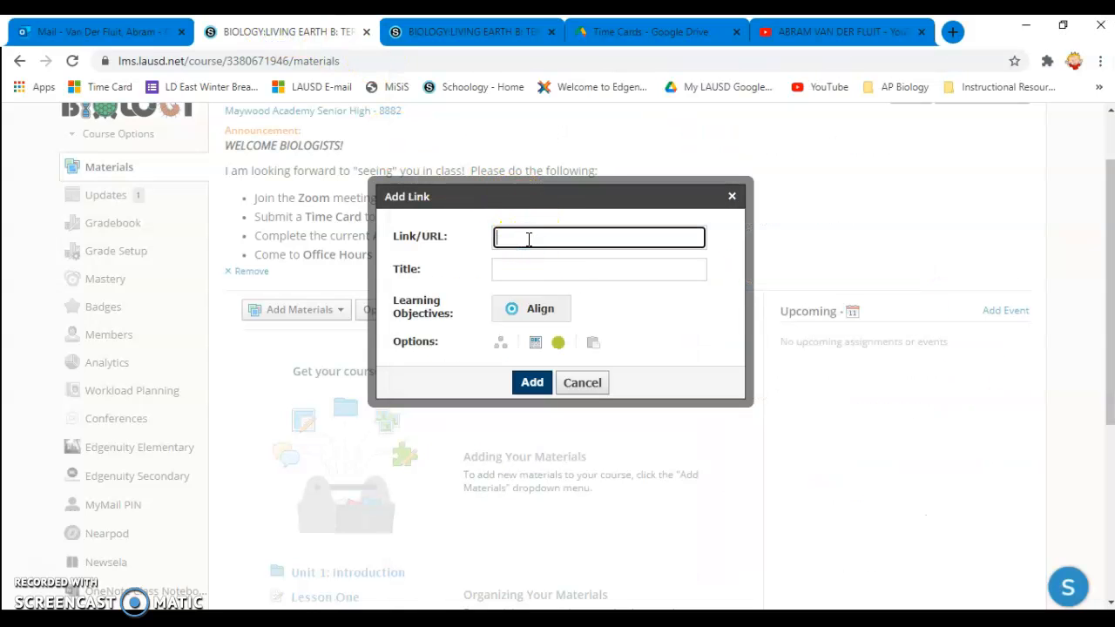
{"action": "key", "text": "ctrl+v"}
{"action": "left_click", "coordinate": [526, 266]}
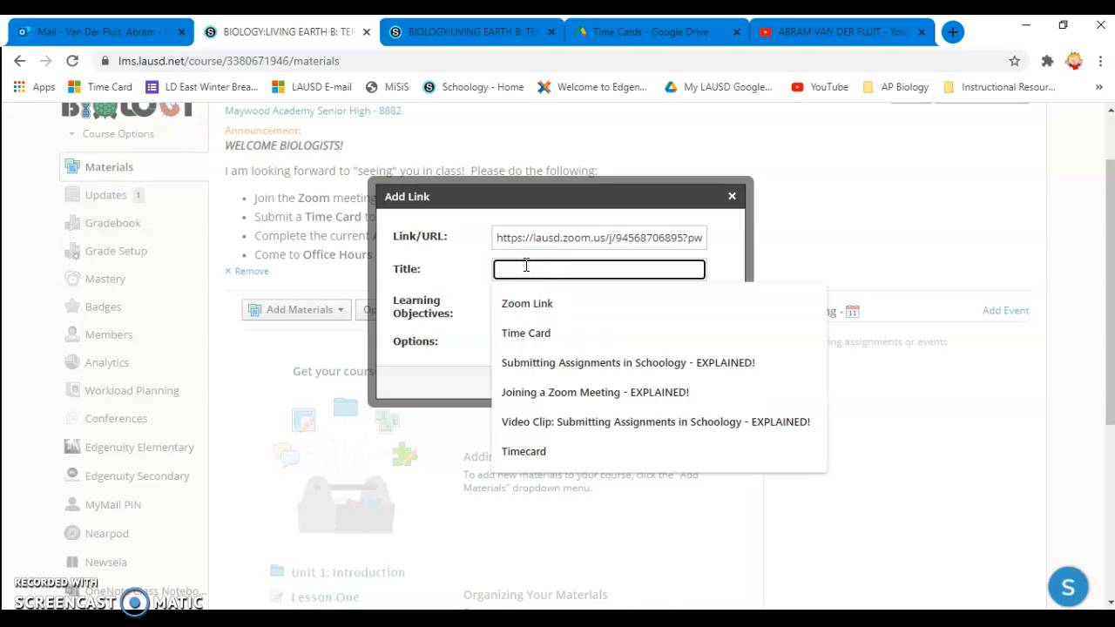
{"action": "left_click", "coordinate": [529, 303]}
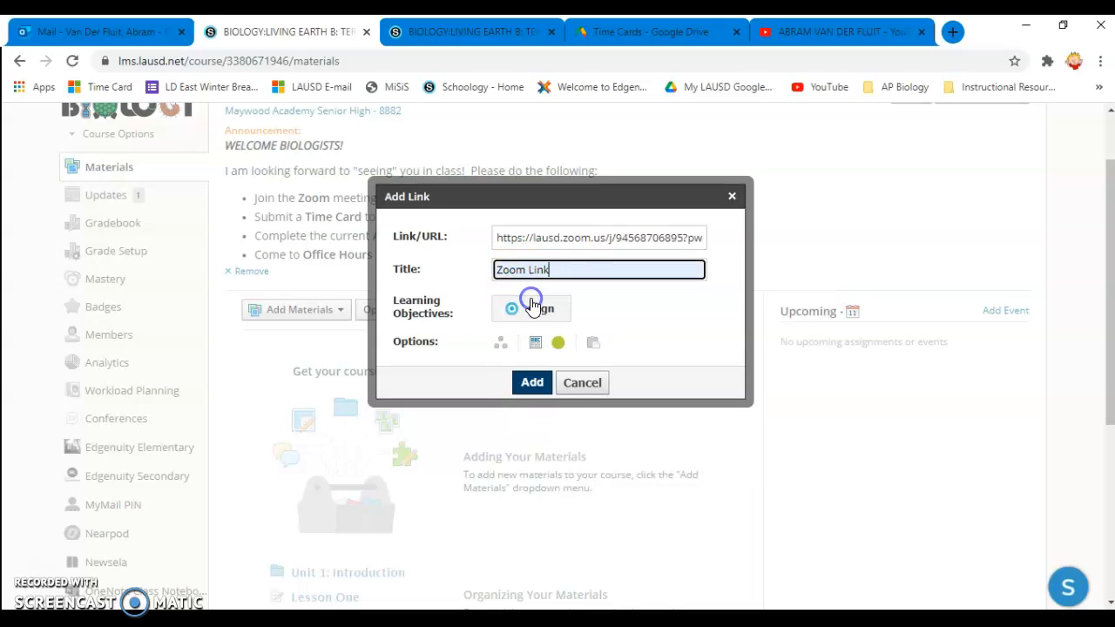
{"action": "left_click", "coordinate": [537, 386]}
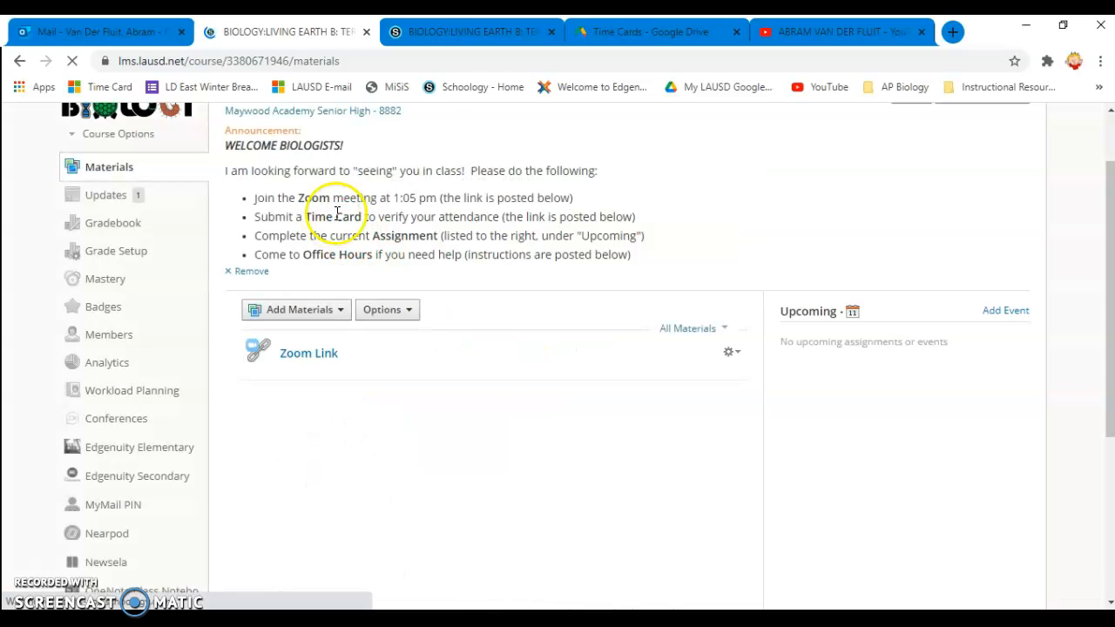
Switch to Google Drive, copy the sharing link of the Period 5 Time Card form and return to the Period 5 course
{"action": "left_click", "coordinate": [640, 31]}
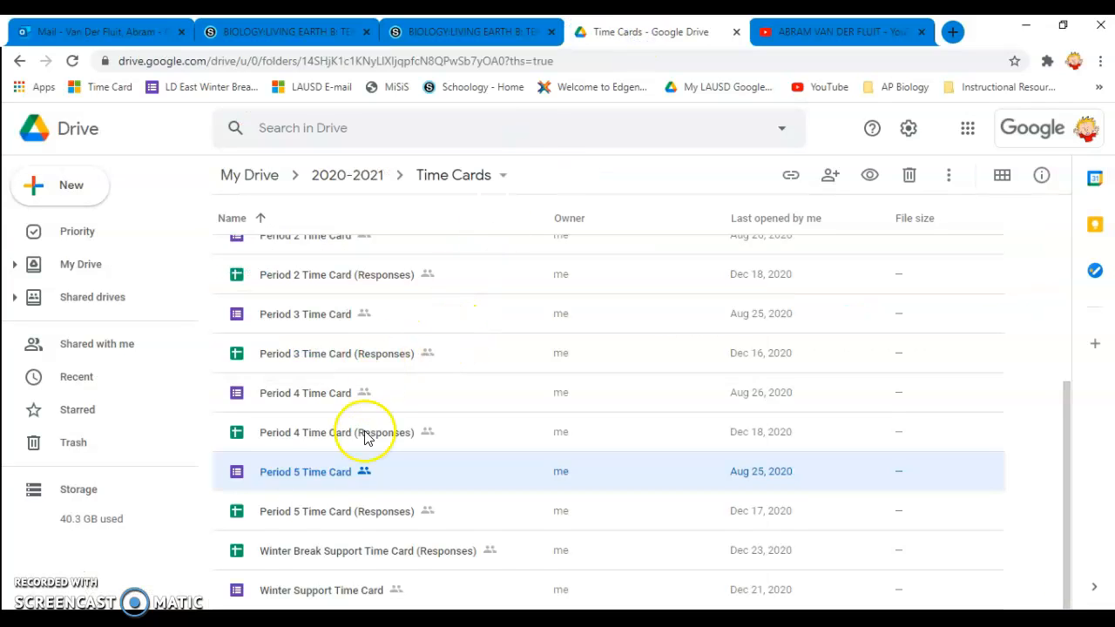
{"action": "right_click", "coordinate": [305, 478]}
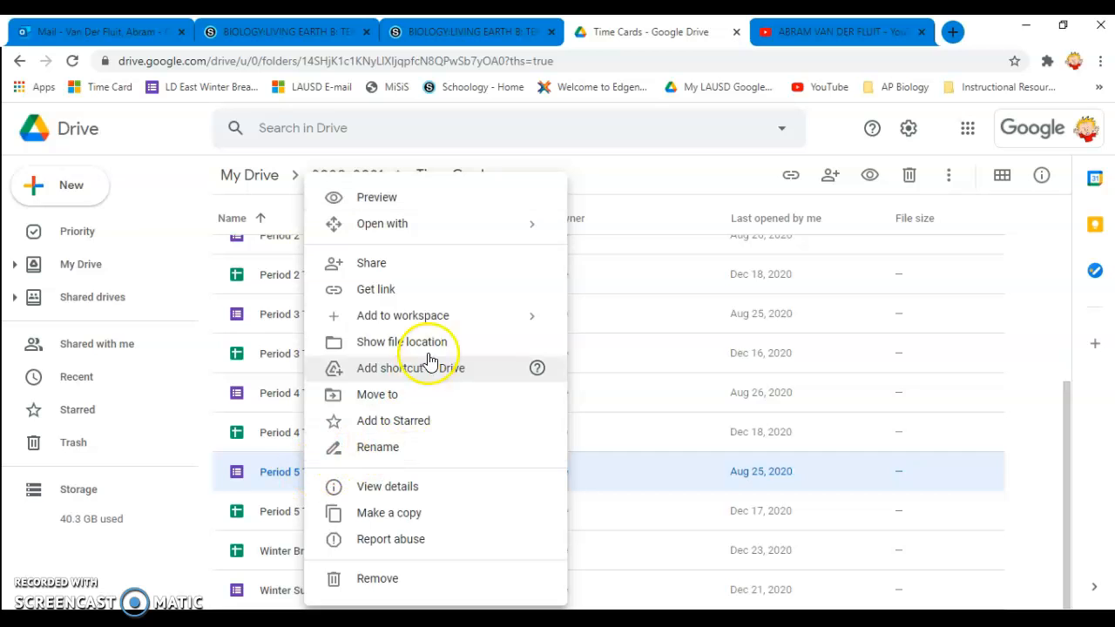
{"action": "left_click", "coordinate": [386, 296]}
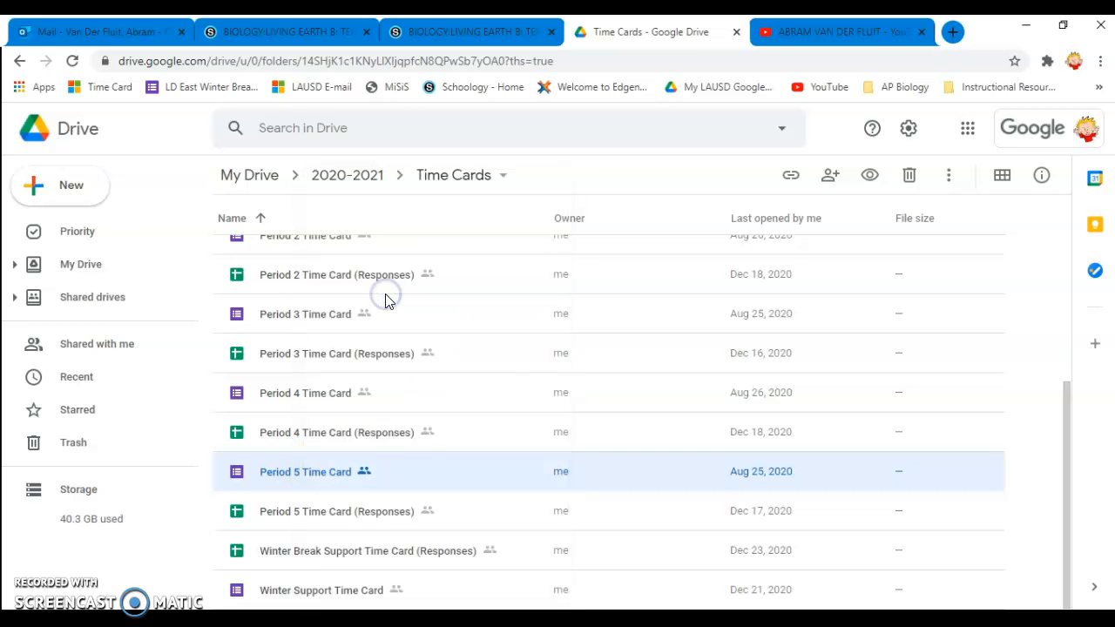
{"action": "left_click", "coordinate": [781, 380]}
{"action": "left_click", "coordinate": [763, 488]}
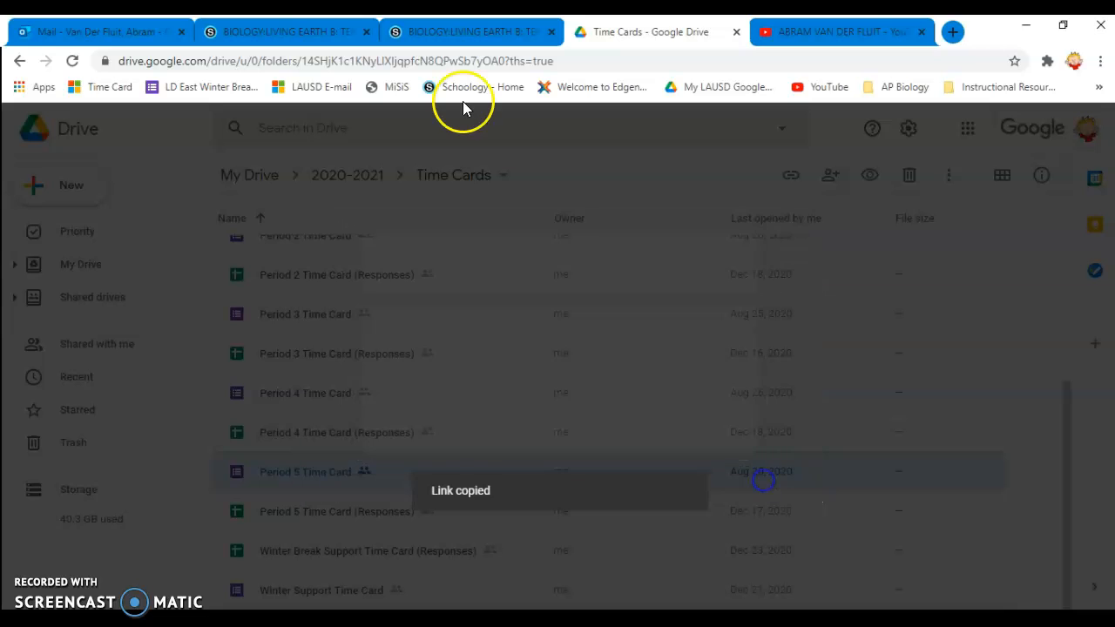
{"action": "left_click", "coordinate": [288, 31]}
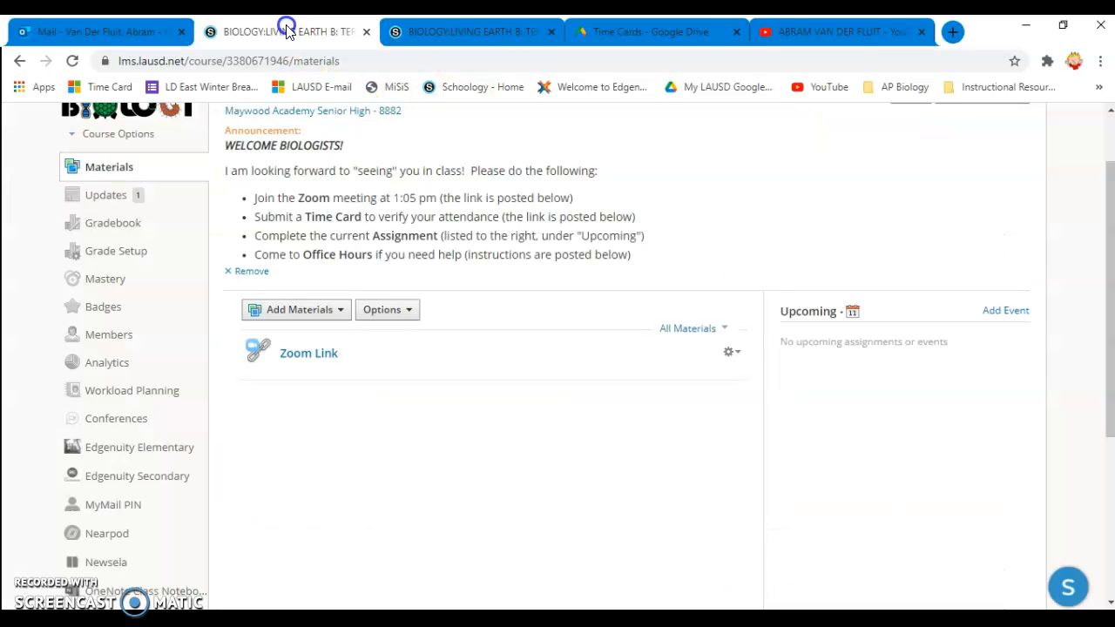
Add a link to the course materials using the copied form address as the URL and Time Card as the title
{"action": "left_click", "coordinate": [331, 312]}
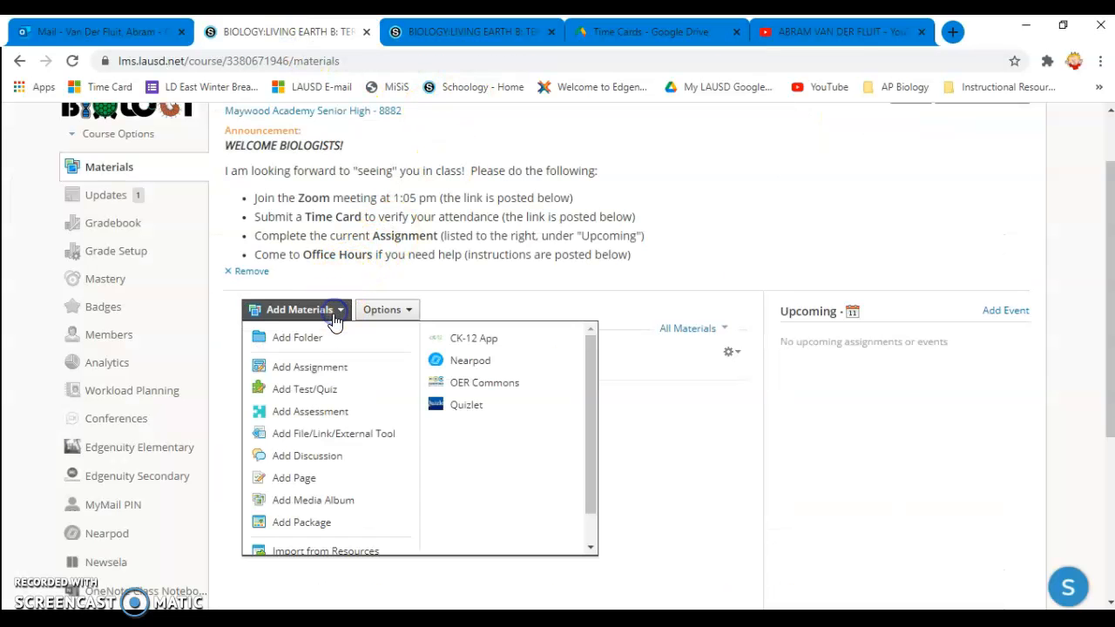
{"action": "left_click", "coordinate": [296, 439]}
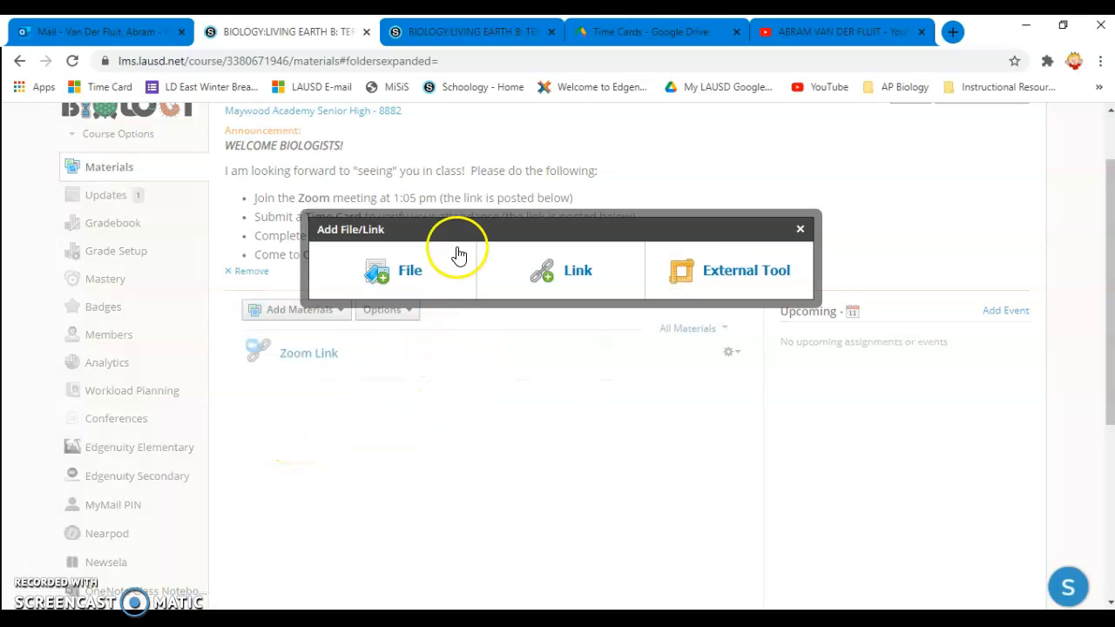
{"action": "left_click", "coordinate": [580, 281]}
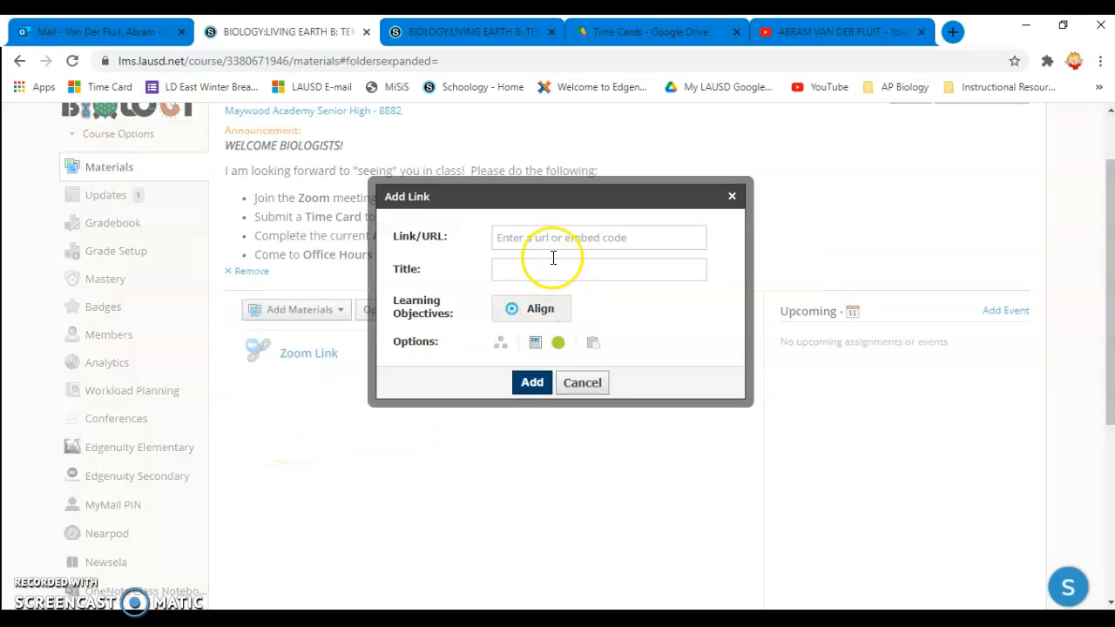
{"action": "left_click", "coordinate": [565, 239]}
{"action": "key", "text": "ctrl+v"}
{"action": "left_click", "coordinate": [559, 267]}
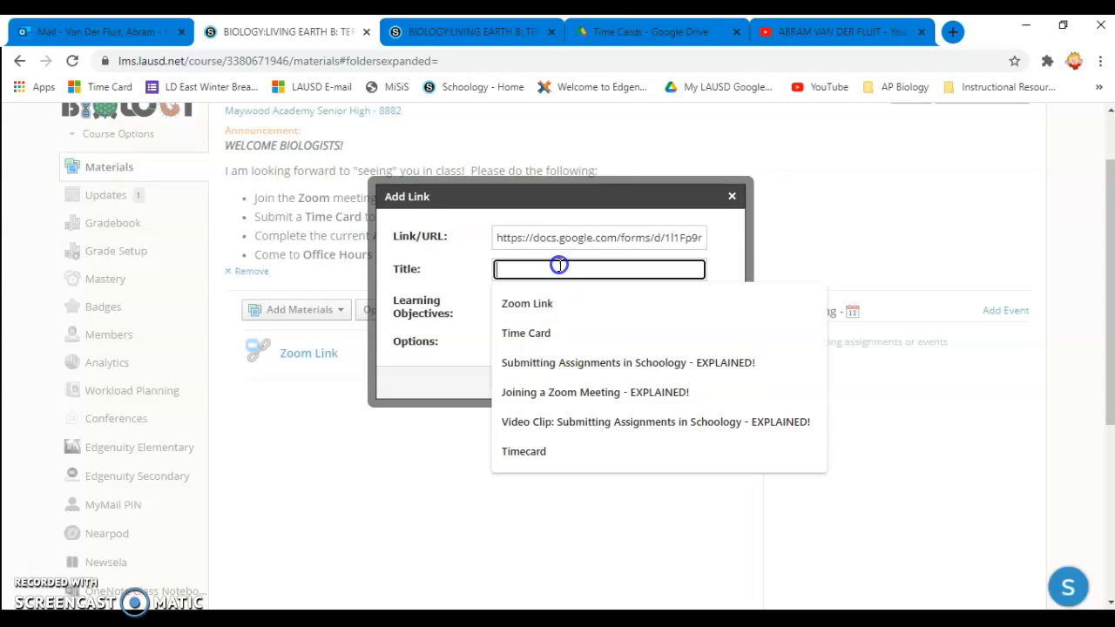
{"action": "type", "text": "Time Ca"}
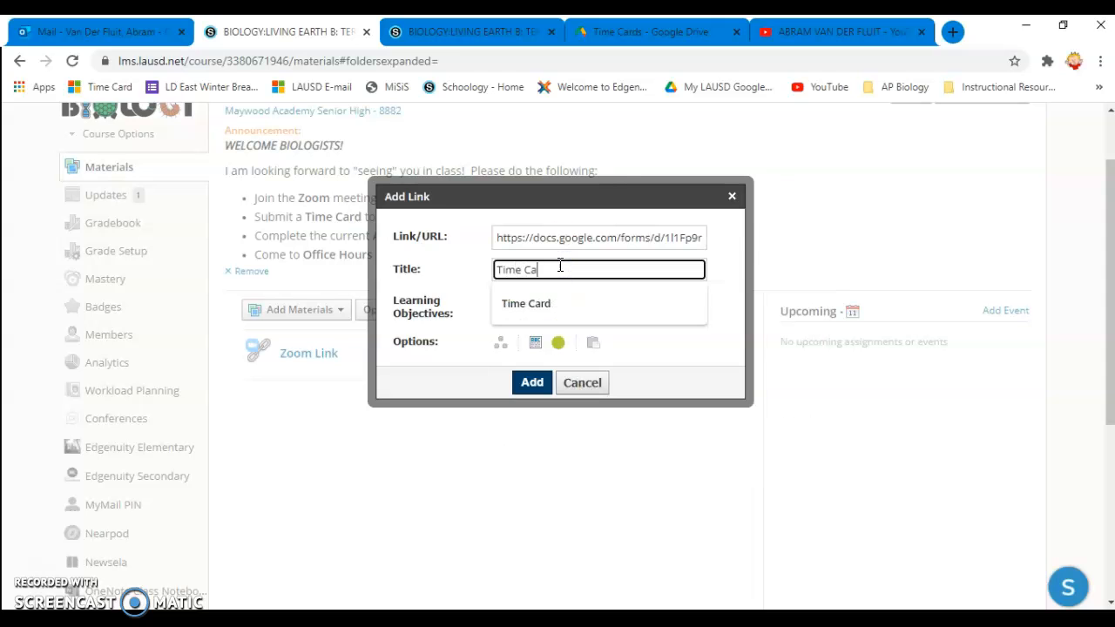
{"action": "type", "text": "rd"}
{"action": "left_click", "coordinate": [532, 382]}
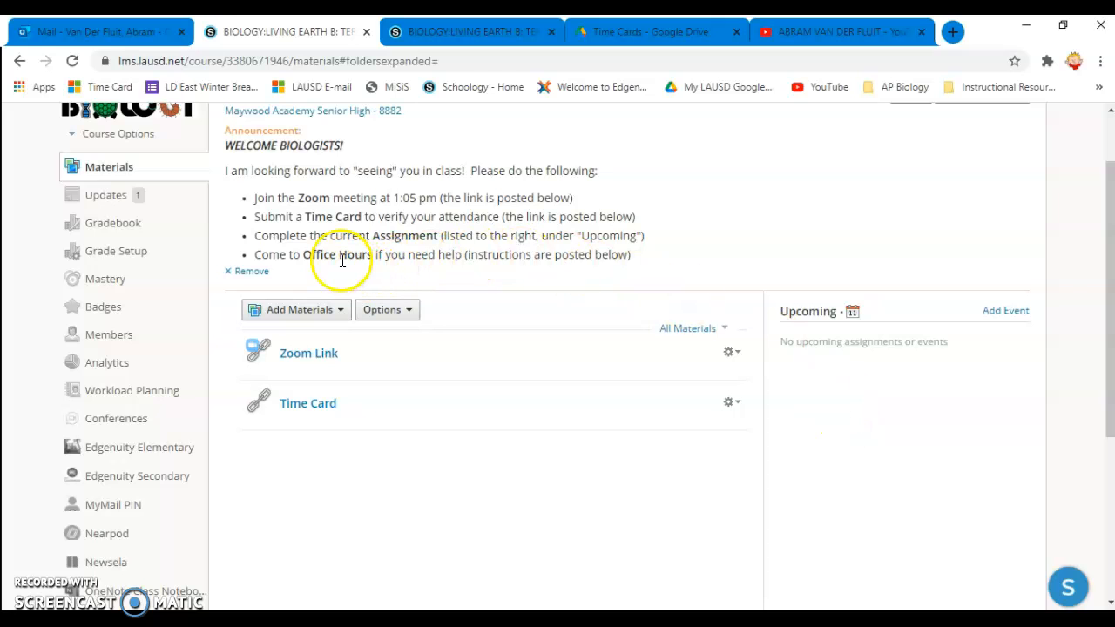
Add the OFFICE HOURS PDF from the desktop to the course materials as a file
{"action": "left_click", "coordinate": [317, 309]}
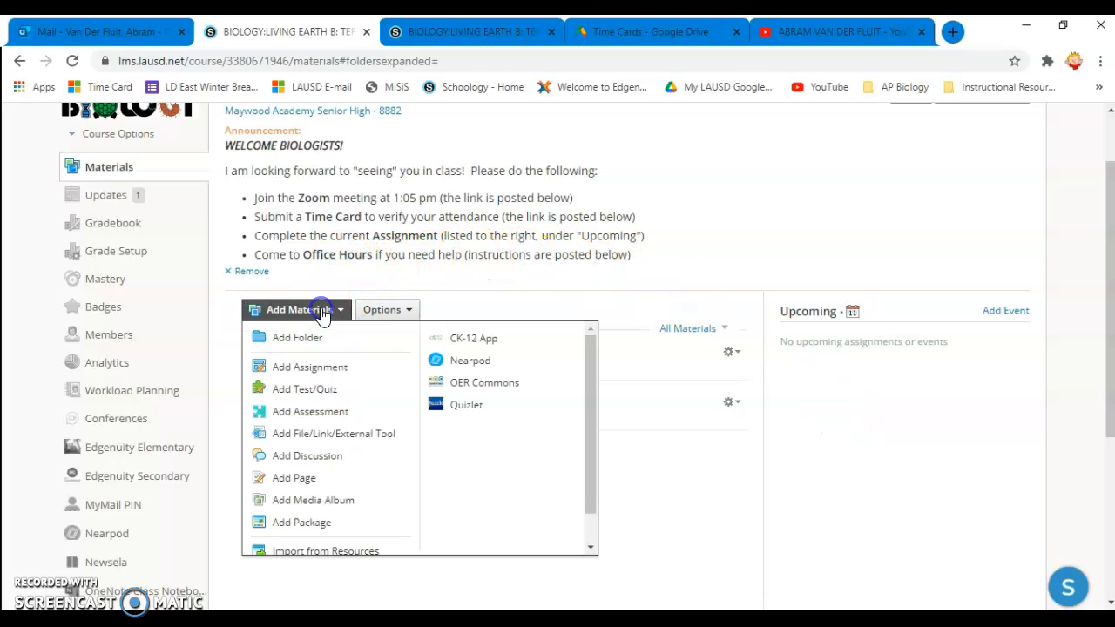
{"action": "left_click", "coordinate": [300, 433]}
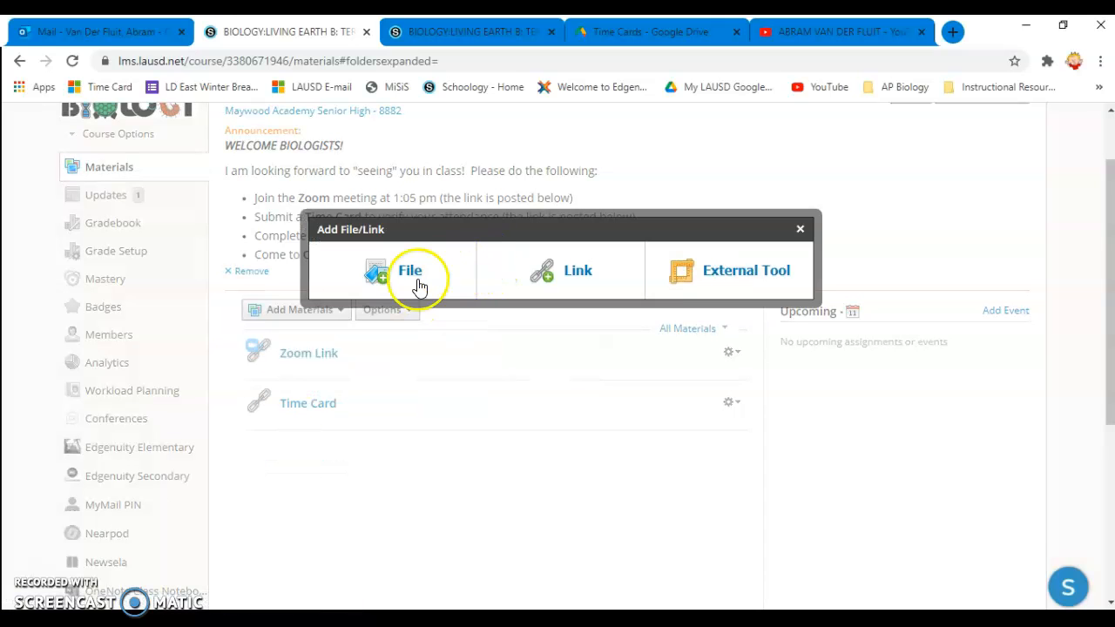
{"action": "left_click", "coordinate": [380, 275]}
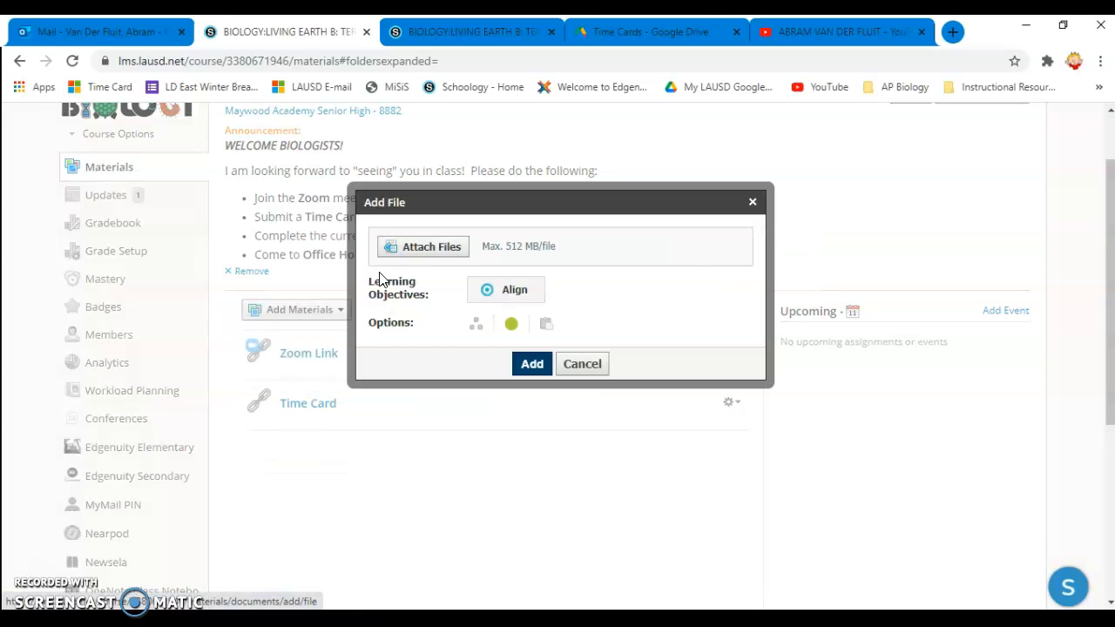
{"action": "left_click", "coordinate": [439, 247]}
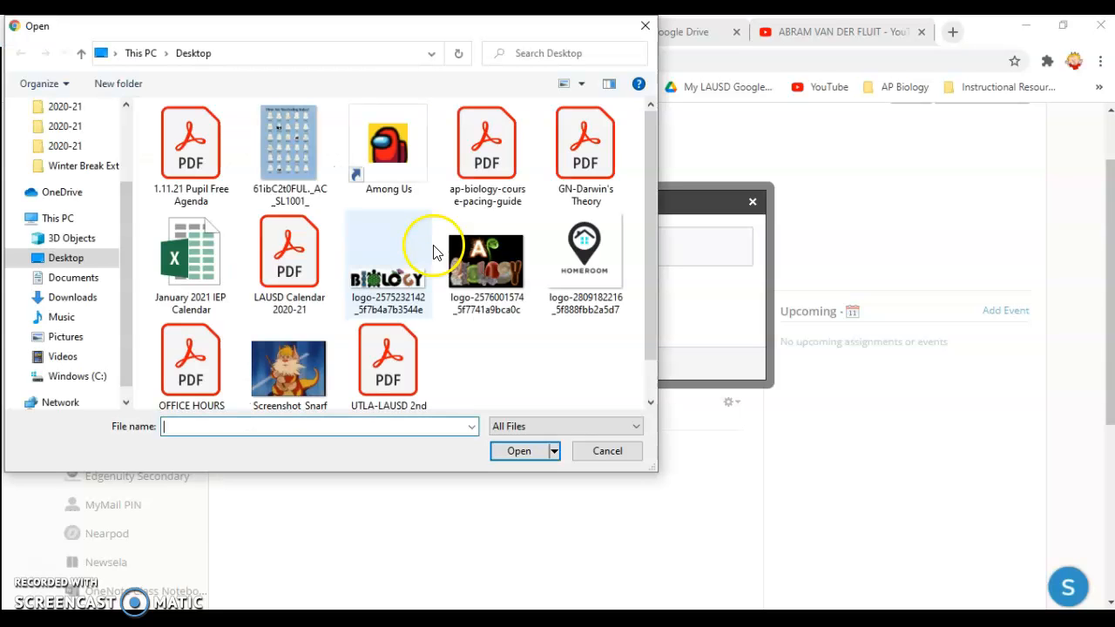
{"action": "double_click", "coordinate": [190, 372]}
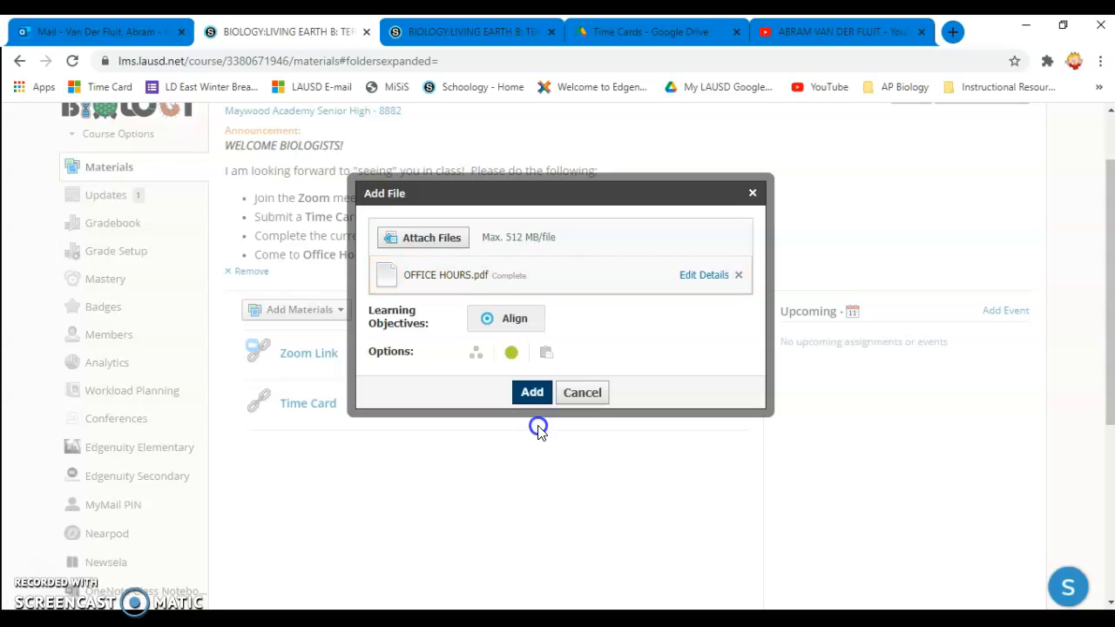
{"action": "left_click", "coordinate": [530, 393]}
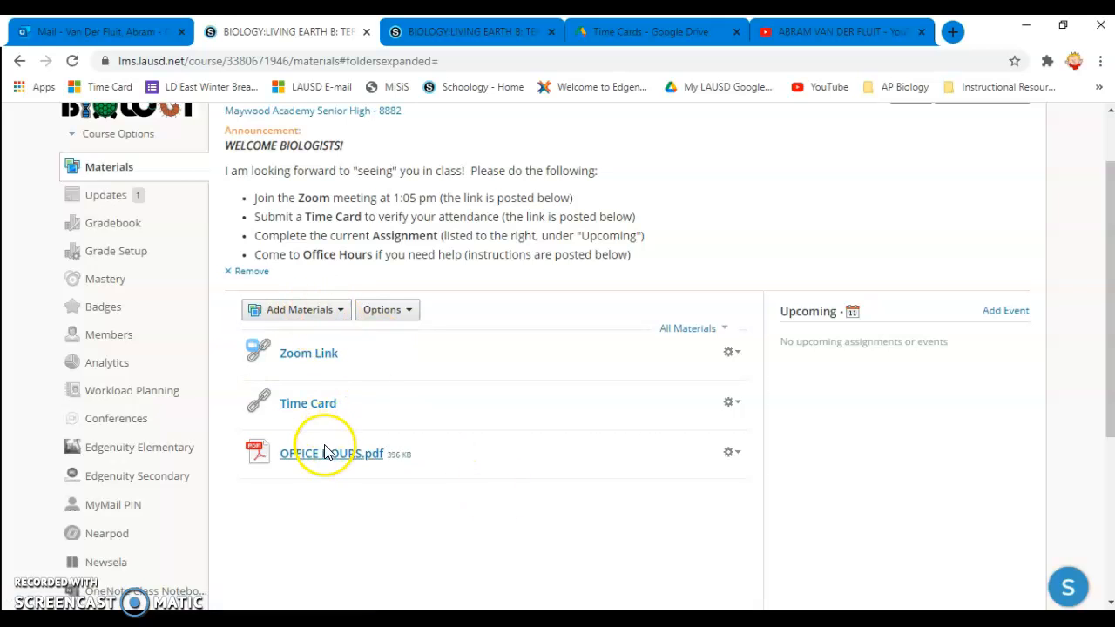
Create a green folder titled Instructional Videos in the course materials
{"action": "left_click", "coordinate": [339, 311]}
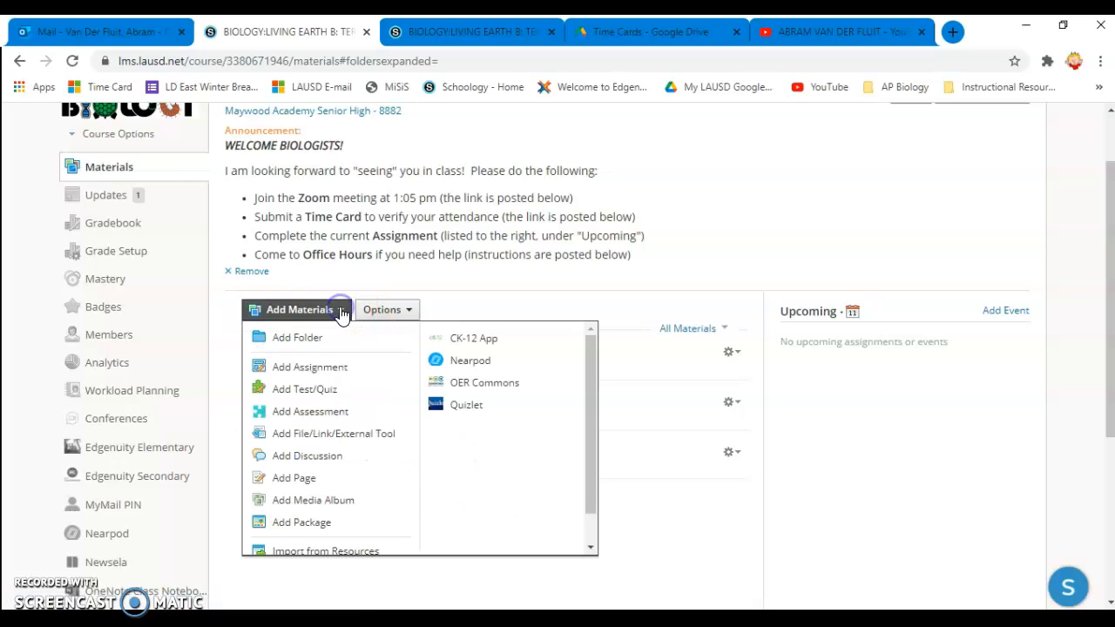
{"action": "left_click", "coordinate": [287, 345]}
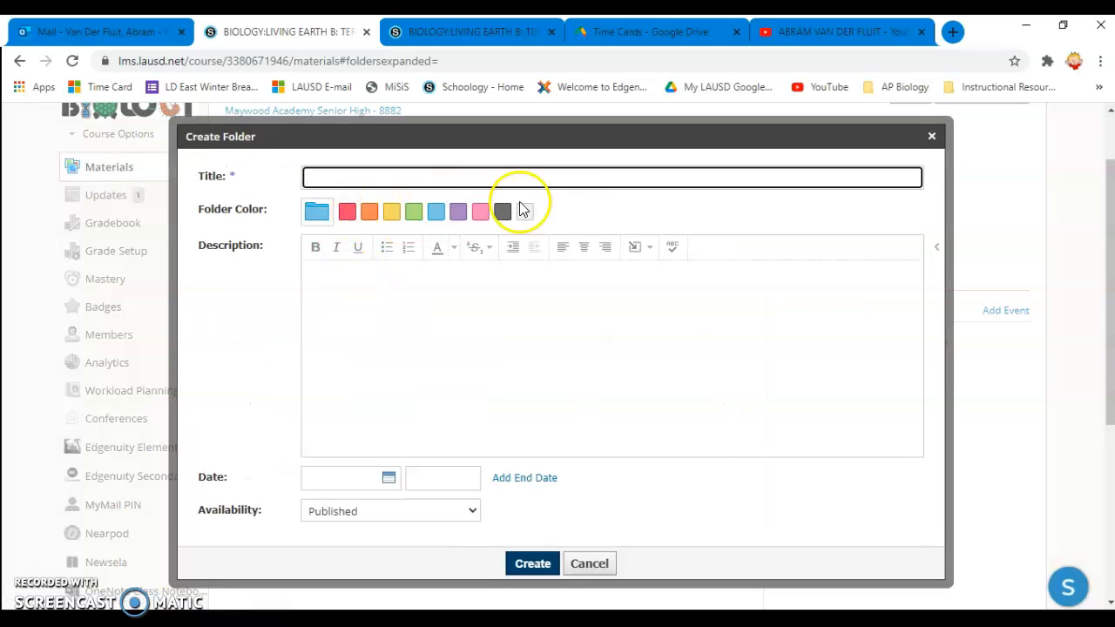
{"action": "left_click", "coordinate": [416, 213]}
{"action": "left_click", "coordinate": [390, 177]}
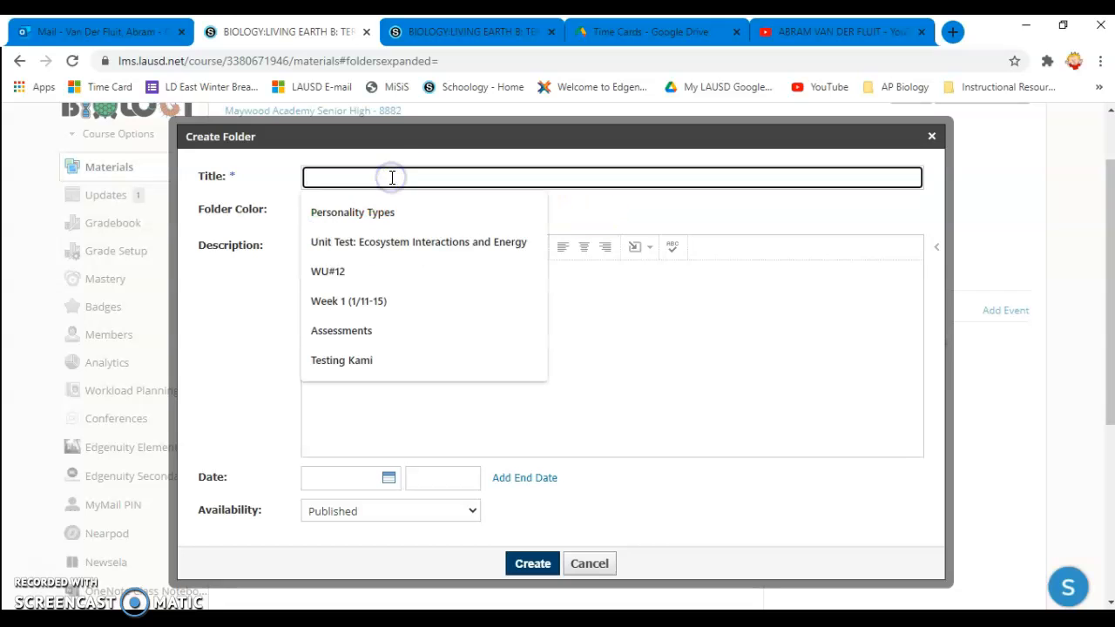
{"action": "type", "text": "Ins"}
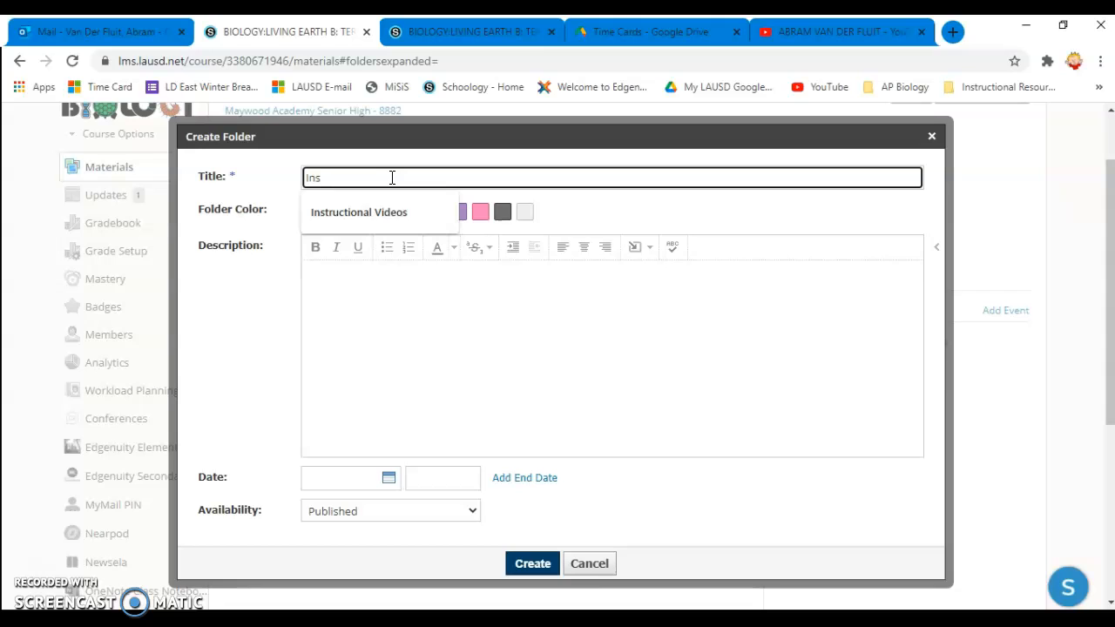
{"action": "type", "text": "tructional Videos"}
{"action": "left_click", "coordinate": [533, 563]}
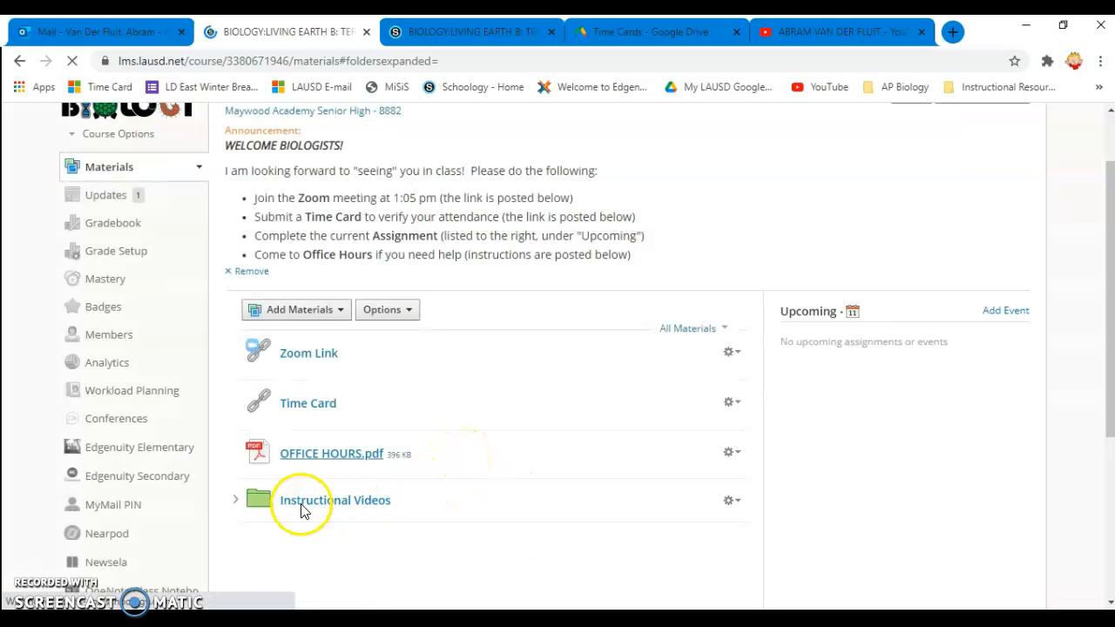
Create a red folder titled Week 1 (1/11-15) in the course materials
{"action": "left_click", "coordinate": [321, 310]}
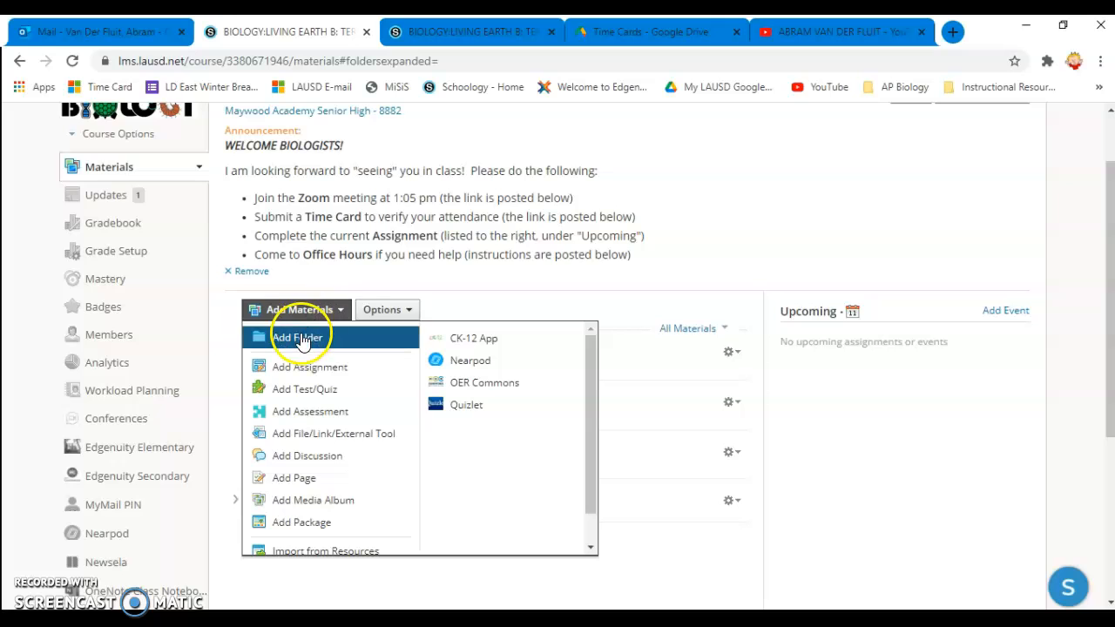
{"action": "left_click", "coordinate": [294, 336]}
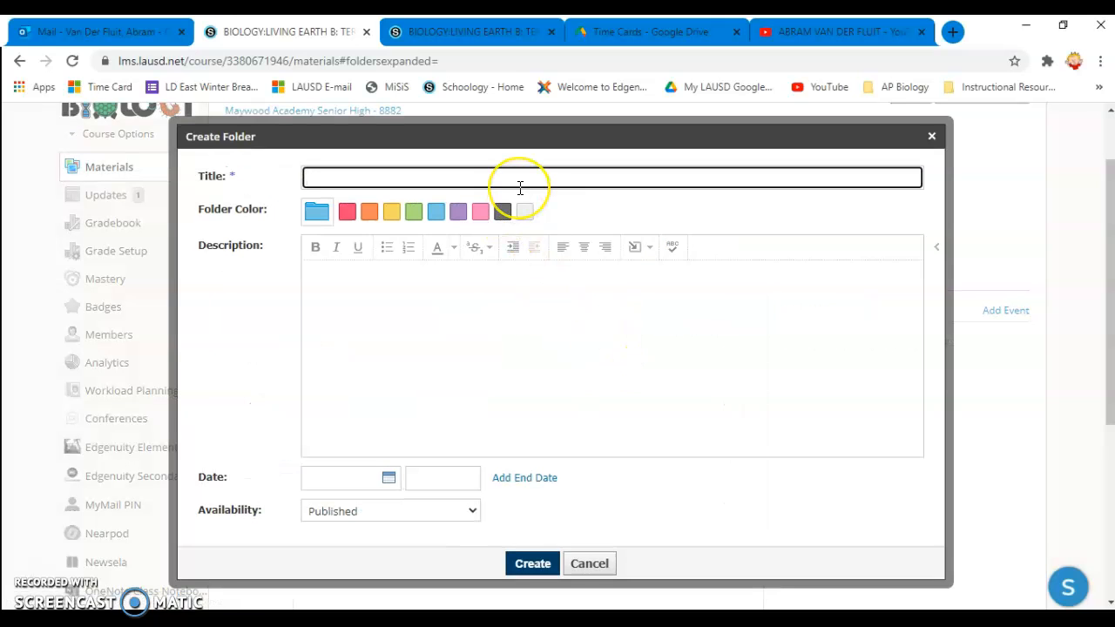
{"action": "type", "text": "Week 1 (1/11"}
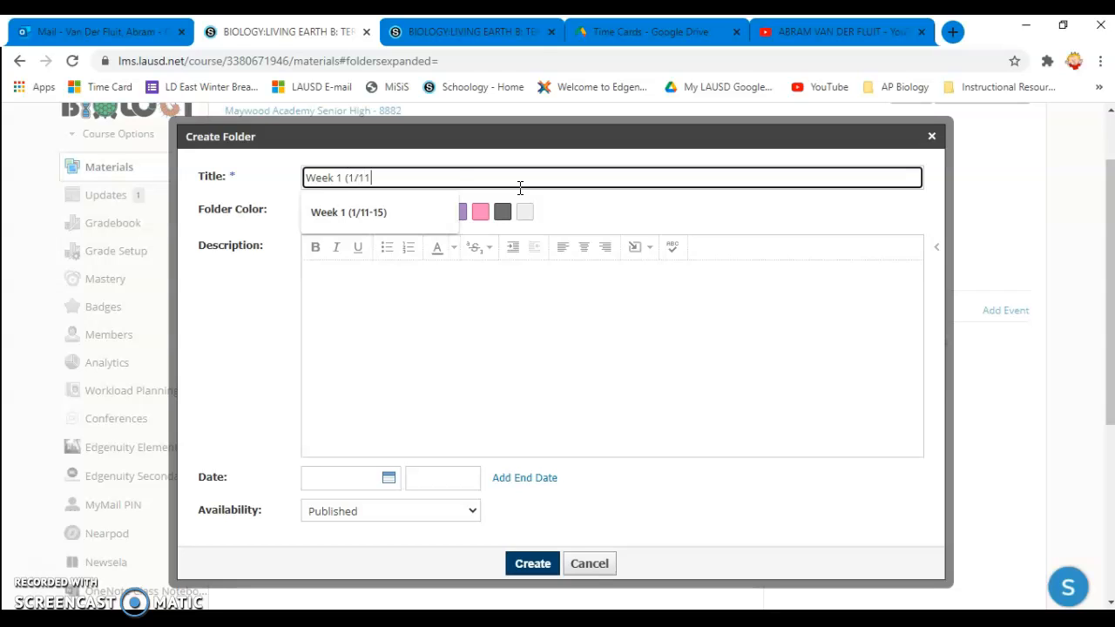
{"action": "type", "text": "-15)"}
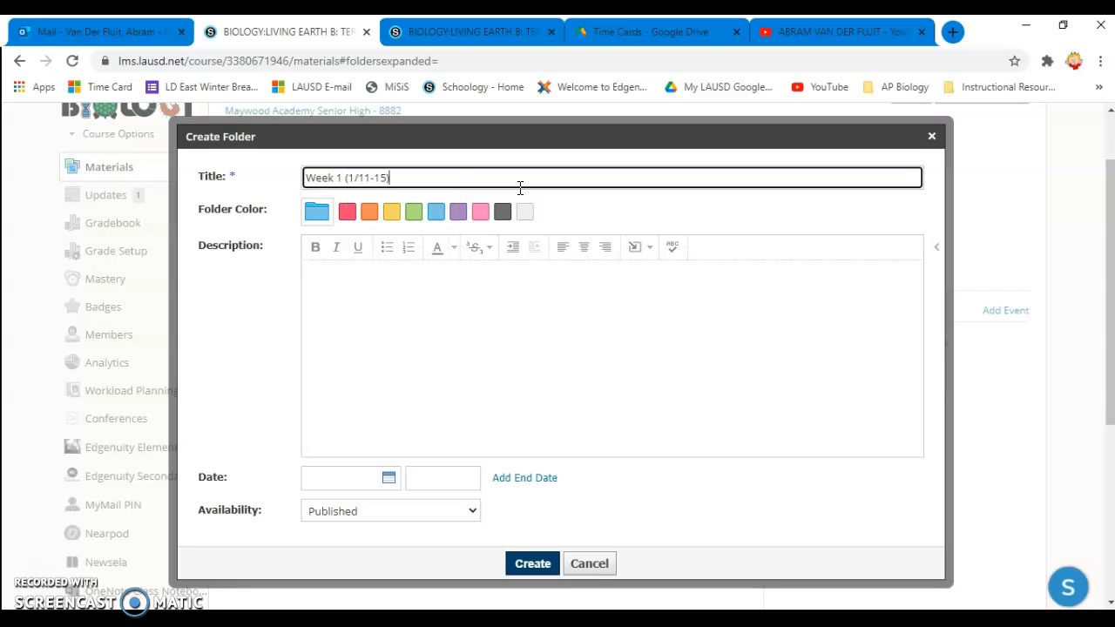
{"action": "left_click", "coordinate": [346, 212]}
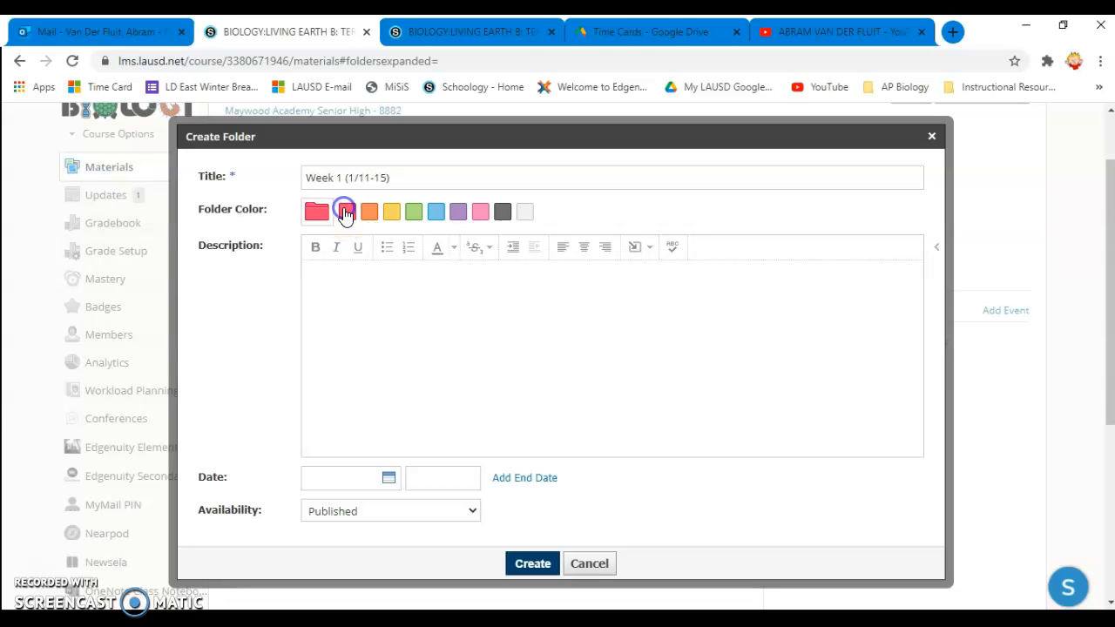
{"action": "left_click", "coordinate": [539, 564]}
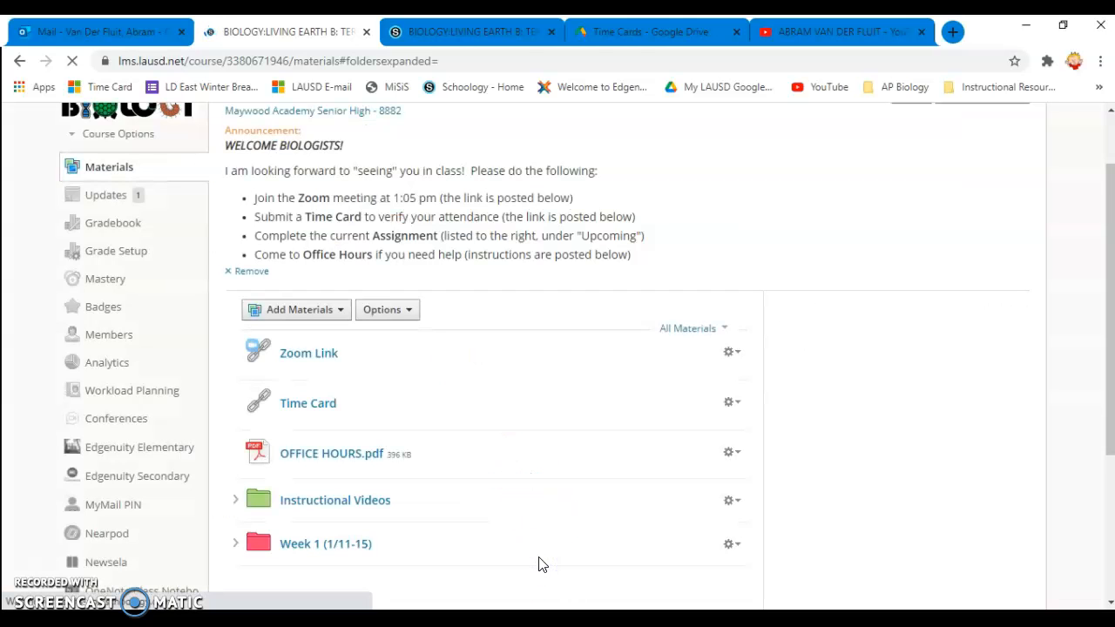
Open the Week 1 (1/11-15) folder and start adding a new assignment in it
{"action": "scroll", "coordinate": [372, 468], "scroll_direction": "down", "scroll_amount": 1}
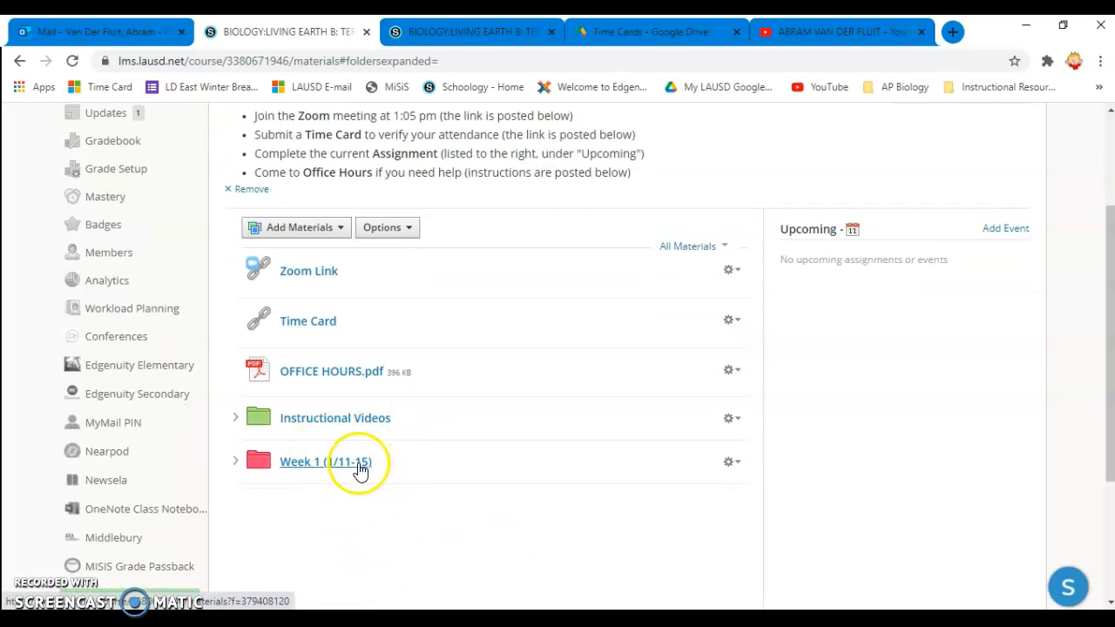
{"action": "left_click", "coordinate": [339, 462]}
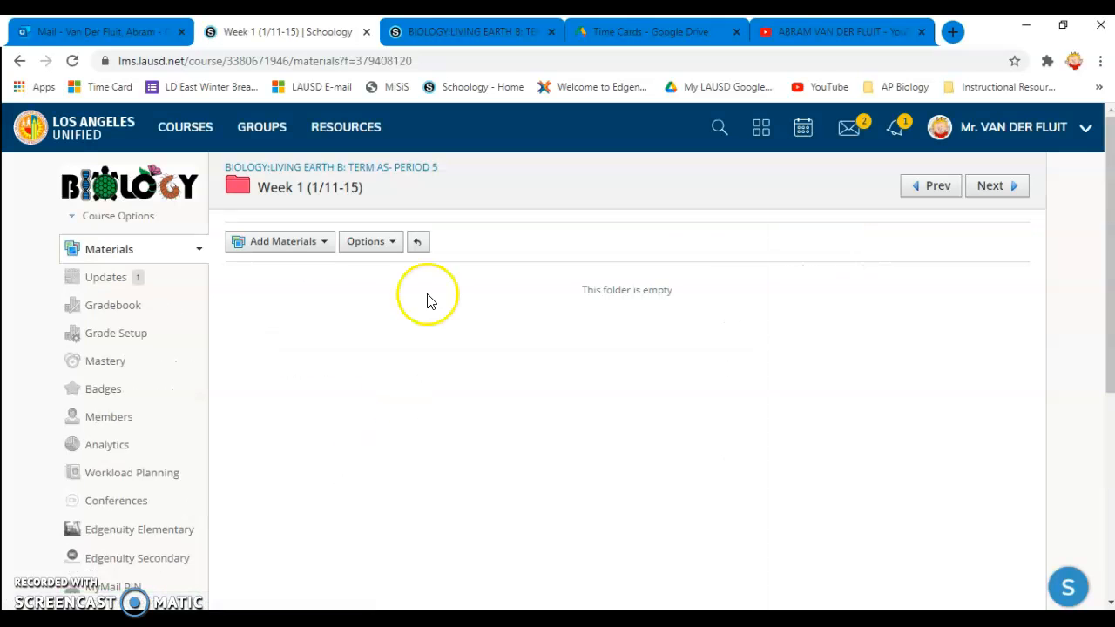
{"action": "left_click", "coordinate": [306, 245]}
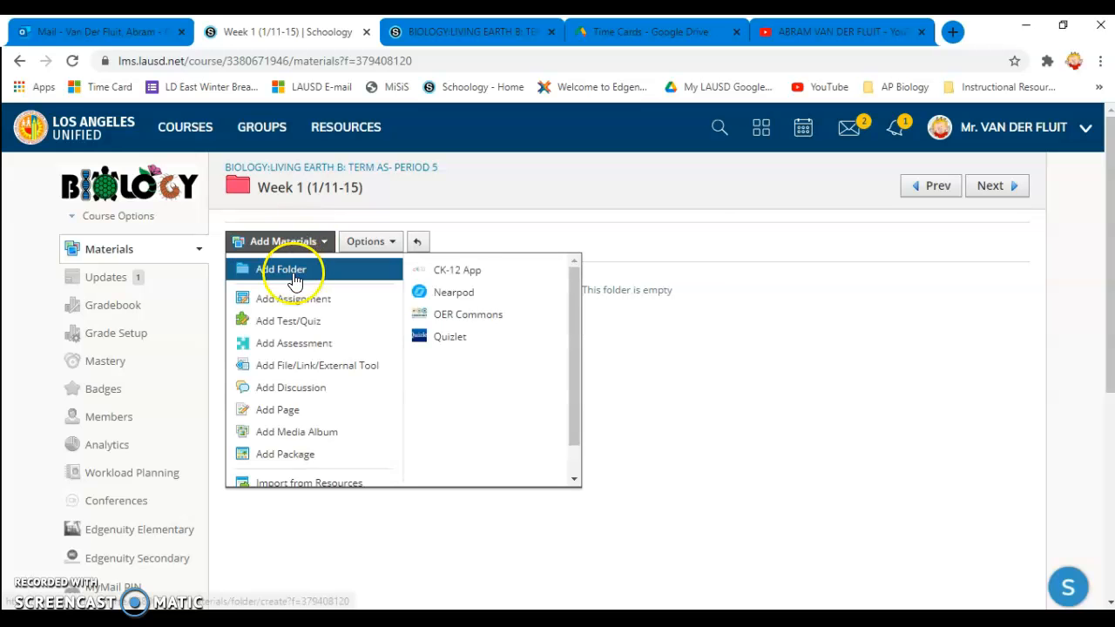
{"action": "left_click", "coordinate": [294, 297]}
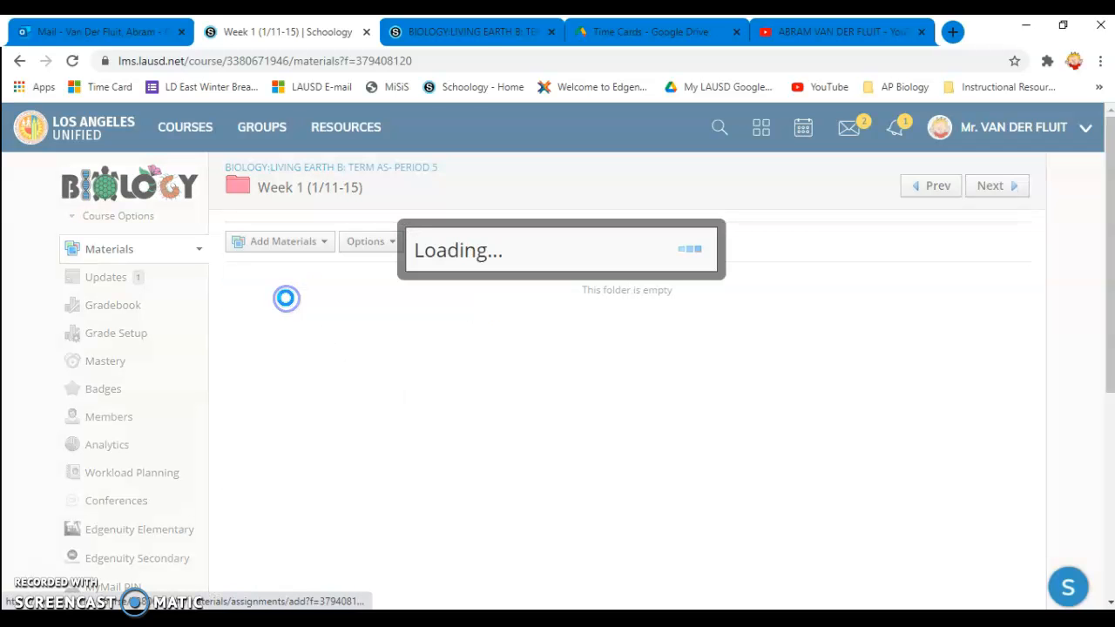
Open the Day 1: What's Expected? assignment in the Period 1 course and copy its six numbered instructions
{"action": "left_click", "coordinate": [470, 35]}
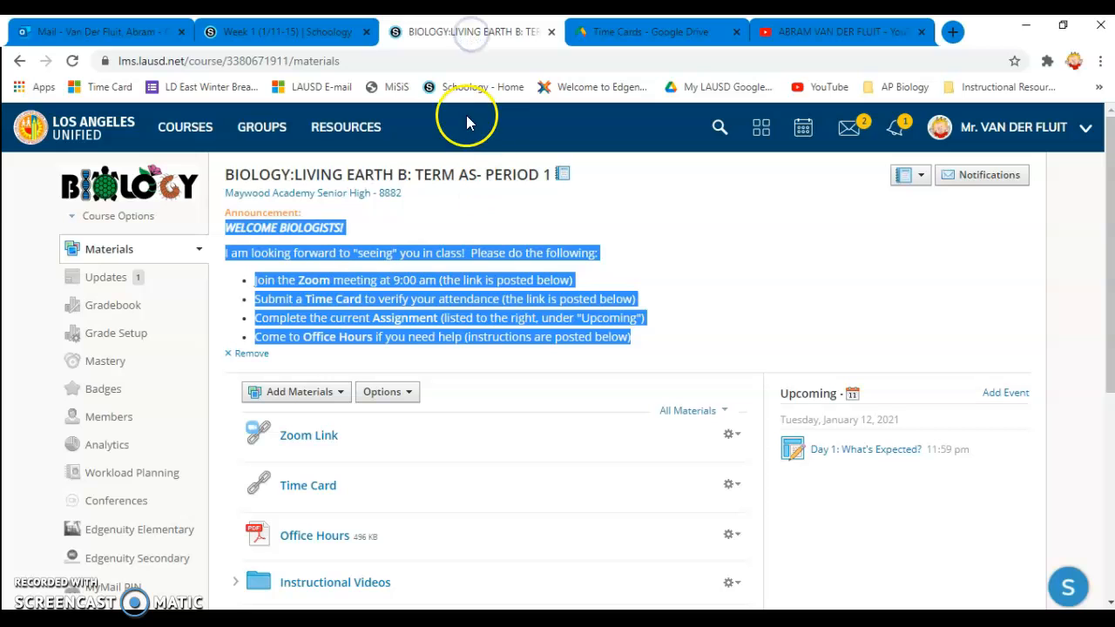
{"action": "scroll", "coordinate": [627, 418], "scroll_direction": "down", "scroll_amount": 1}
{"action": "left_click", "coordinate": [894, 370]}
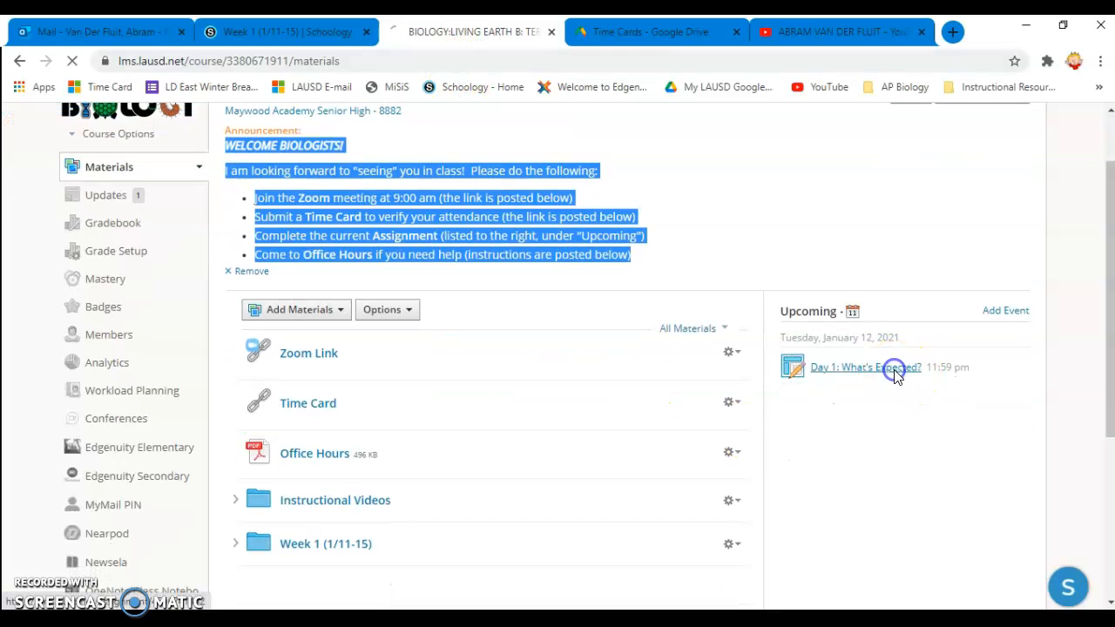
{"action": "left_click_drag", "start_coordinate": [646, 405], "coordinate": [245, 294]}
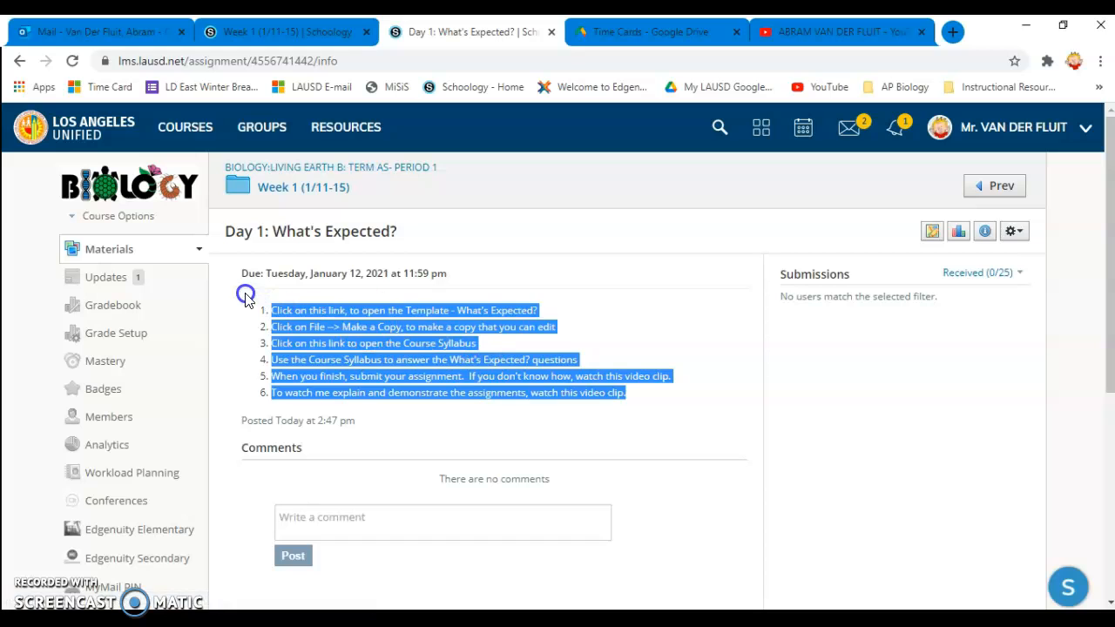
{"action": "right_click", "coordinate": [338, 350]}
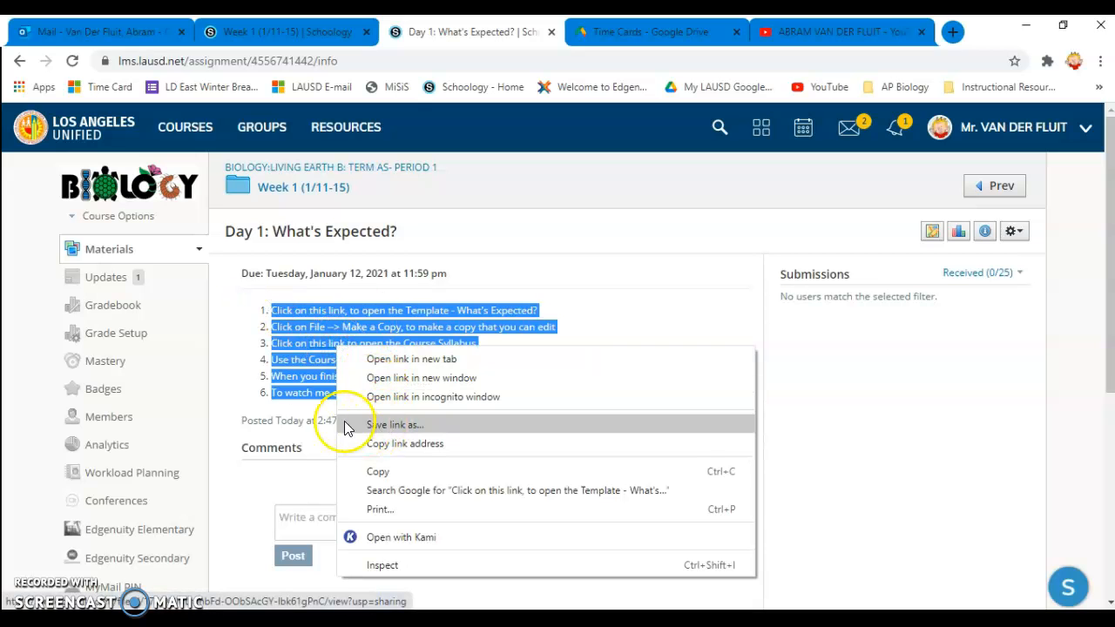
{"action": "left_click", "coordinate": [370, 471]}
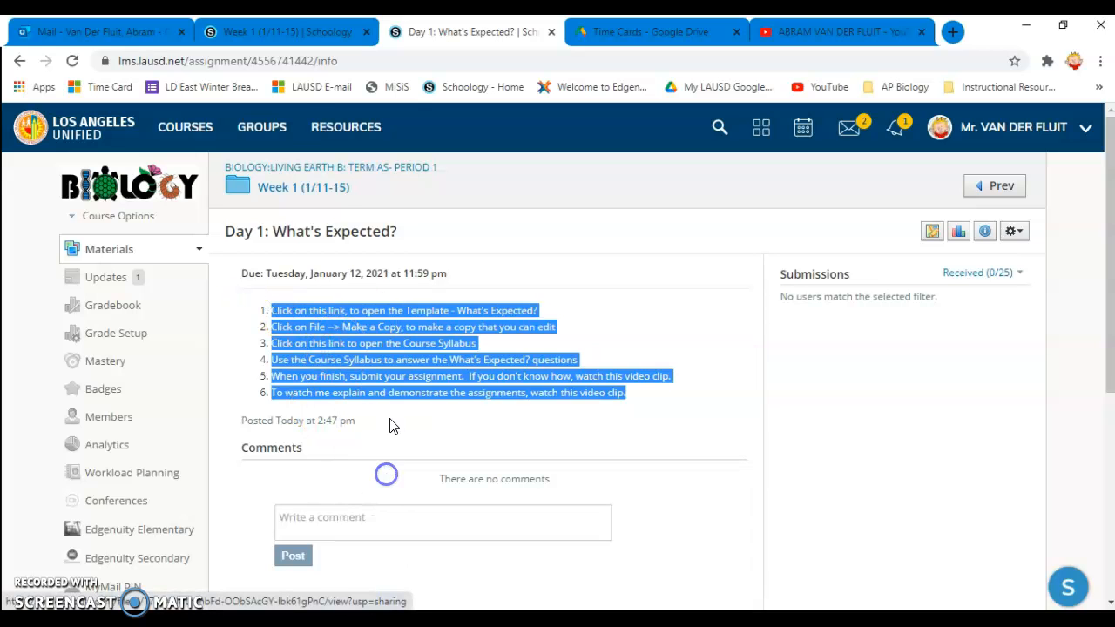
Return to the new Period 5 assignment, paste the instructions as its description and name it Day 1: What's Expected?
{"action": "left_click", "coordinate": [273, 30]}
{"action": "left_click", "coordinate": [371, 238]}
{"action": "key", "text": "ctrl+v"}
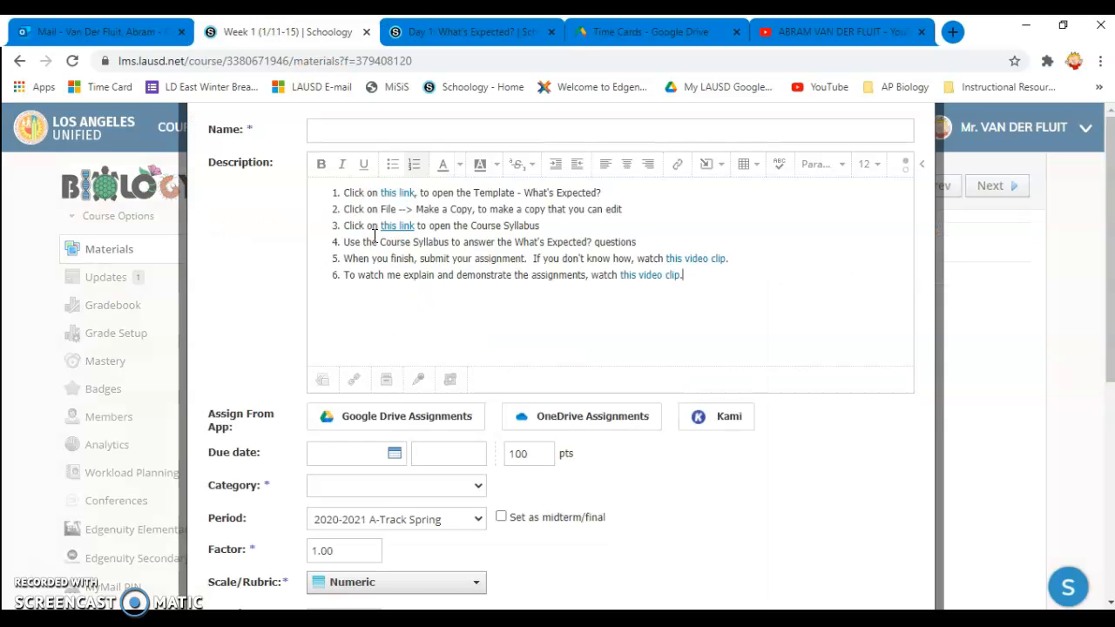
{"action": "left_click", "coordinate": [367, 132]}
{"action": "type", "text": "Day 1:"}
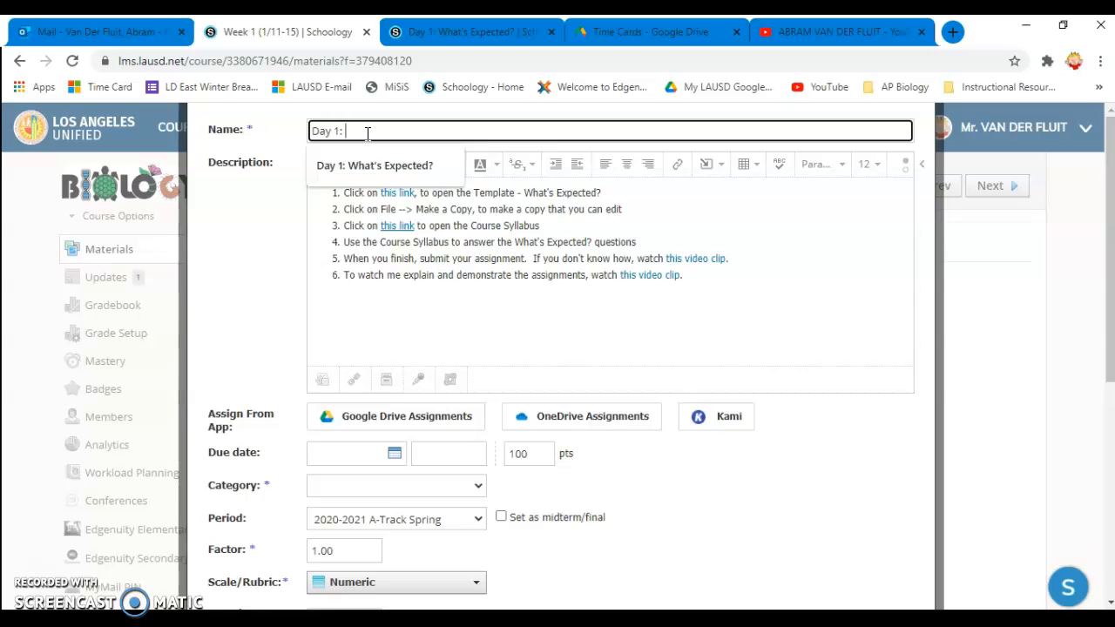
{"action": "type", "text": " What's Expected?"}
{"action": "left_click", "coordinate": [532, 293]}
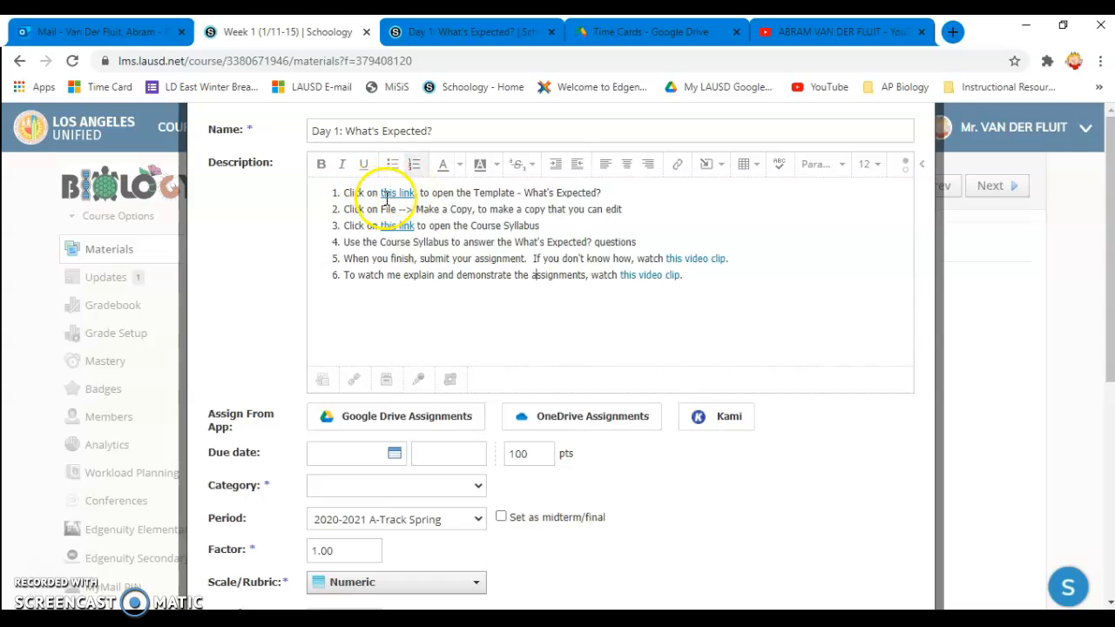
Set the new assignment's due date to 1/12/21 and its value to 25 points
{"action": "left_click", "coordinate": [683, 170]}
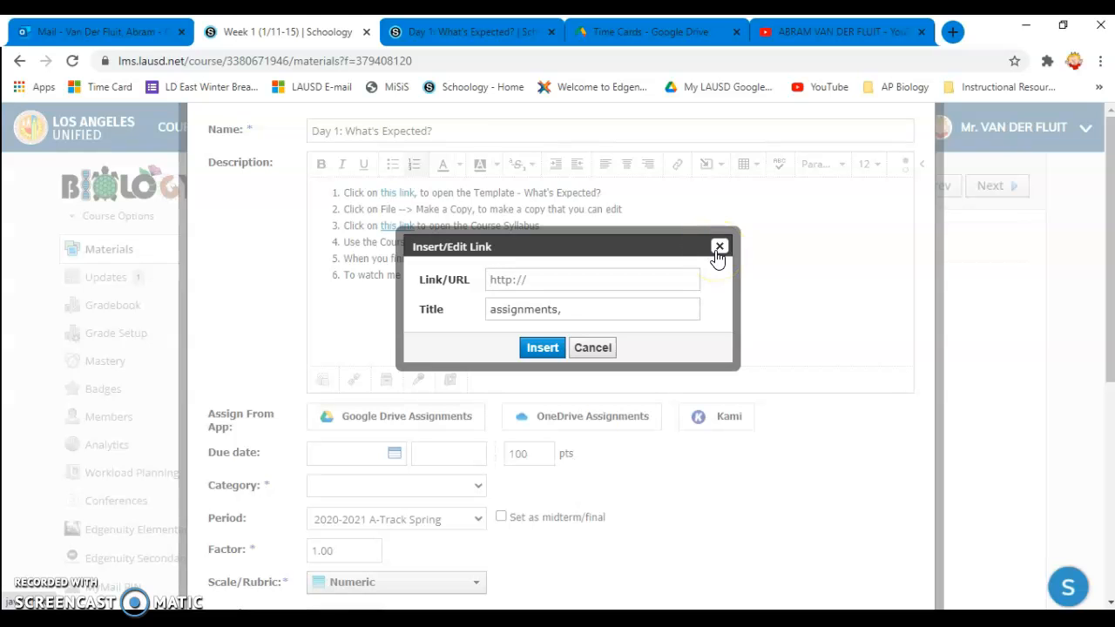
{"action": "left_click", "coordinate": [718, 248]}
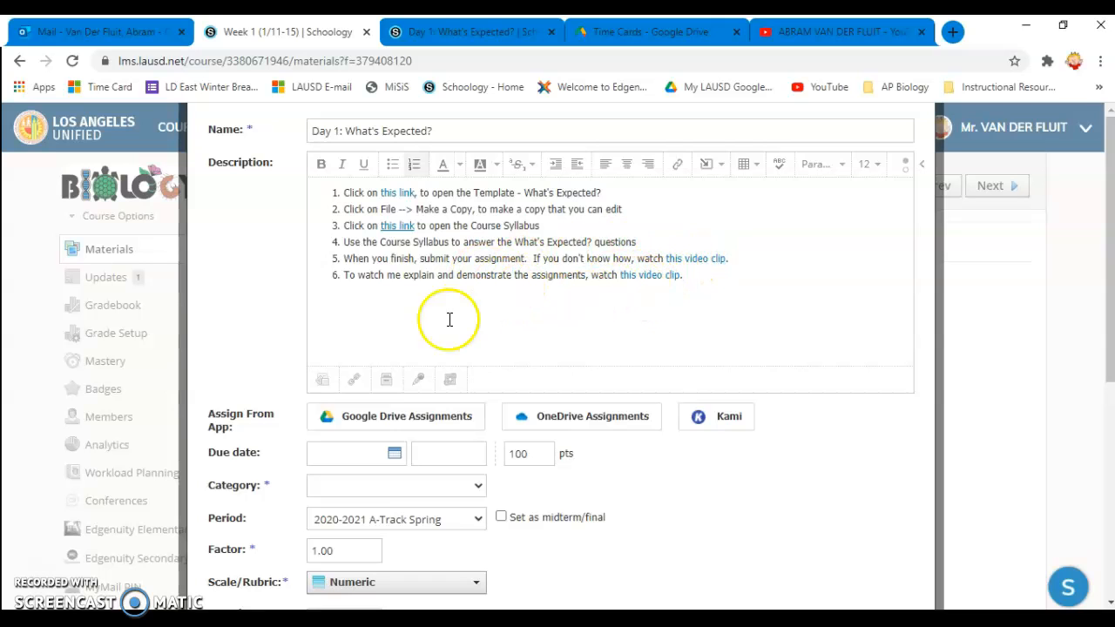
{"action": "left_click", "coordinate": [393, 455]}
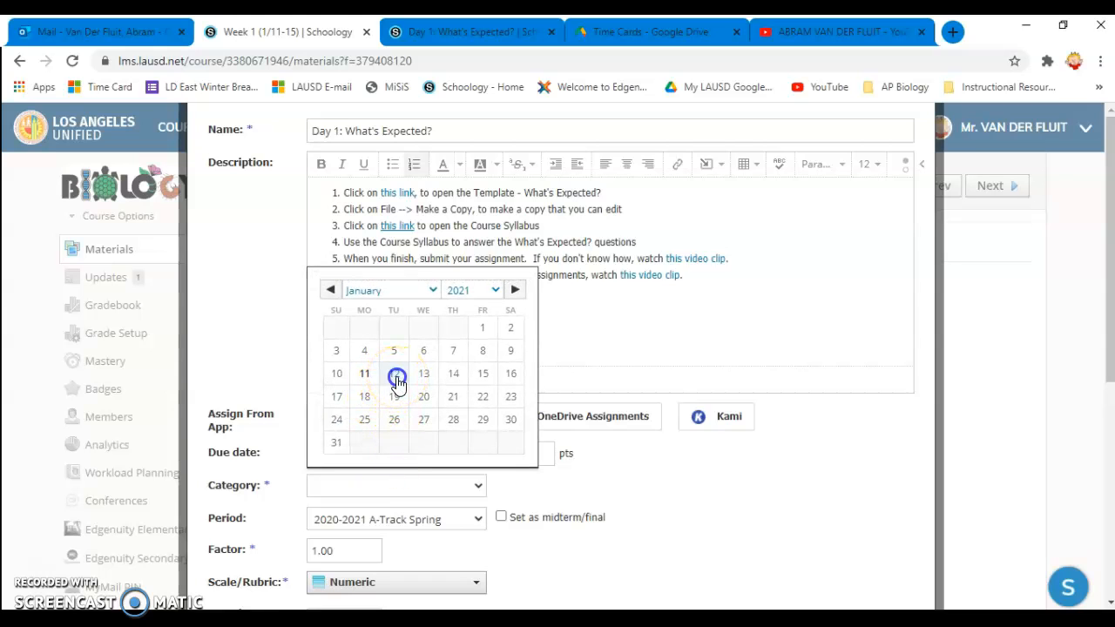
{"action": "left_click", "coordinate": [397, 377]}
{"action": "left_click_drag", "start_coordinate": [546, 453], "coordinate": [481, 457]}
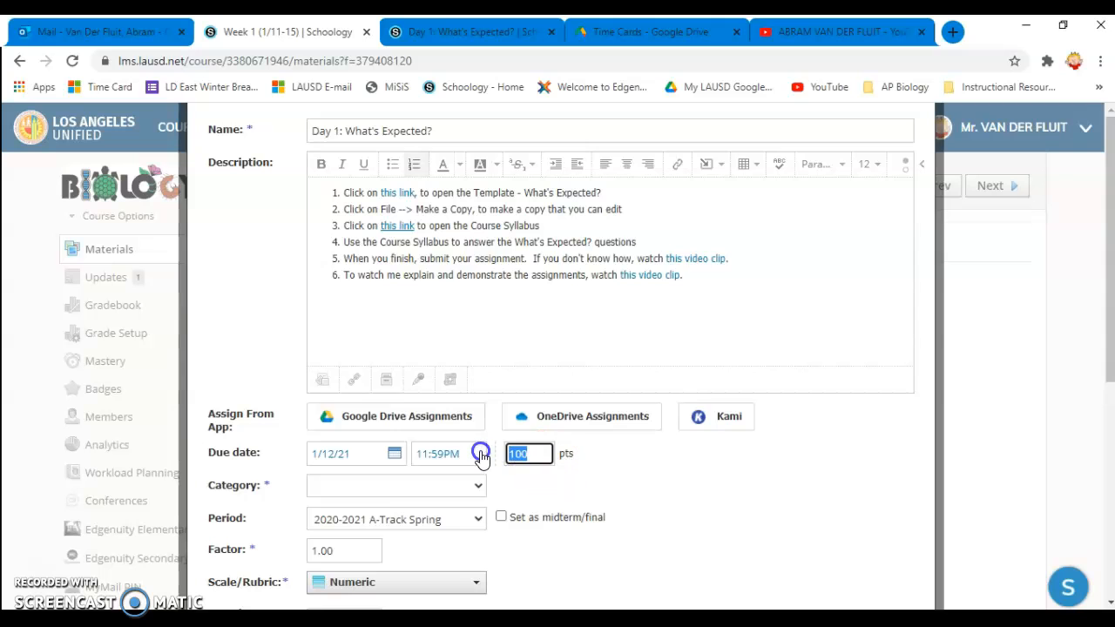
{"action": "type", "text": "25"}
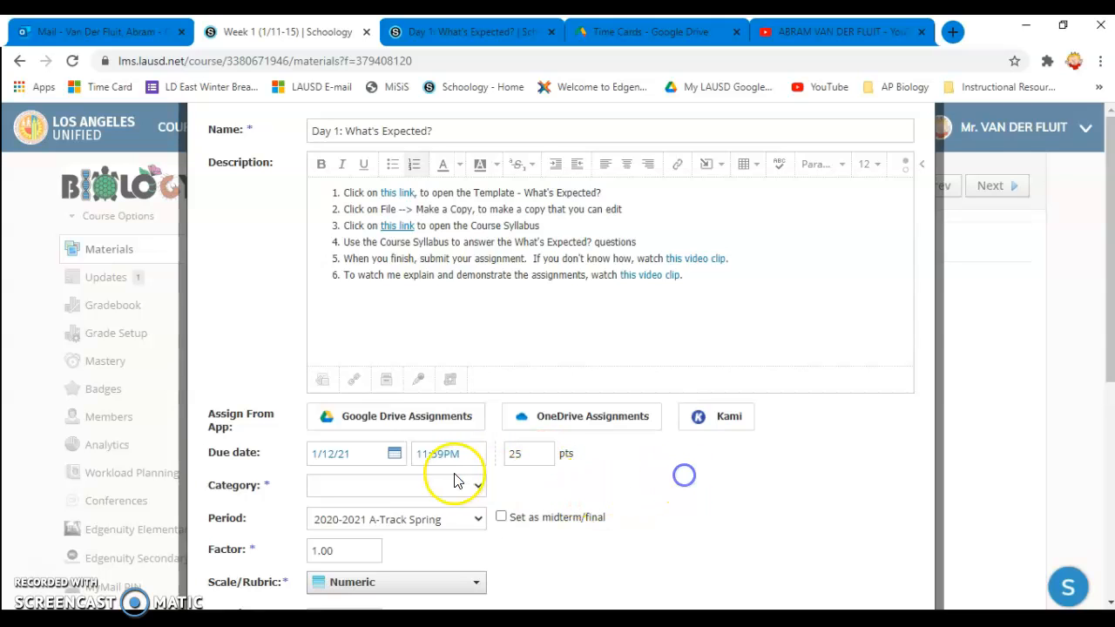
Create the assignment under a new grading category named Assignments and return to the course's main materials page
{"action": "left_click", "coordinate": [446, 484]}
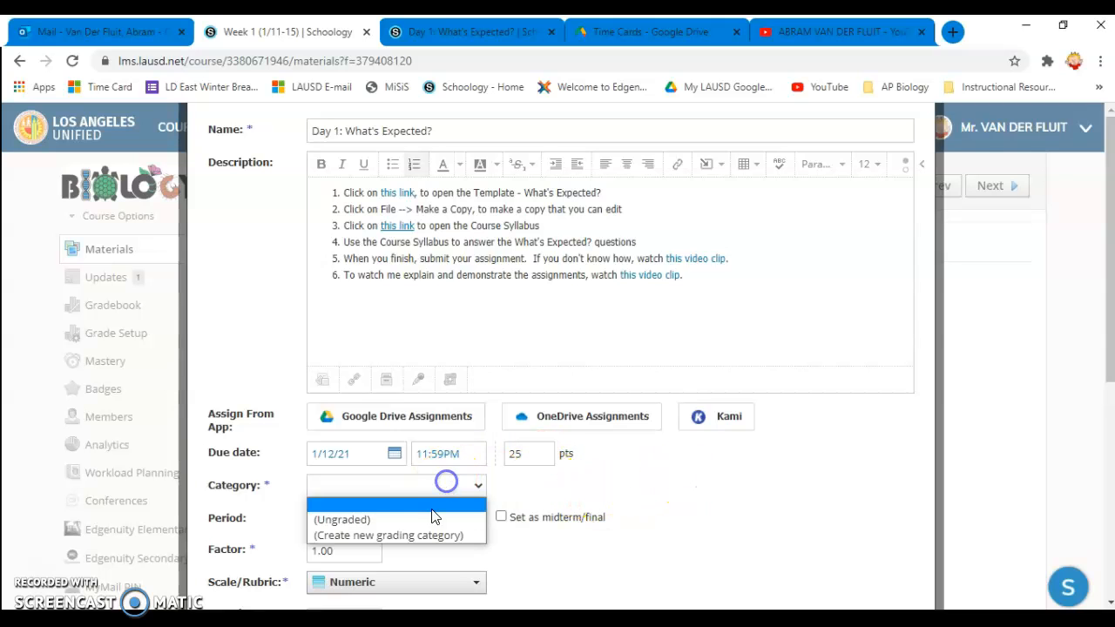
{"action": "left_click", "coordinate": [377, 535]}
{"action": "left_click", "coordinate": [371, 493]}
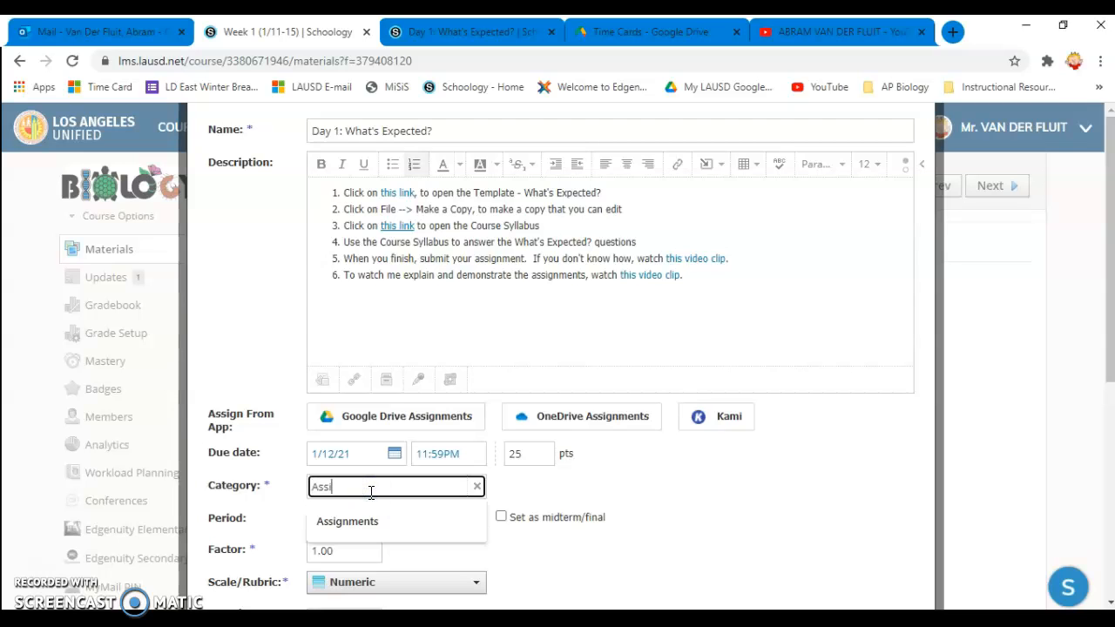
{"action": "left_click", "coordinate": [348, 521]}
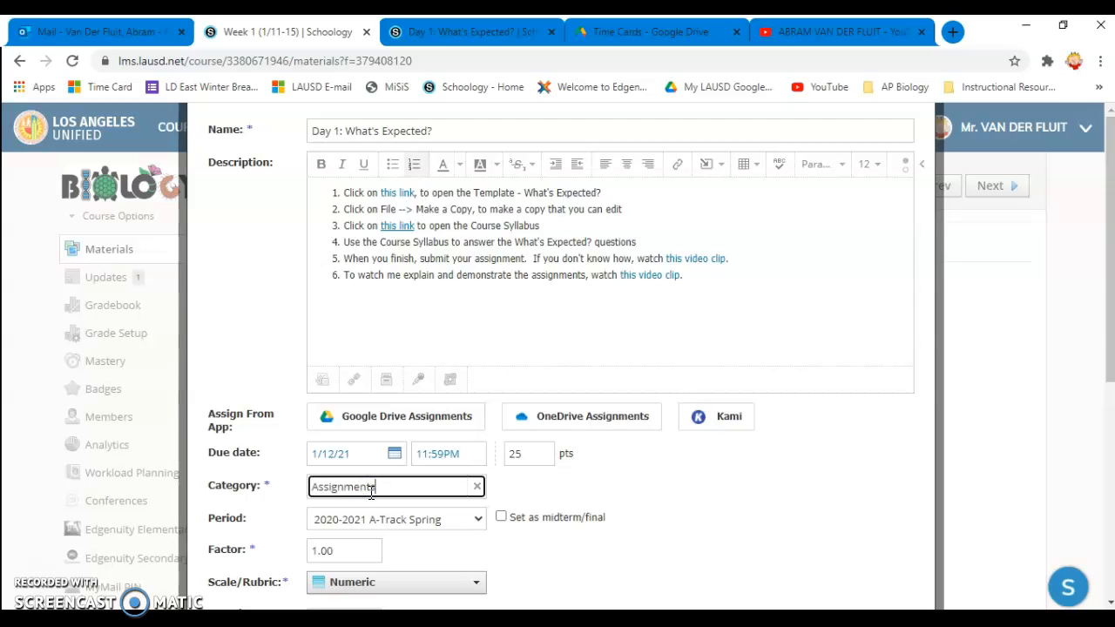
{"action": "scroll", "coordinate": [644, 533], "scroll_direction": "down", "scroll_amount": 3}
{"action": "left_click", "coordinate": [531, 456]}
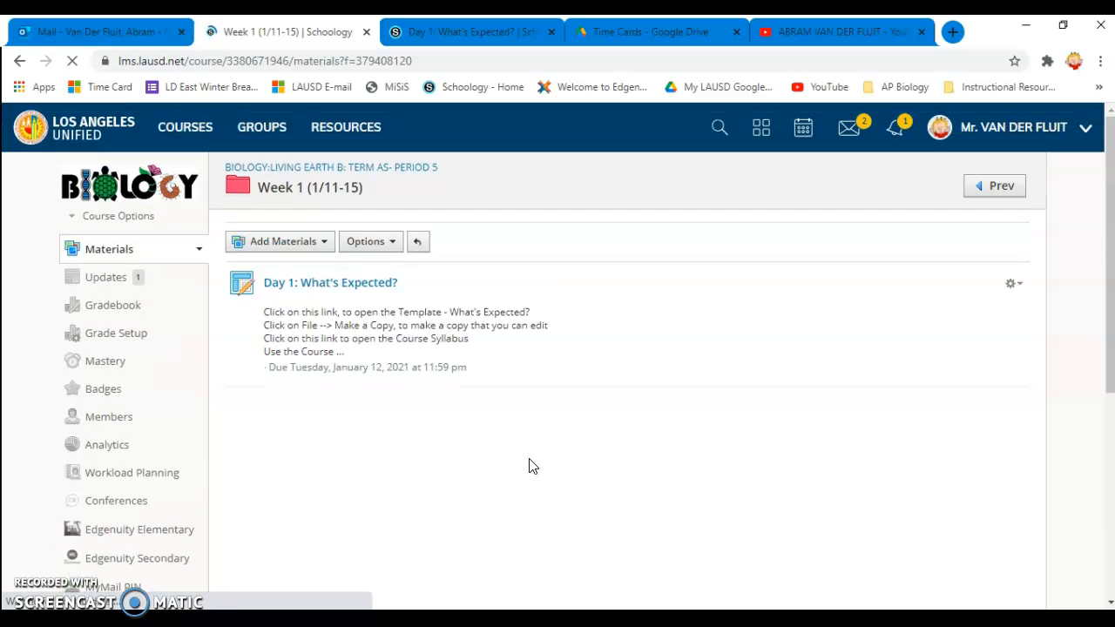
{"action": "left_click", "coordinate": [106, 253]}
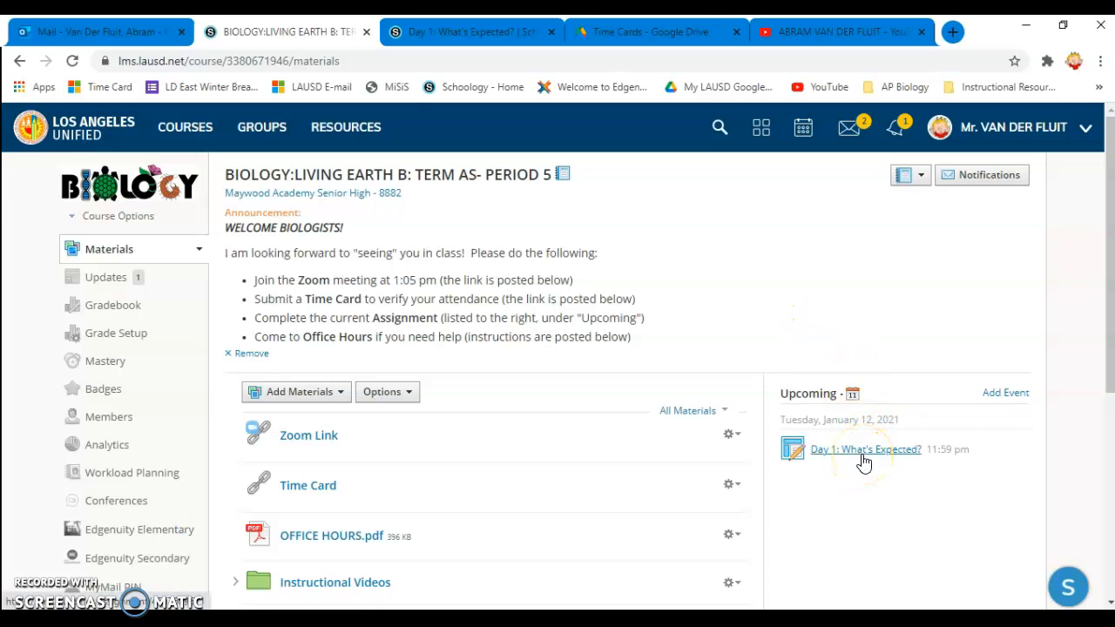
{"action": "scroll", "coordinate": [863, 464], "scroll_direction": "down", "scroll_amount": 1}
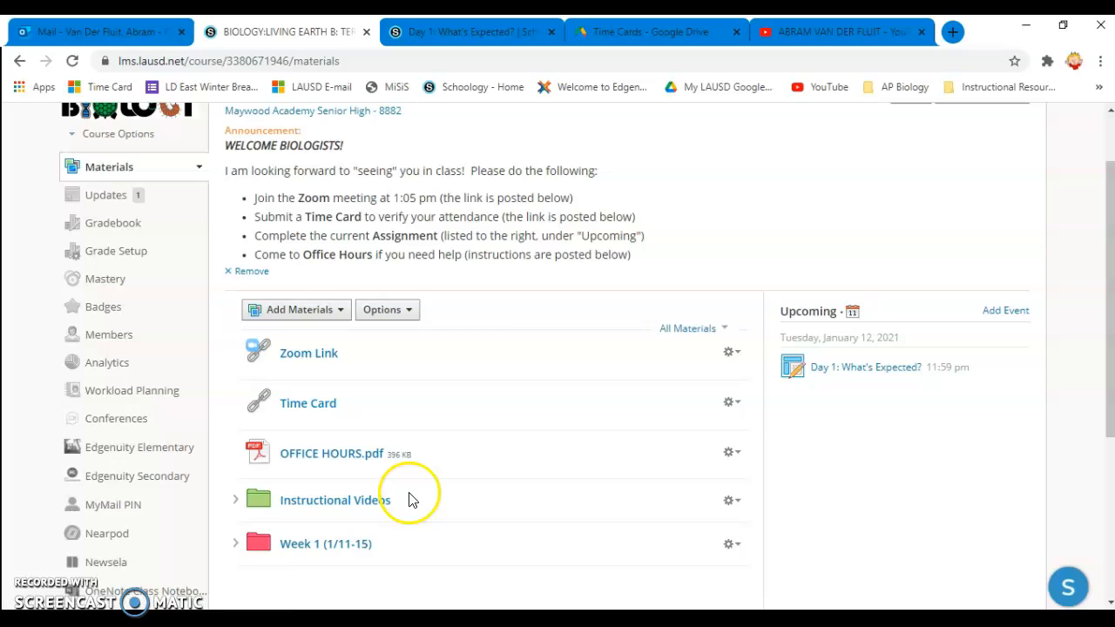
{"action": "scroll", "coordinate": [433, 485], "scroll_direction": "up", "scroll_amount": 1}
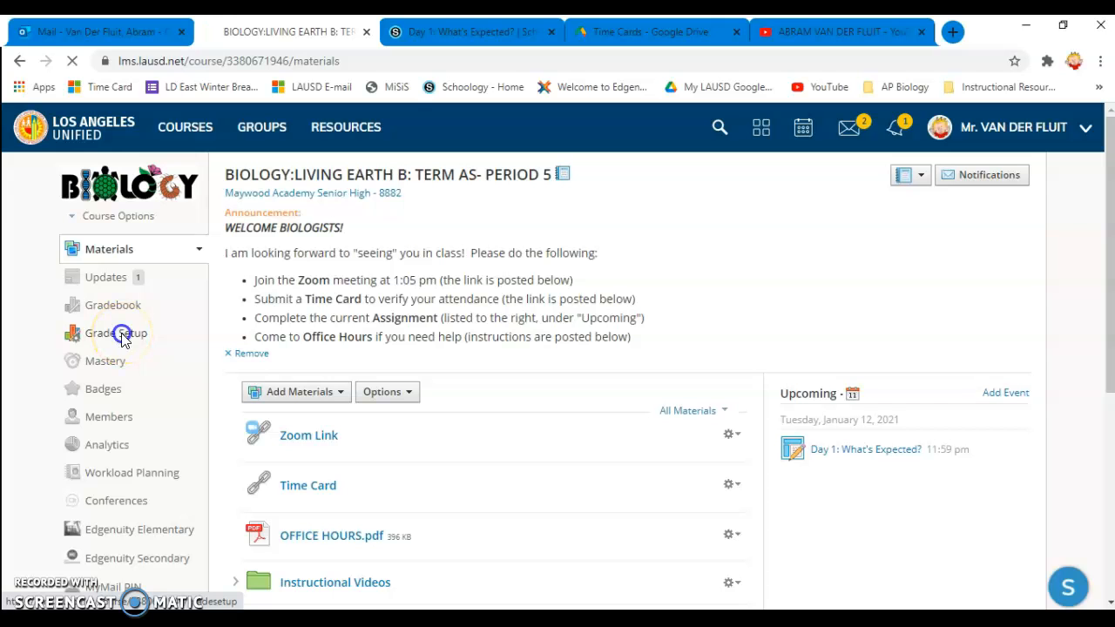
Add a grading category named Assessments in the Period 5 course's grade setup, leaving it calculated by total points
{"action": "left_click", "coordinate": [121, 338]}
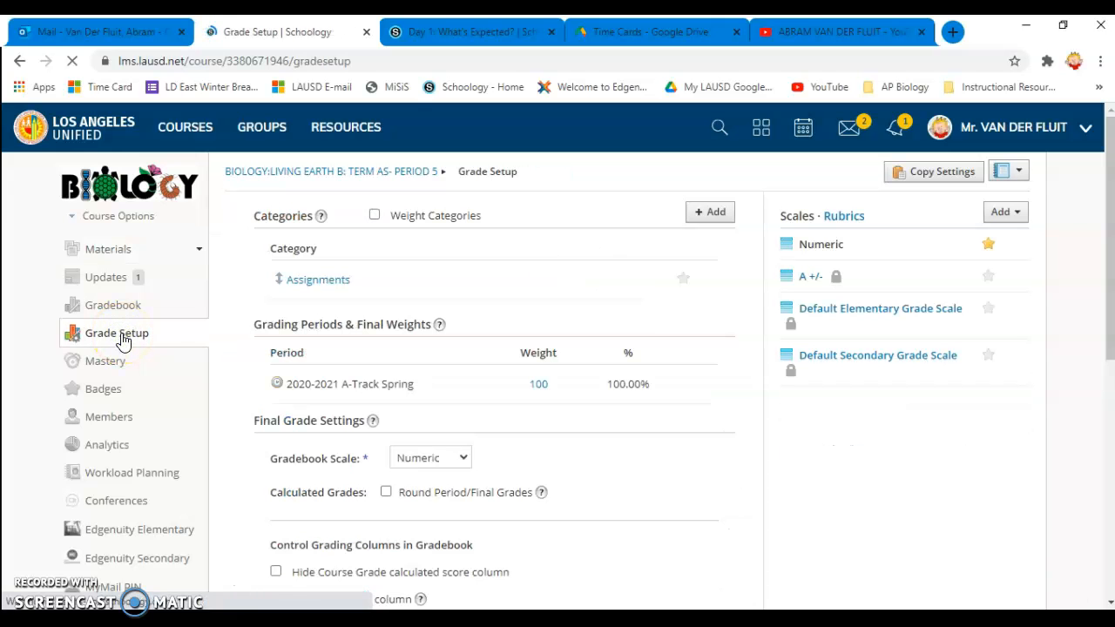
{"action": "left_click", "coordinate": [374, 215]}
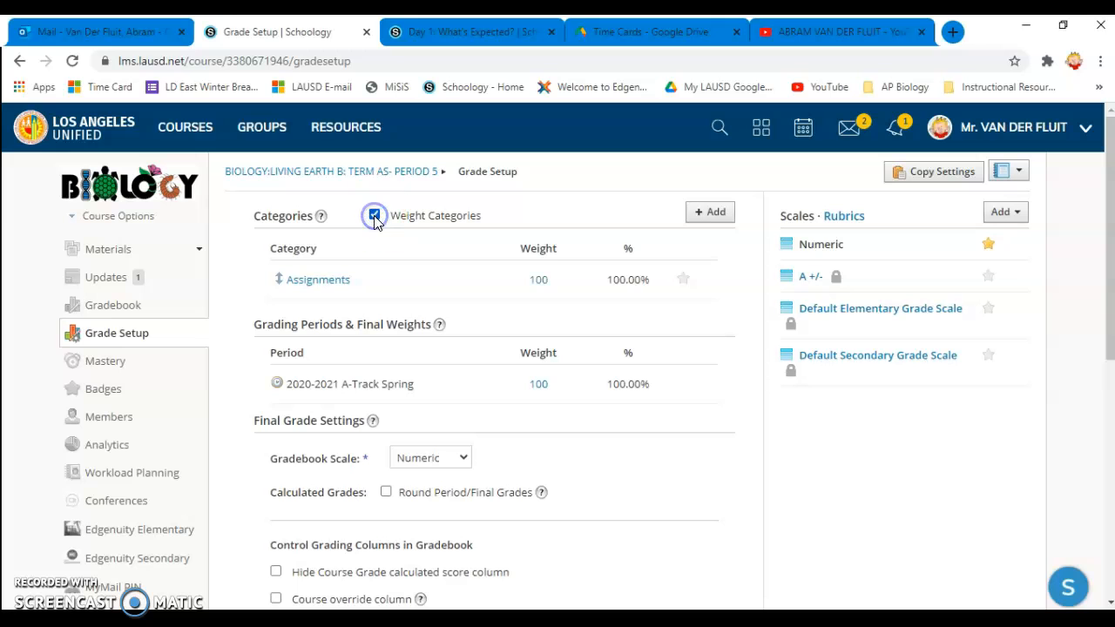
{"action": "left_click", "coordinate": [712, 213]}
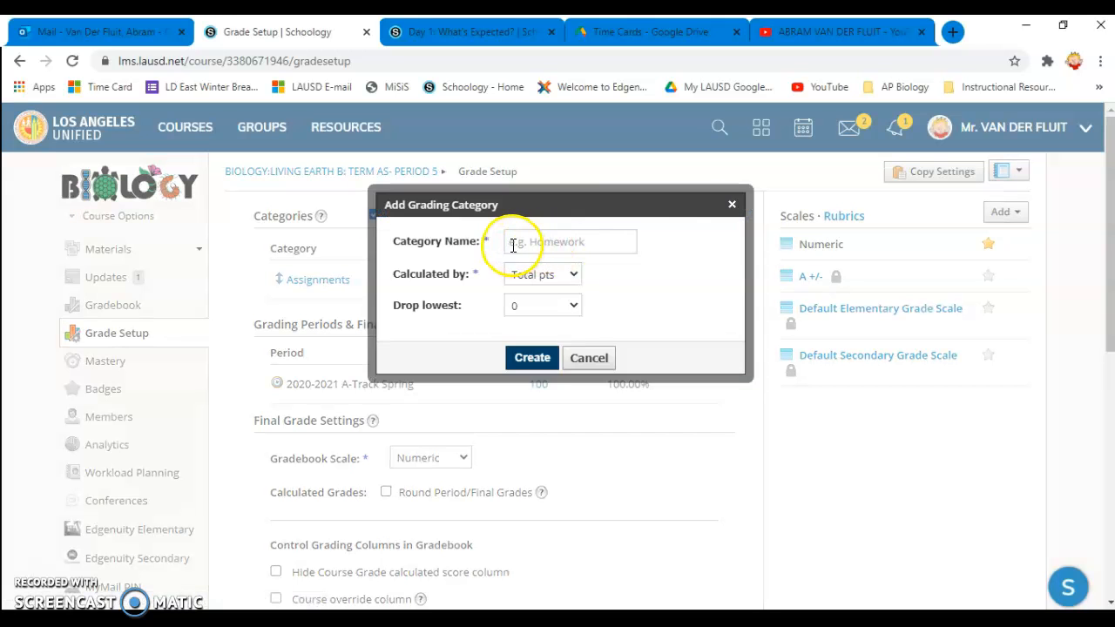
{"action": "left_click", "coordinate": [511, 243]}
{"action": "type", "text": "Assessments"}
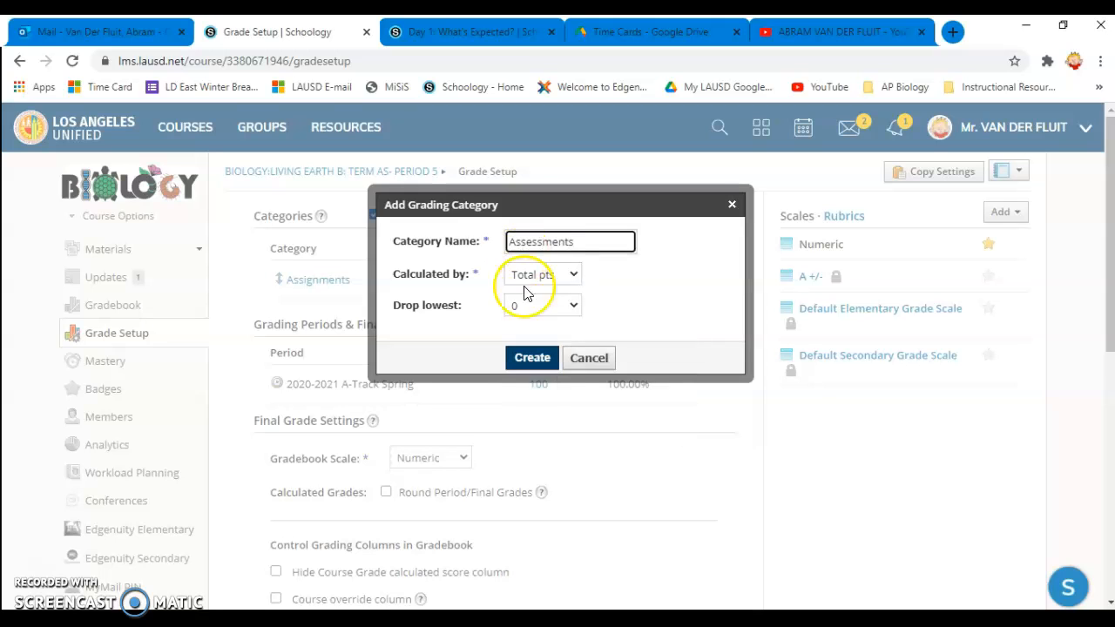
{"action": "left_click", "coordinate": [530, 358]}
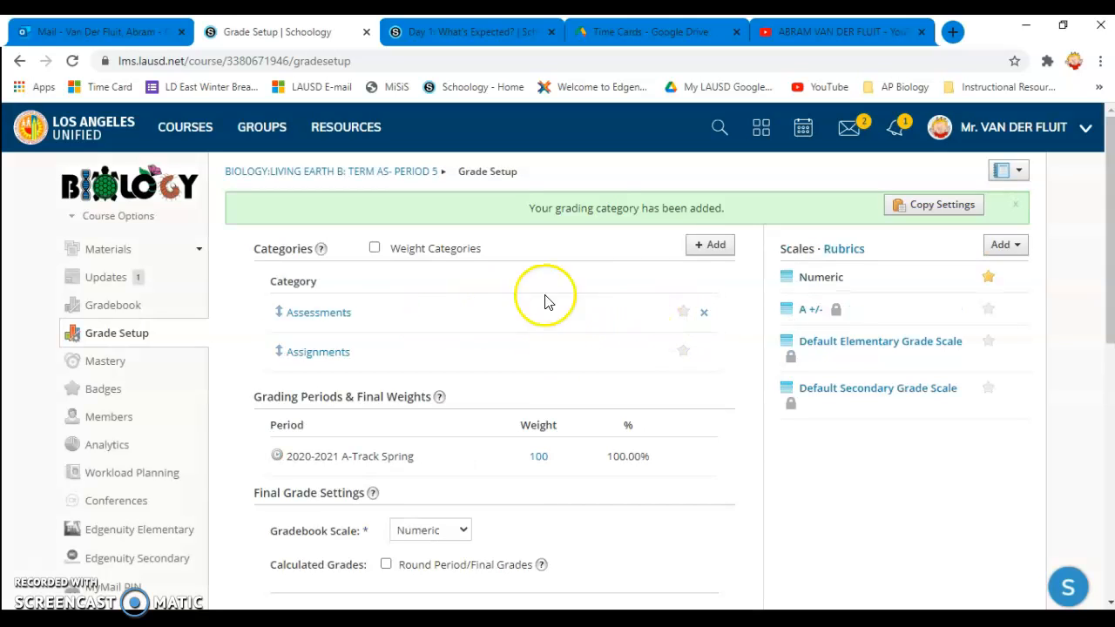
Enable category weighting and set the weights to 60 for Assessments and 40 for Assignments
{"action": "left_click", "coordinate": [375, 248]}
{"action": "left_click", "coordinate": [559, 313]}
{"action": "left_click_drag", "start_coordinate": [556, 314], "coordinate": [480, 301]}
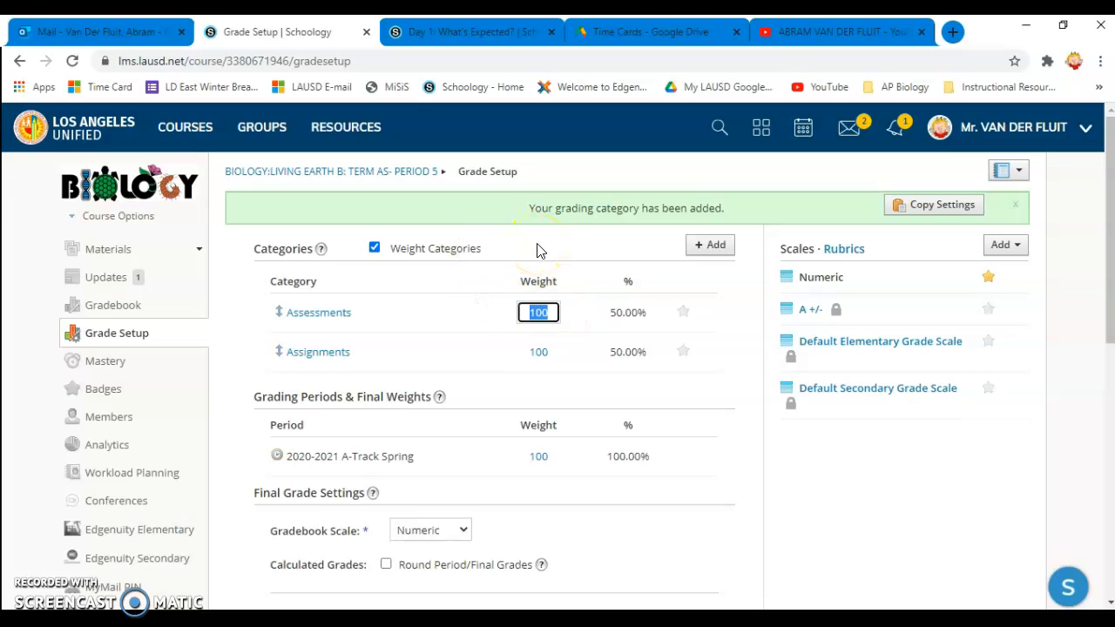
{"action": "type", "text": "60"}
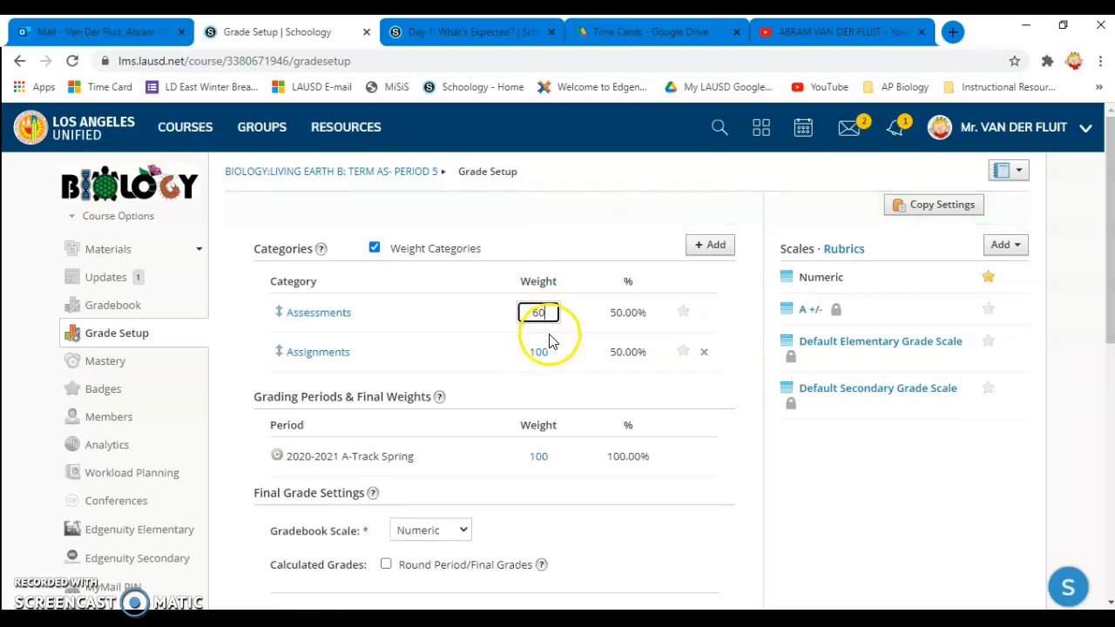
{"action": "left_click", "coordinate": [548, 319]}
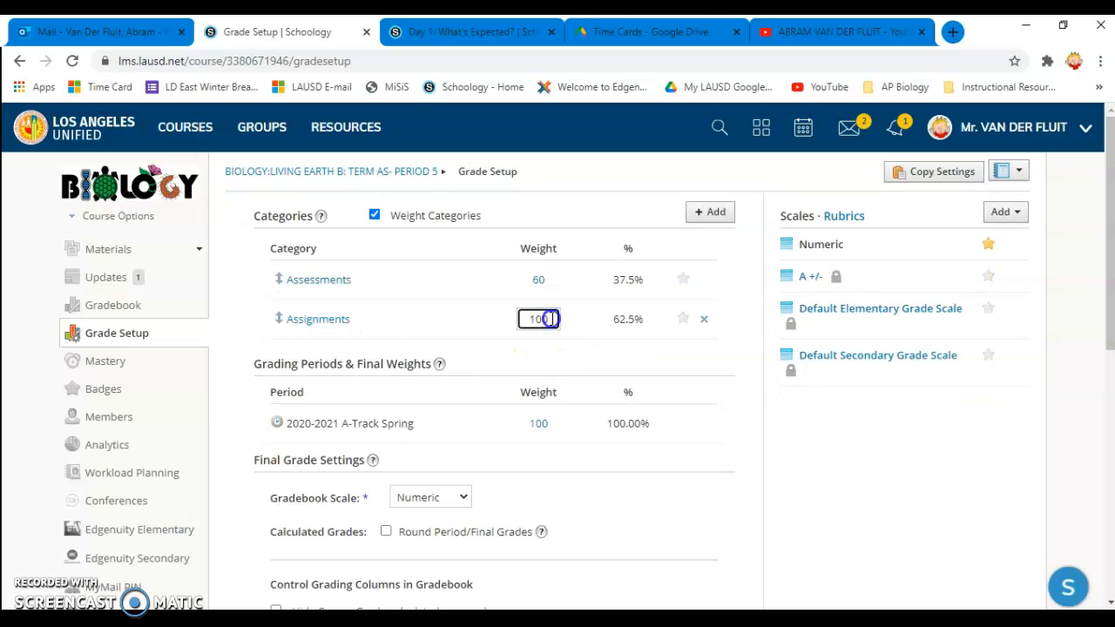
{"action": "type", "text": "40"}
{"action": "left_click", "coordinate": [685, 366]}
Set the gradebook scale to Default Secondary Grade Scale, hide the grading periods' calculated score columns, and save the changes
{"action": "scroll", "coordinate": [685, 368], "scroll_direction": "down", "scroll_amount": 1}
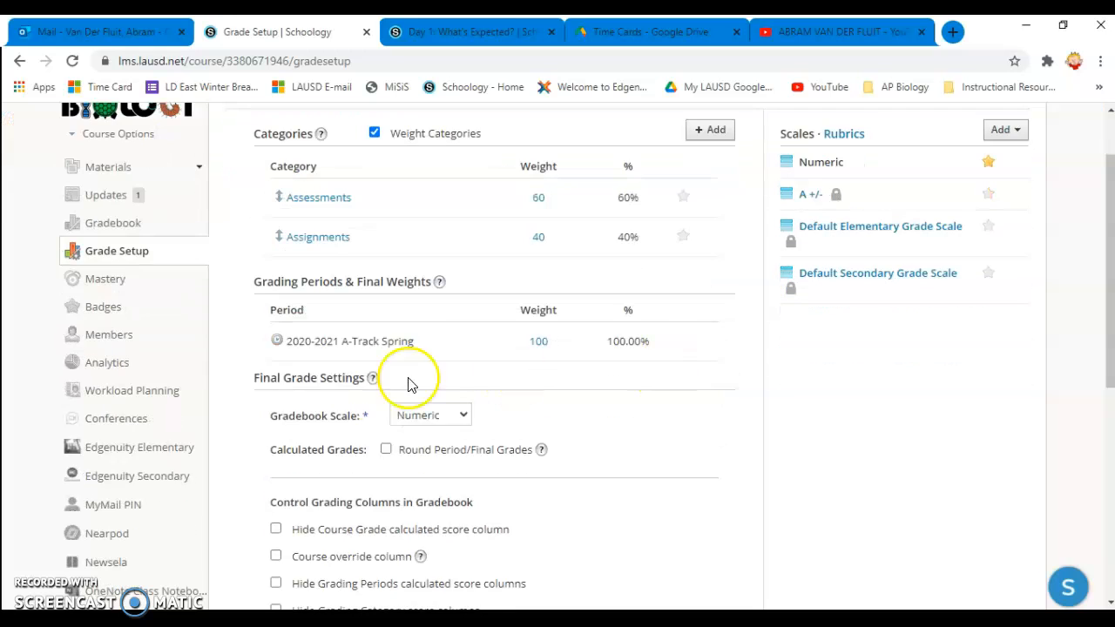
{"action": "left_click", "coordinate": [438, 416]}
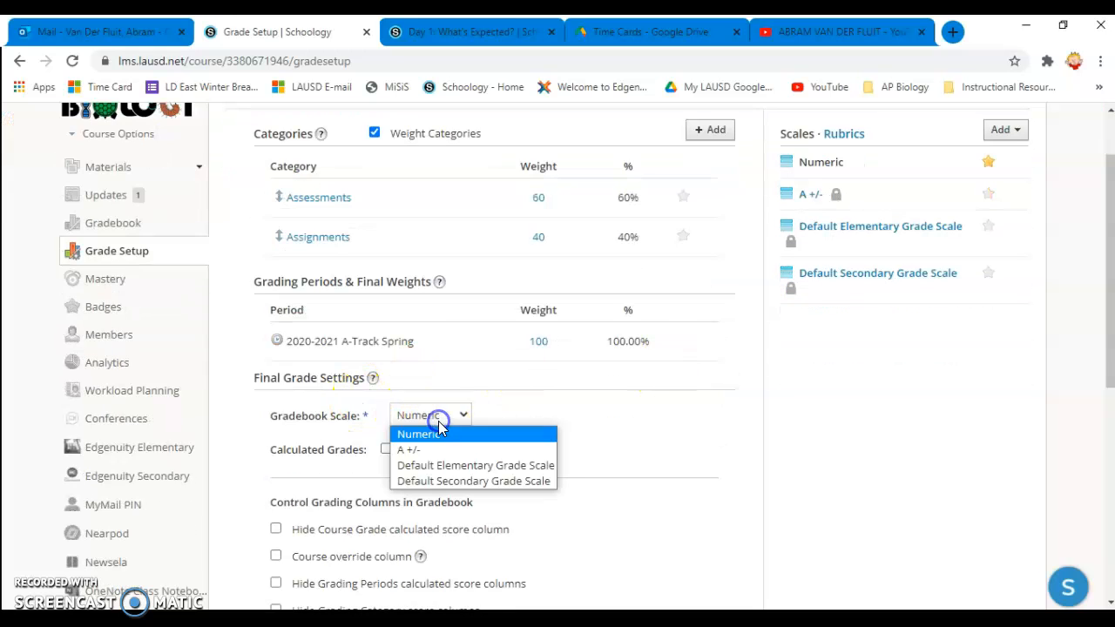
{"action": "left_click", "coordinate": [435, 482]}
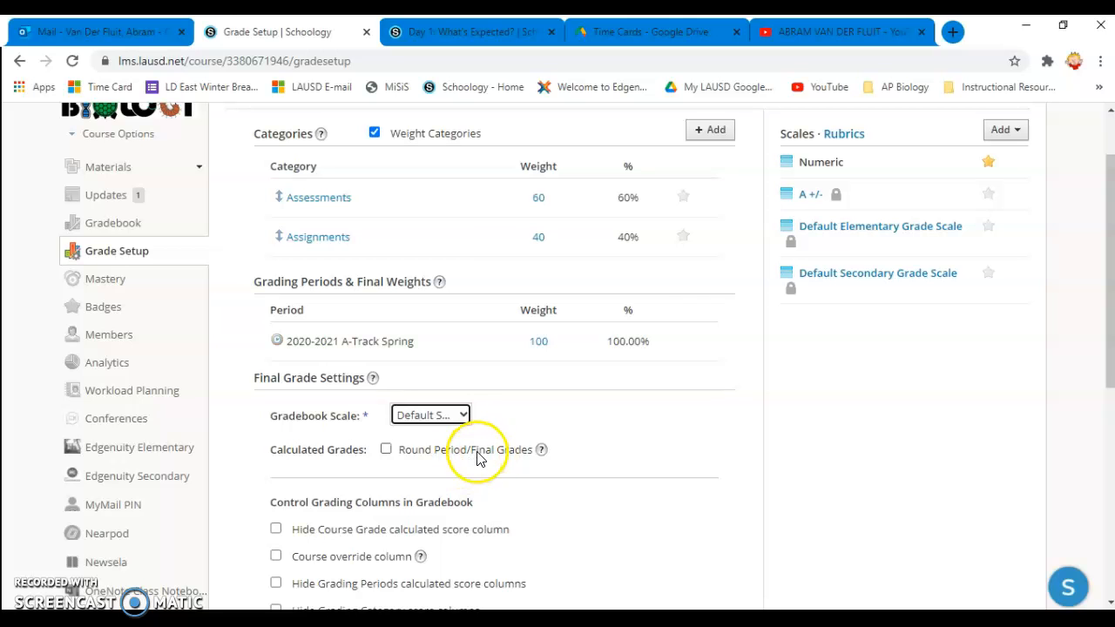
{"action": "scroll", "coordinate": [522, 449], "scroll_direction": "down", "scroll_amount": 3}
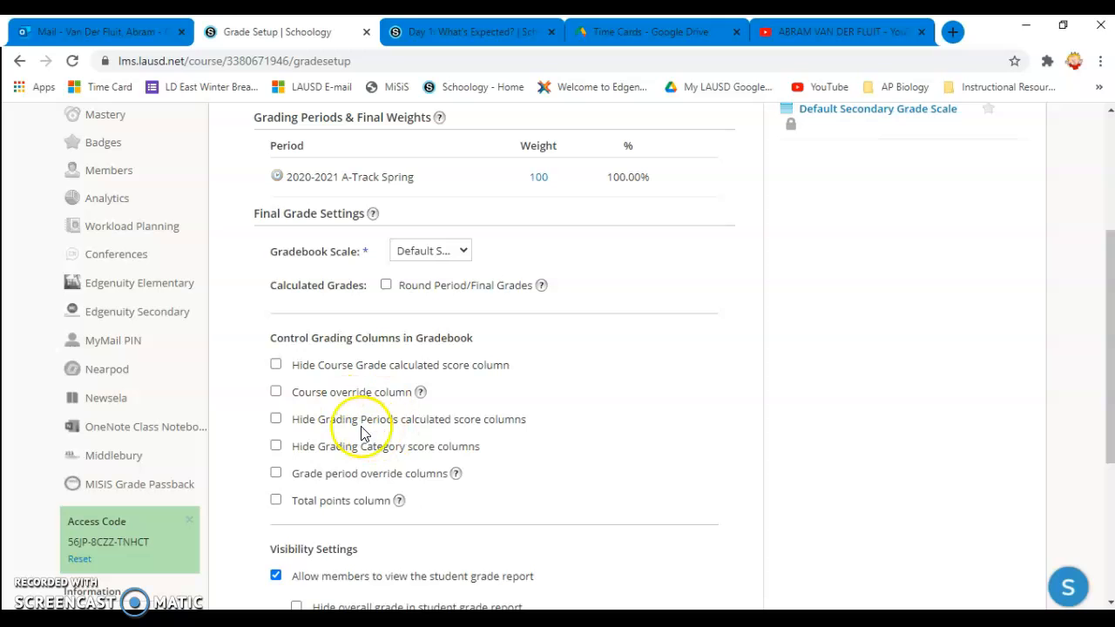
{"action": "left_click", "coordinate": [276, 418]}
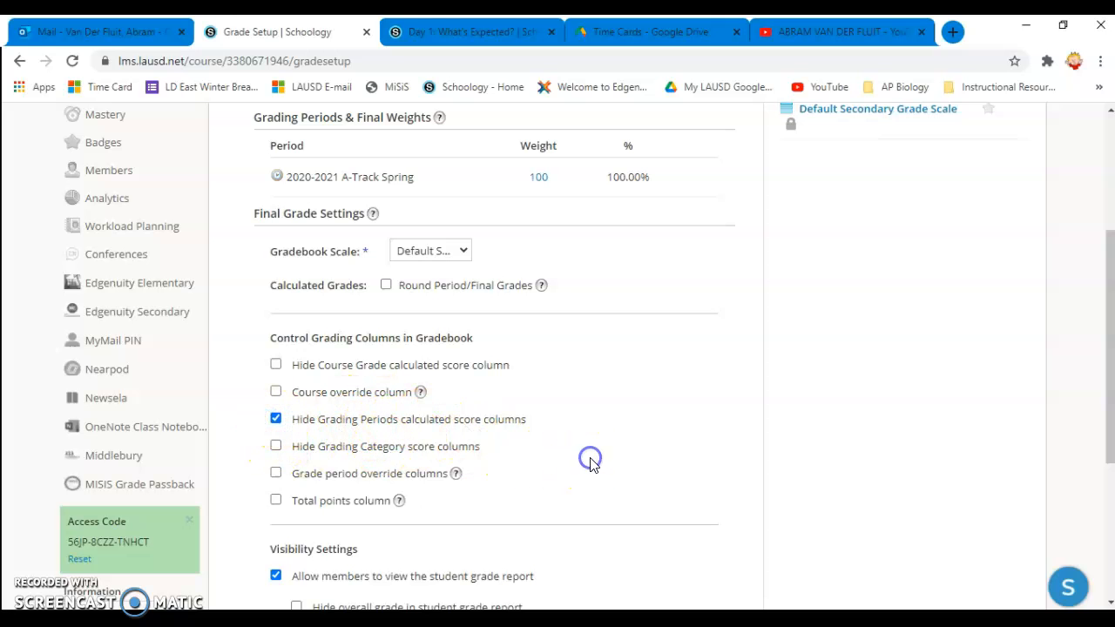
{"action": "scroll", "coordinate": [590, 464], "scroll_direction": "down", "scroll_amount": 1}
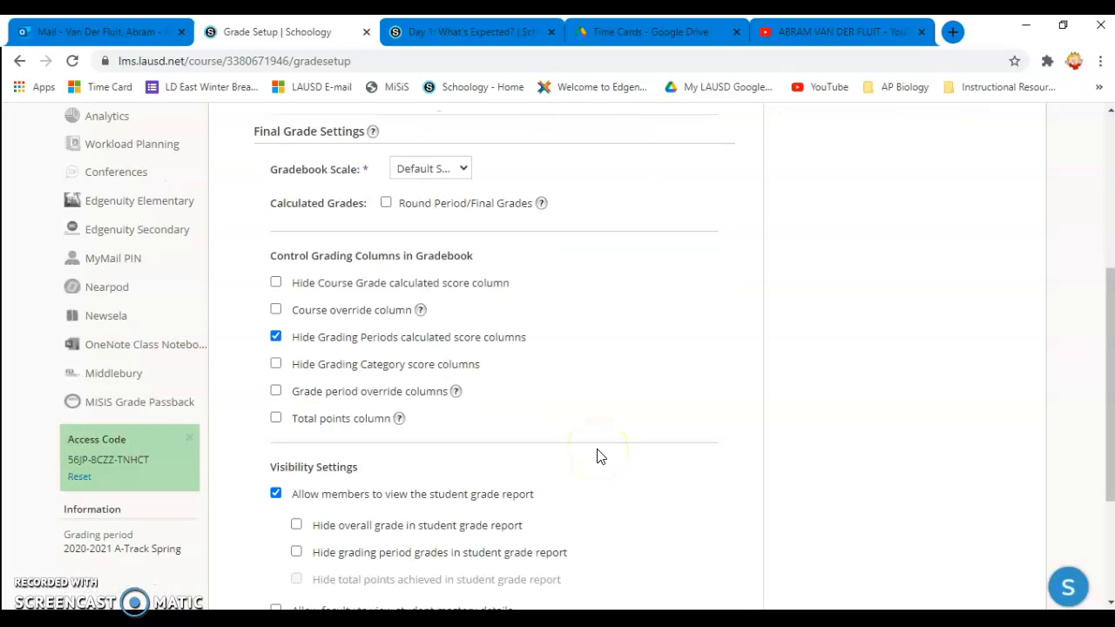
{"action": "scroll", "coordinate": [598, 455], "scroll_direction": "down", "scroll_amount": 2}
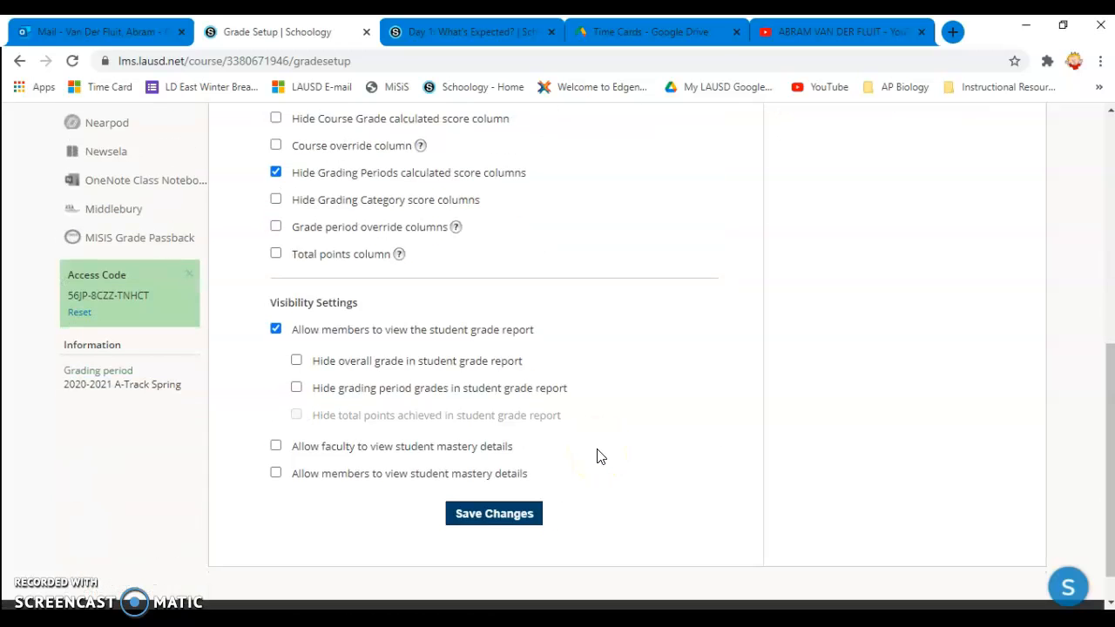
{"action": "left_click", "coordinate": [514, 515]}
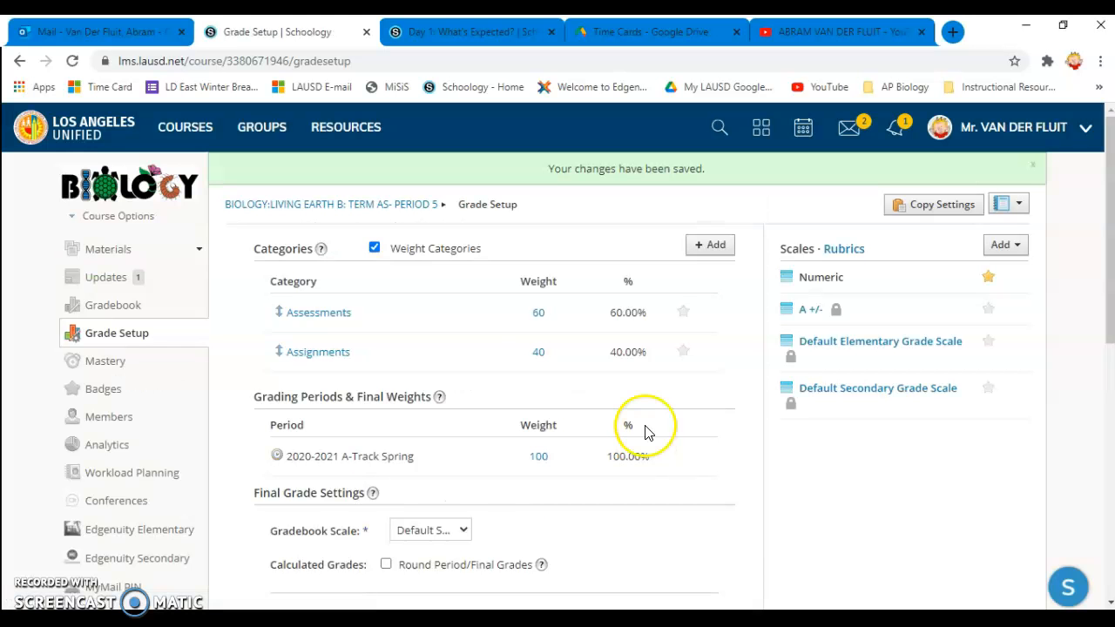
Check the Period 5 gradebook's overall and Day 1 assignment columns, and go back to the course materials
{"action": "left_click", "coordinate": [120, 312]}
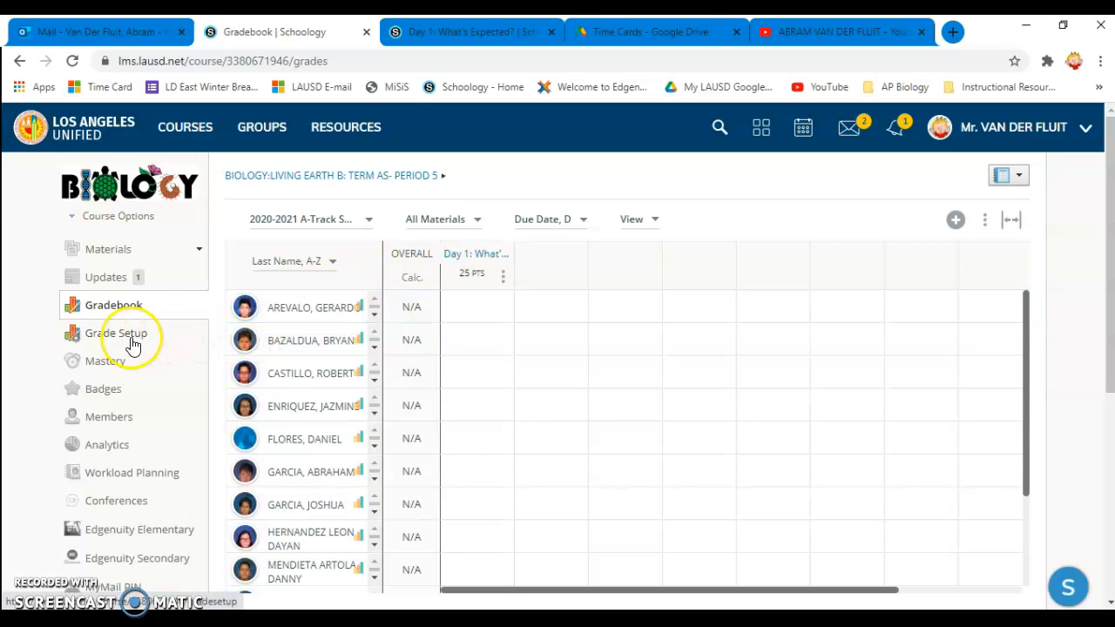
{"action": "left_click", "coordinate": [122, 311]}
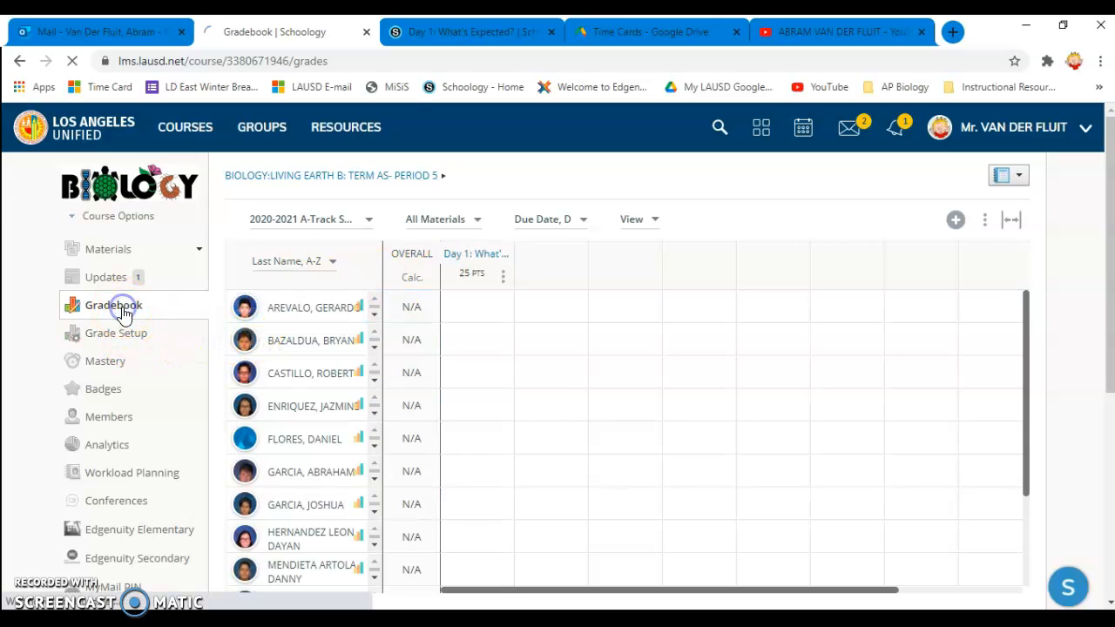
{"action": "left_click", "coordinate": [110, 251]}
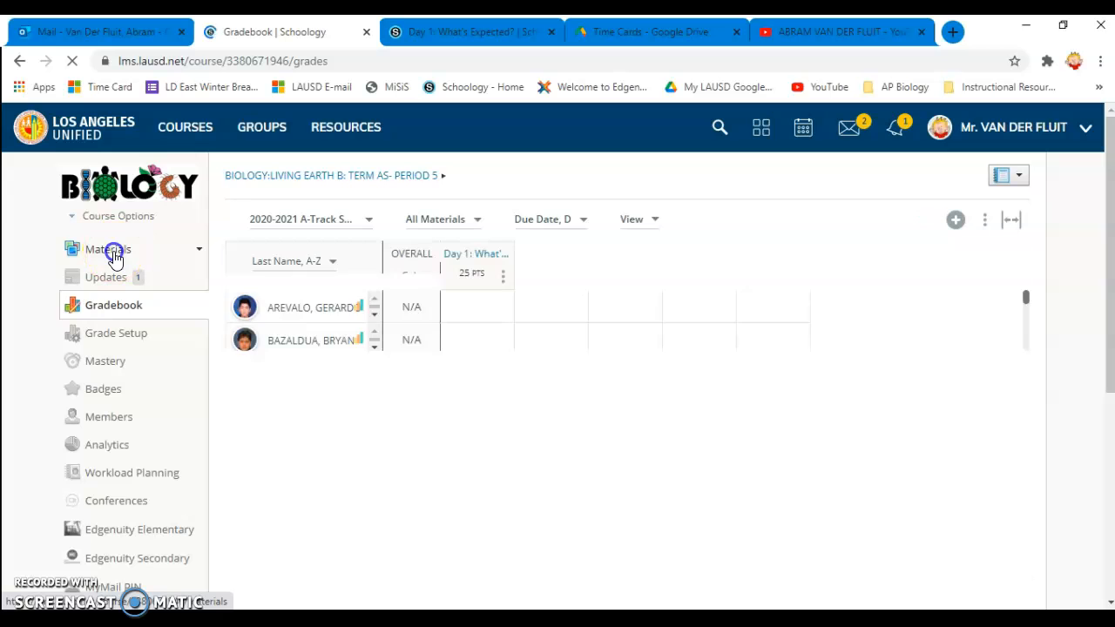